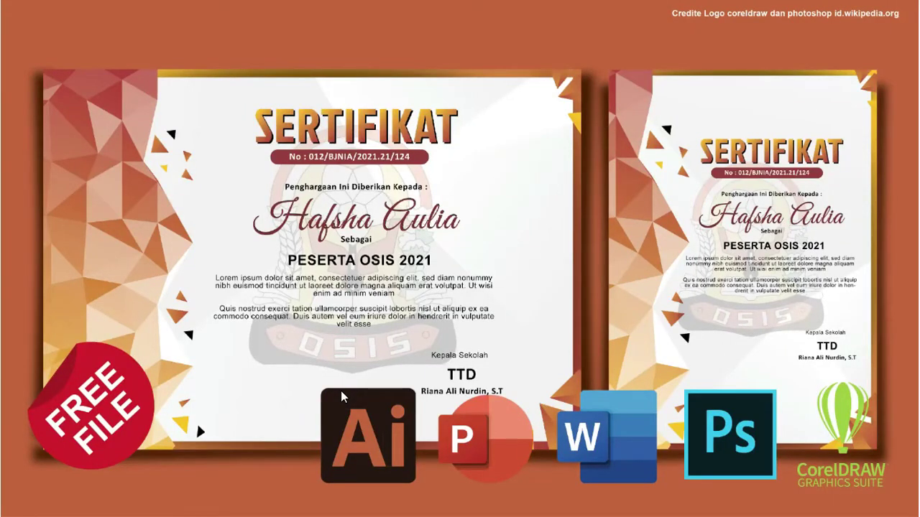
Navigate File Explorer to Data > Sertifiat Osis > Download Sertifikat OSIS 1 Photoshop Dan Coreldraw
left_click(340, 391)
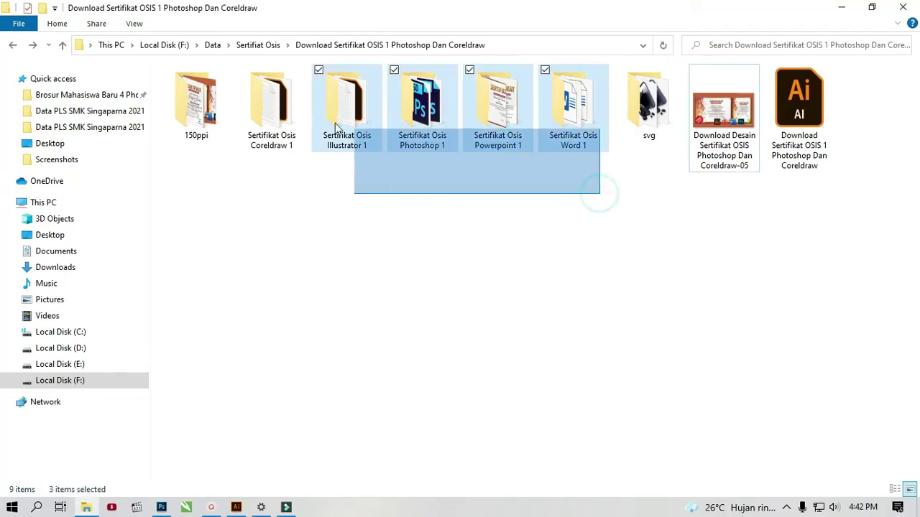
Open the certificate file in Sertifikat Osis Coreldraw 1 with CorelDRAW X7
left_click_drag(601, 195, 279, 102)
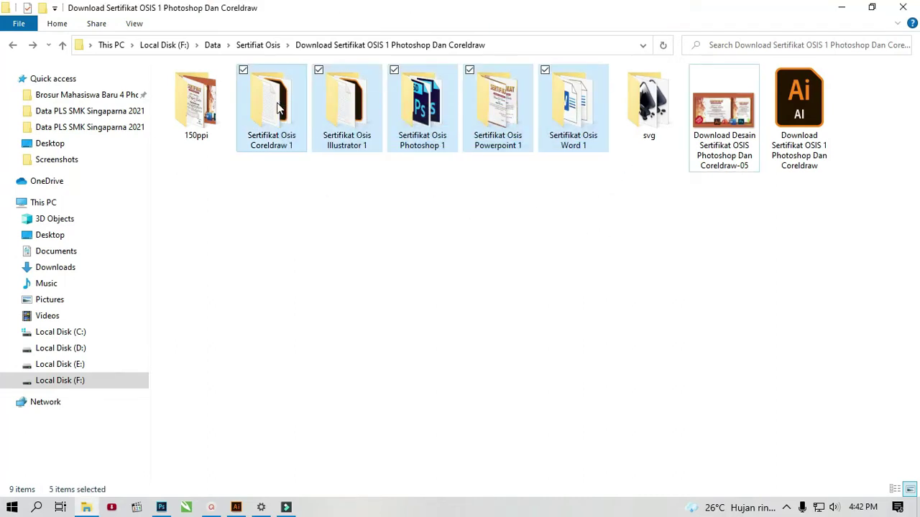
left_click(341, 202)
left_click(299, 149)
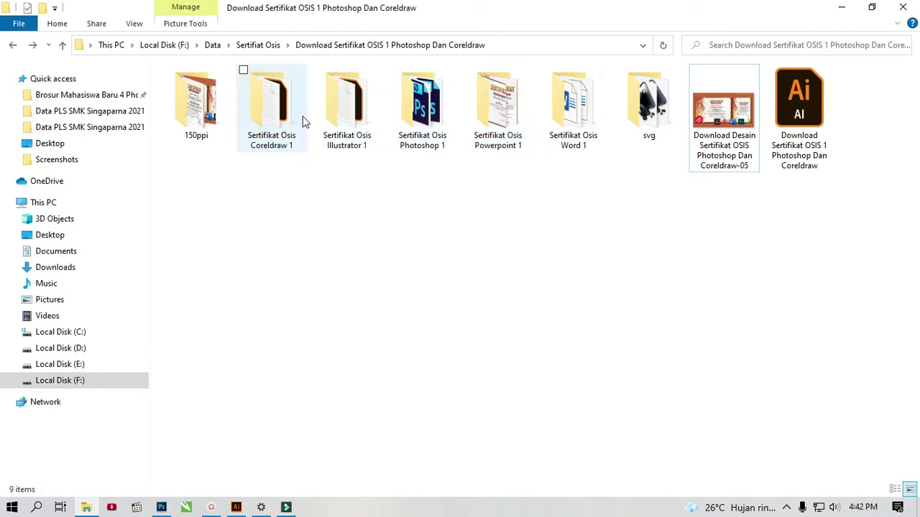
double_click(302, 120)
double_click(300, 88)
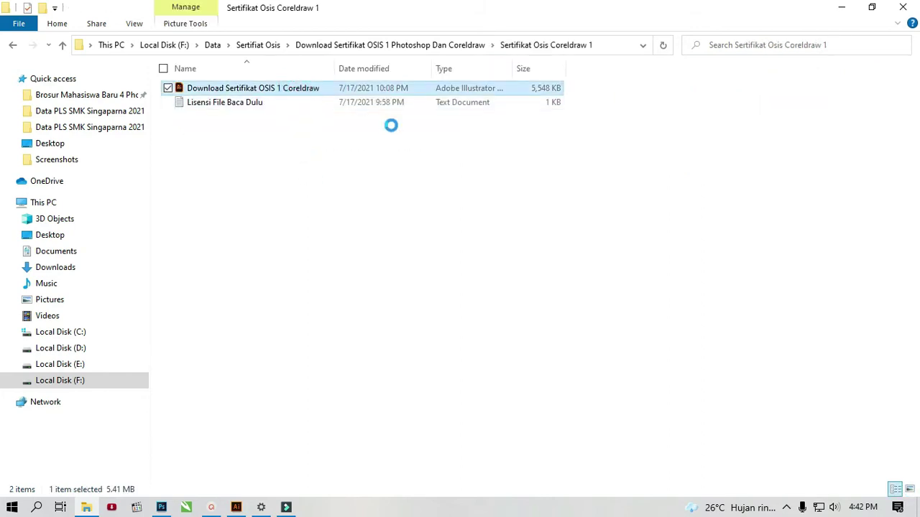
key("shift+F10")
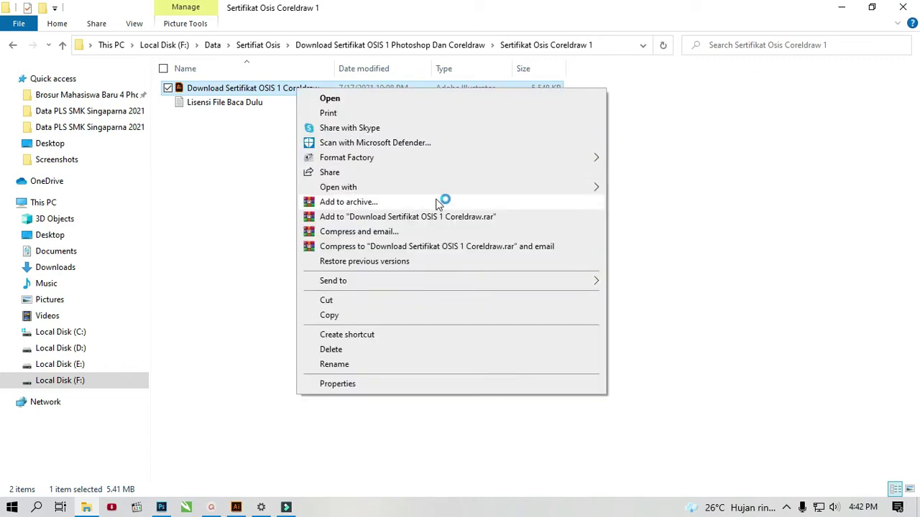
left_click(670, 202)
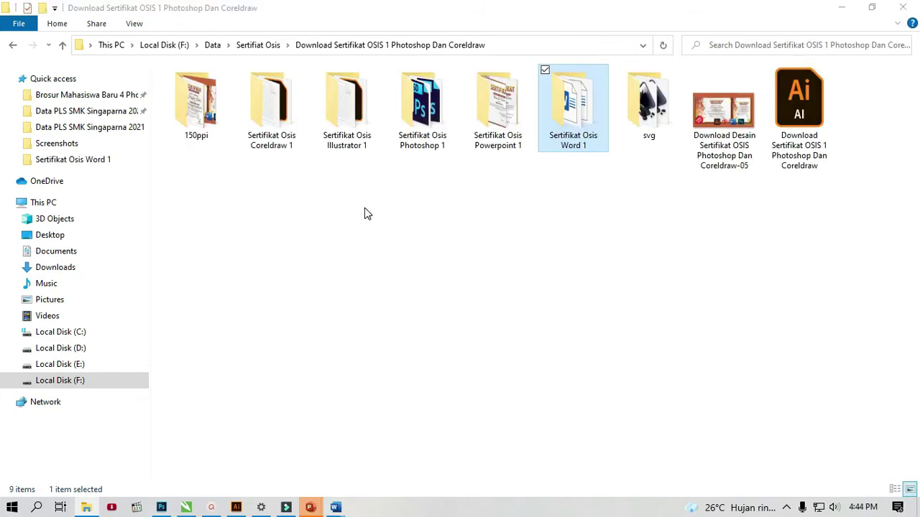
Open the Sertifikat Osis Illustrator 1 certificate in Adobe Illustrator CC 2019
double_click(346, 101)
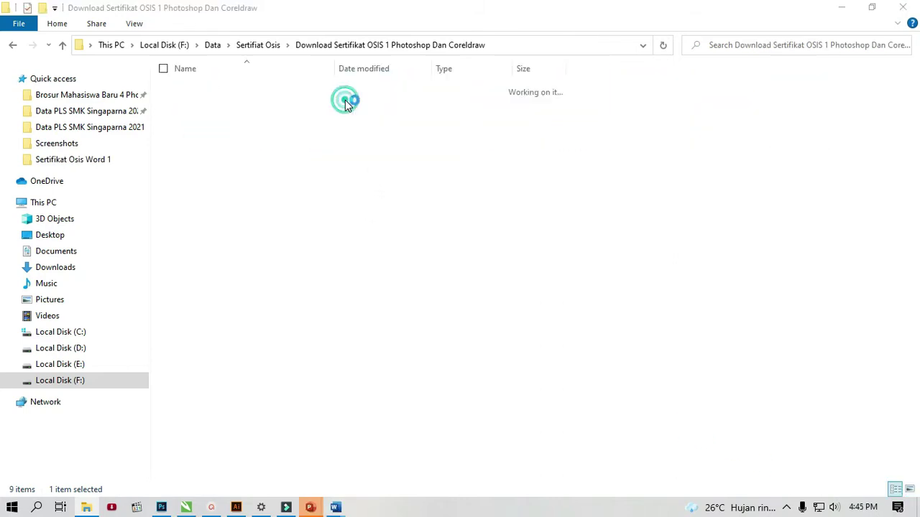
right_click(293, 87)
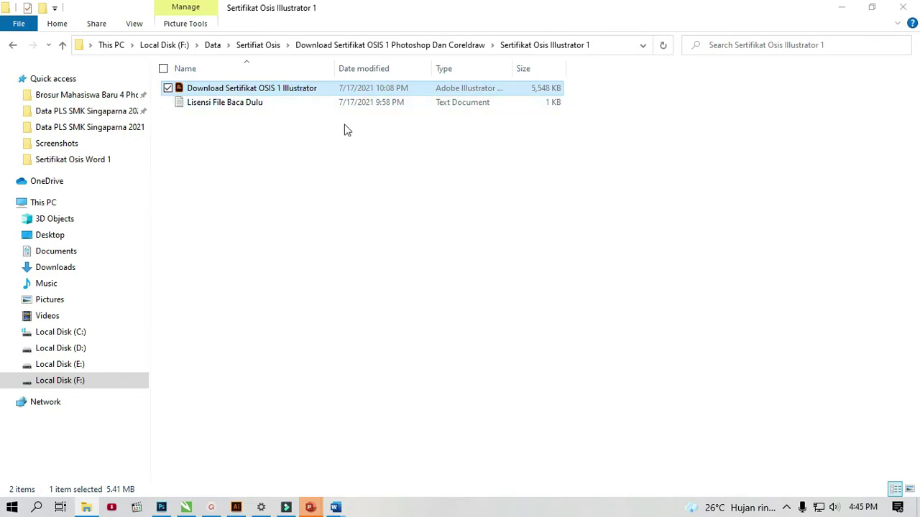
left_click(687, 184)
key("alt+Left")
Open both Photoshop certificate files from the Sertifikat Osis Photoshop 1 folder
double_click(423, 118)
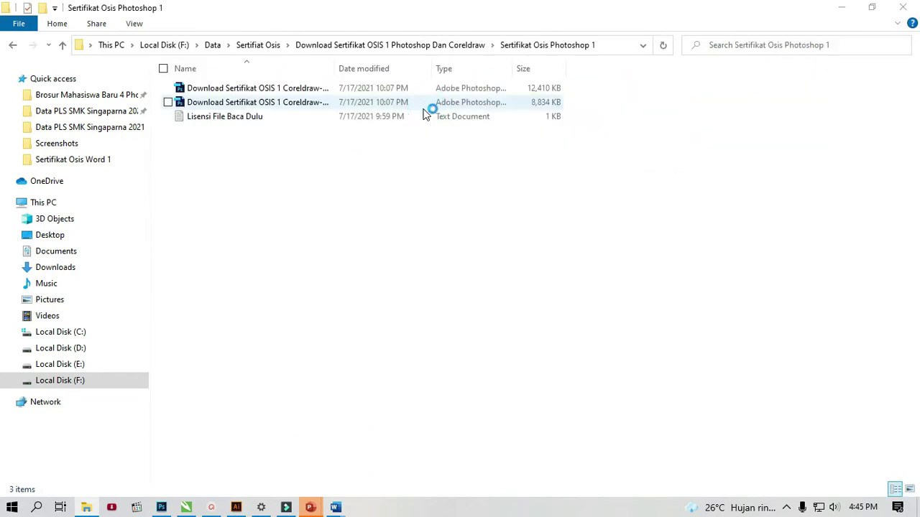
left_click(300, 91)
left_click(299, 98, "ctrl")
right_click(299, 99)
mouse_move(349, 183)
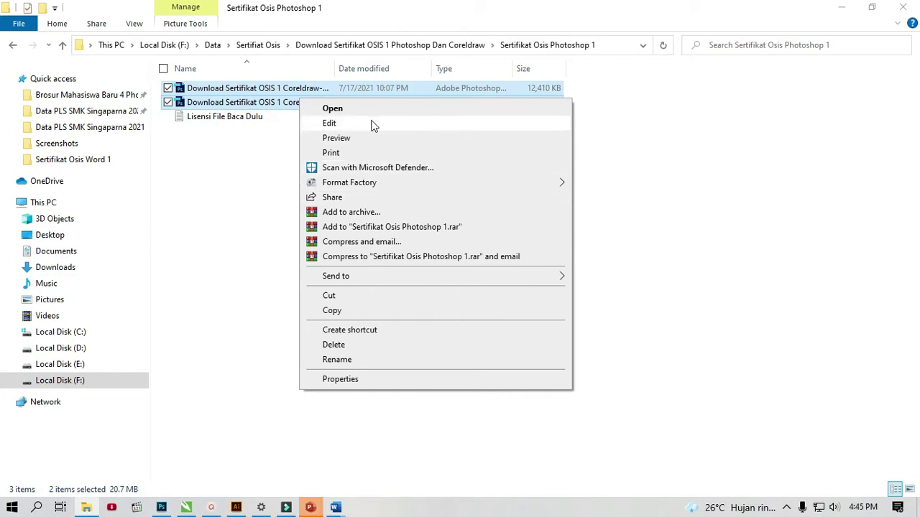
left_click(244, 139)
key("BackSpace")
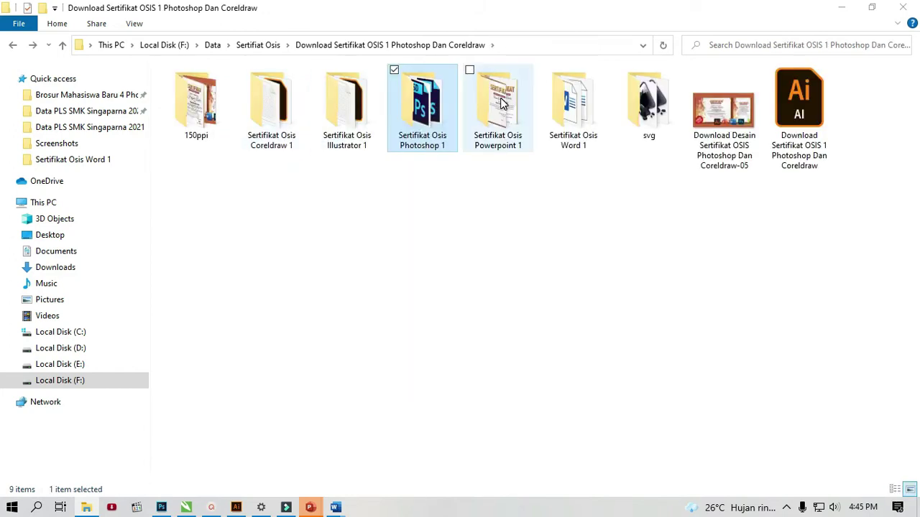
Open the Landscape and Potrait certificates from the Sertifikat Osis Powerpoint 1 folder
double_click(502, 102)
left_click(320, 90)
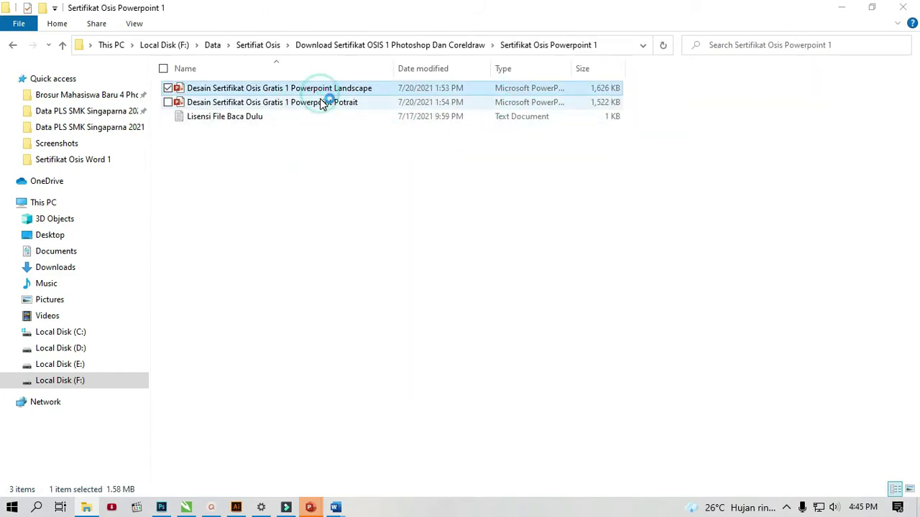
left_click(321, 105, "ctrl")
right_click(323, 106)
key("Escape")
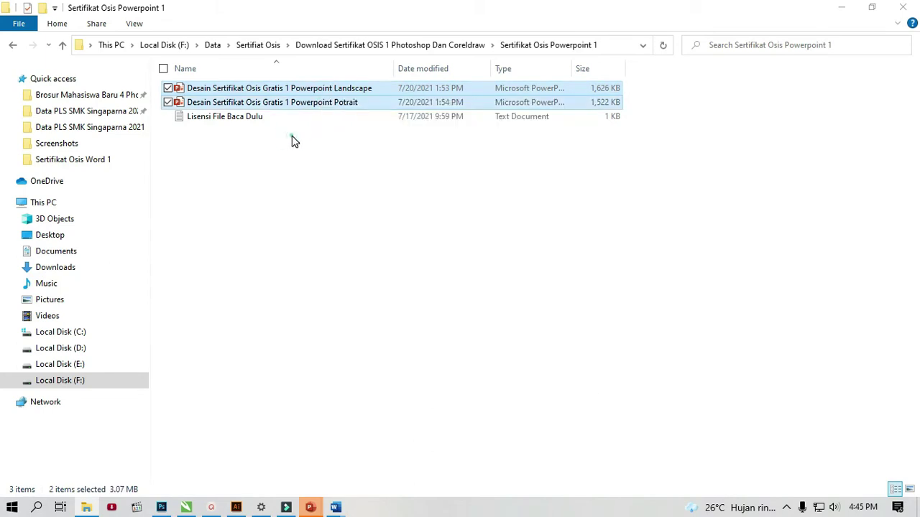
key("BackSpace")
Open both Word certificate files from the Sertifikat Osis Word 1 folder
double_click(553, 101)
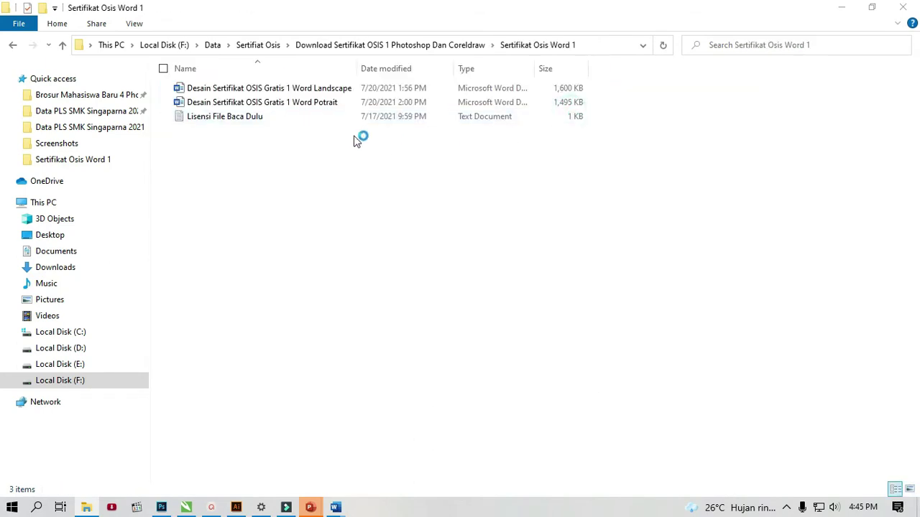
left_click(330, 89)
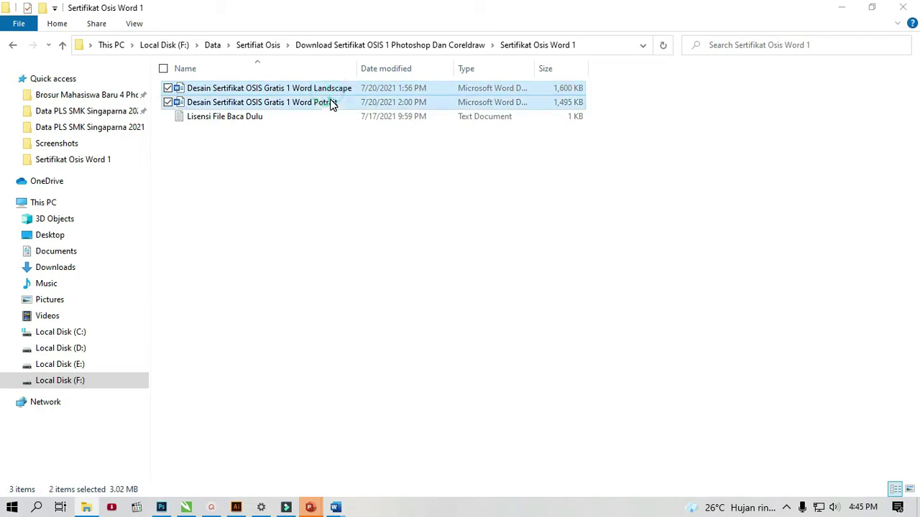
right_click(331, 103)
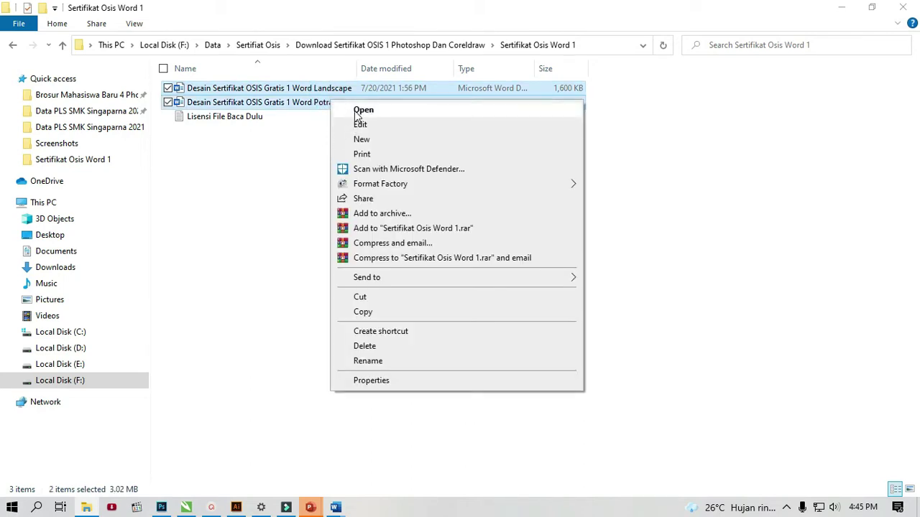
left_click(293, 165)
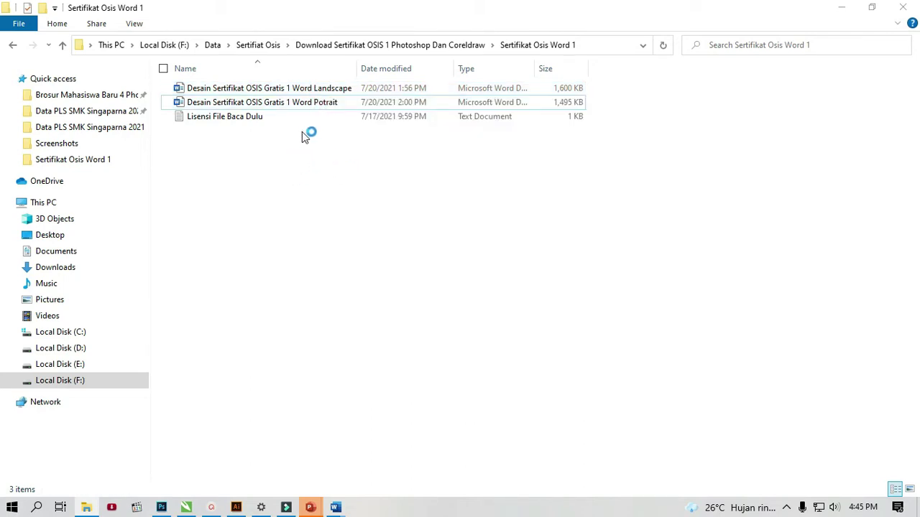
left_click(374, 45)
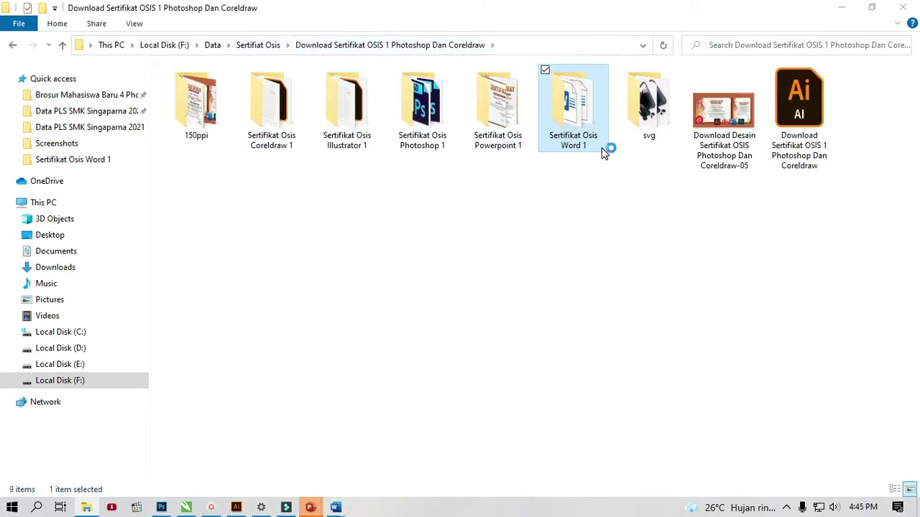
Paste Logo Osis.png into the download folder and check the Coreldraw folder's contents
left_click(435, 180)
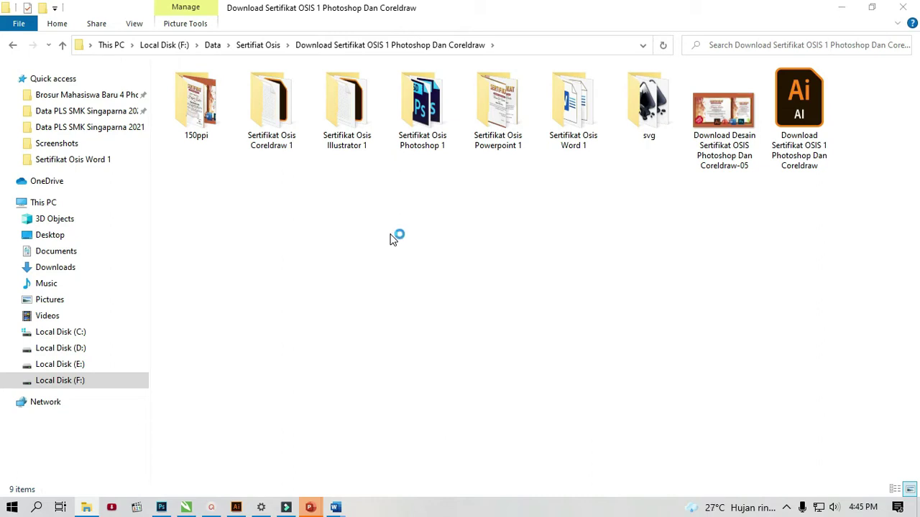
key("alt")
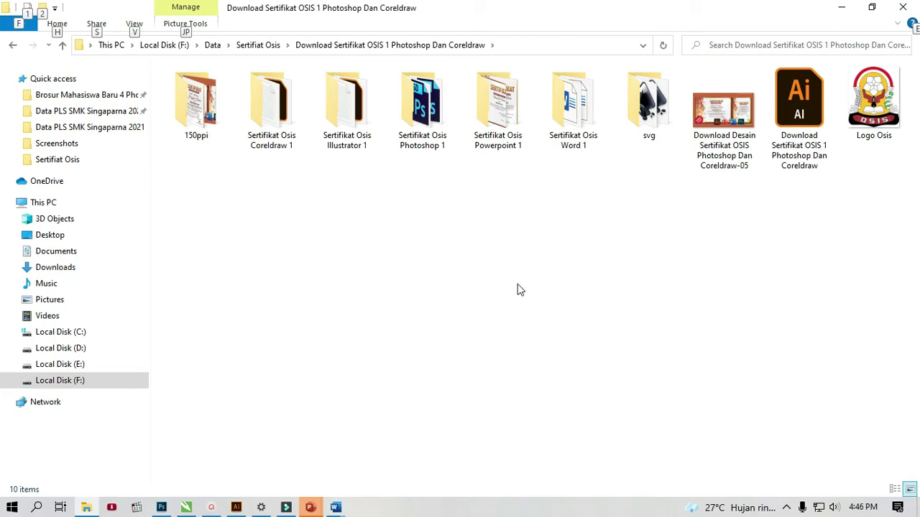
left_click(882, 107)
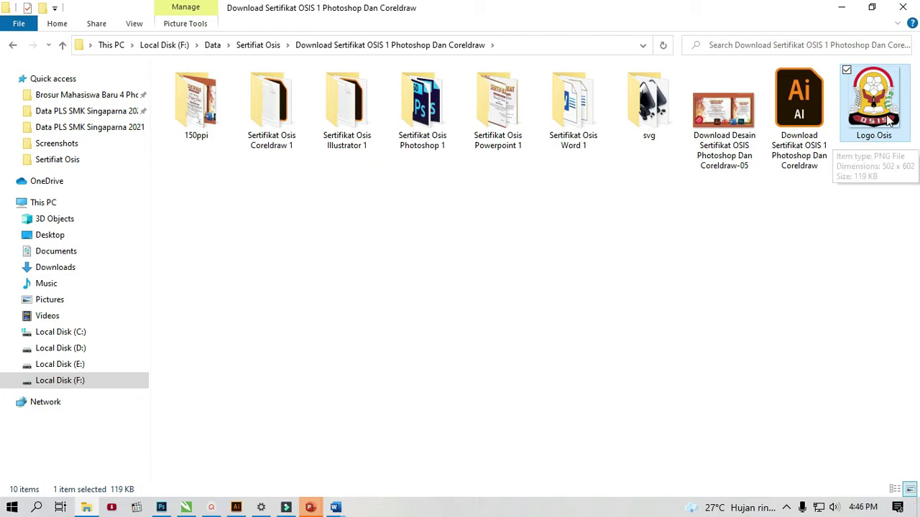
double_click(289, 107)
left_click(215, 105)
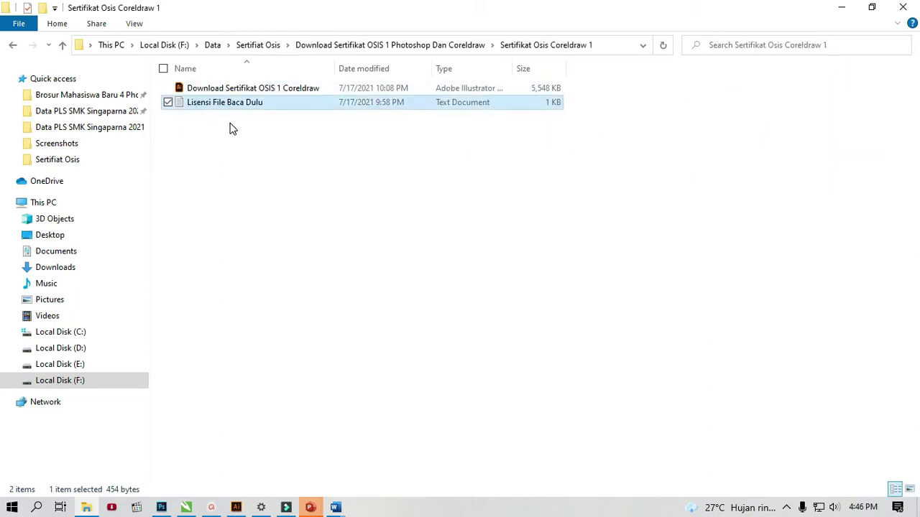
key("BackSpace")
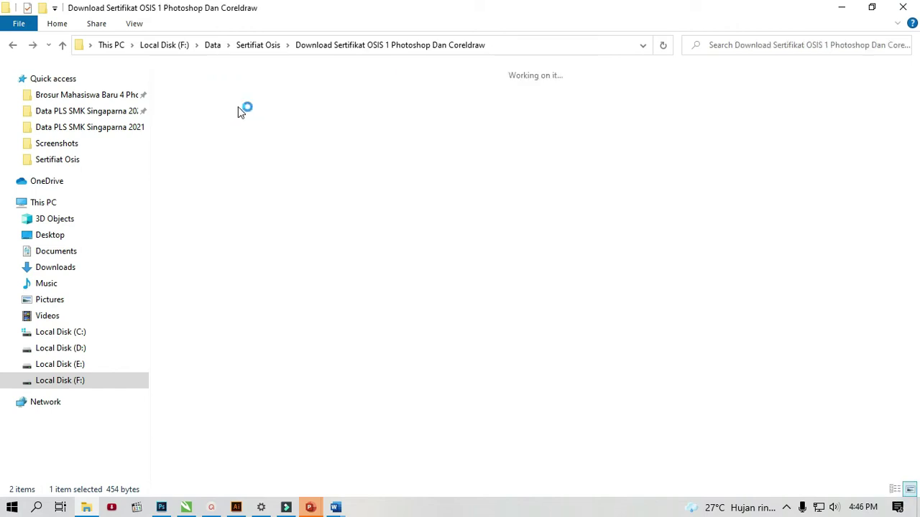
left_click(889, 126)
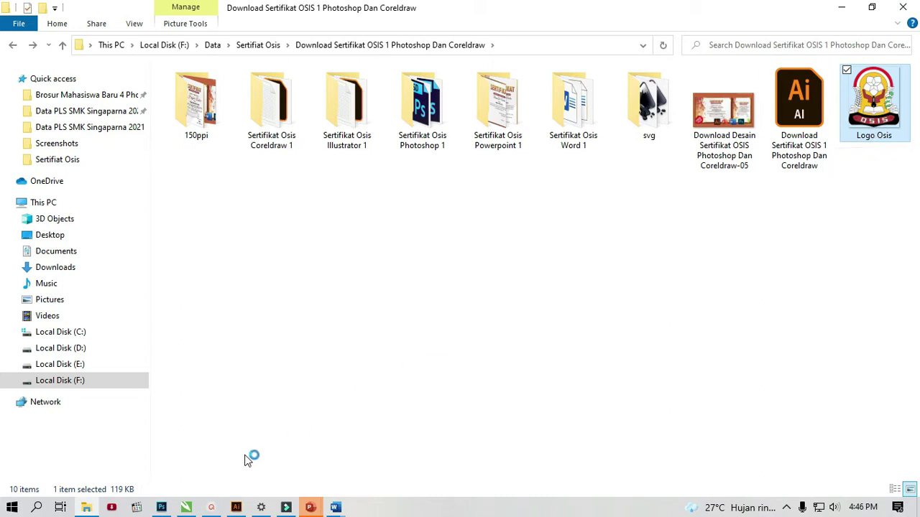
Switch to the CorelDRAW certificate document and zoom around it
left_click(188, 506)
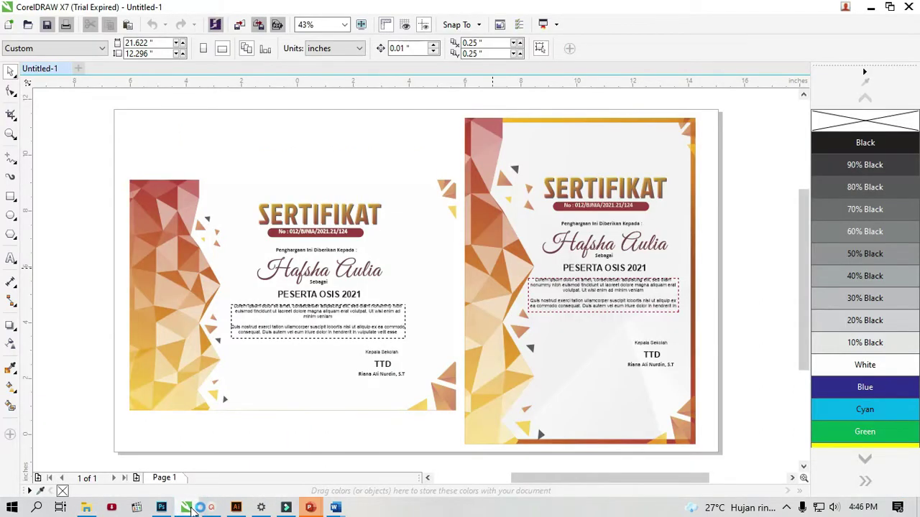
scroll(311, 261, "down", 2)
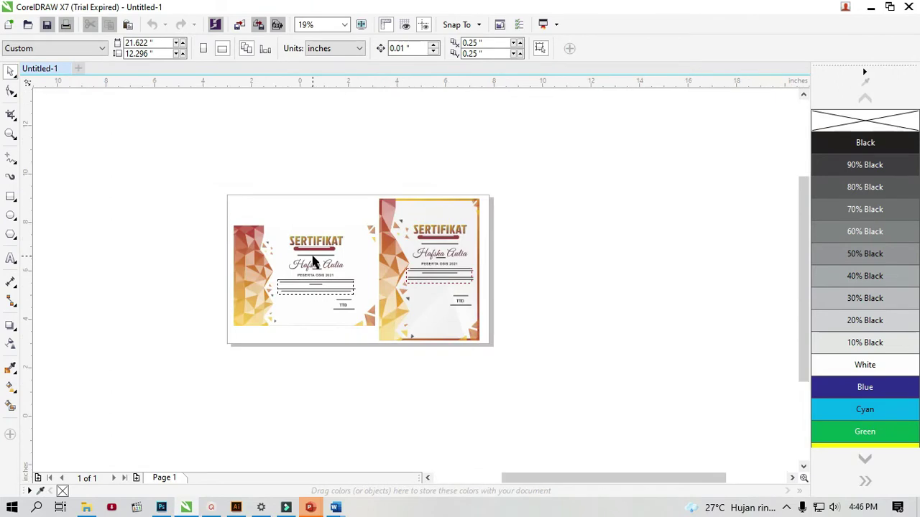
scroll(312, 261, "up", 4)
scroll(312, 261, "down", 2)
Ungroup the left certificate's text group
left_click(338, 309)
left_click(339, 309)
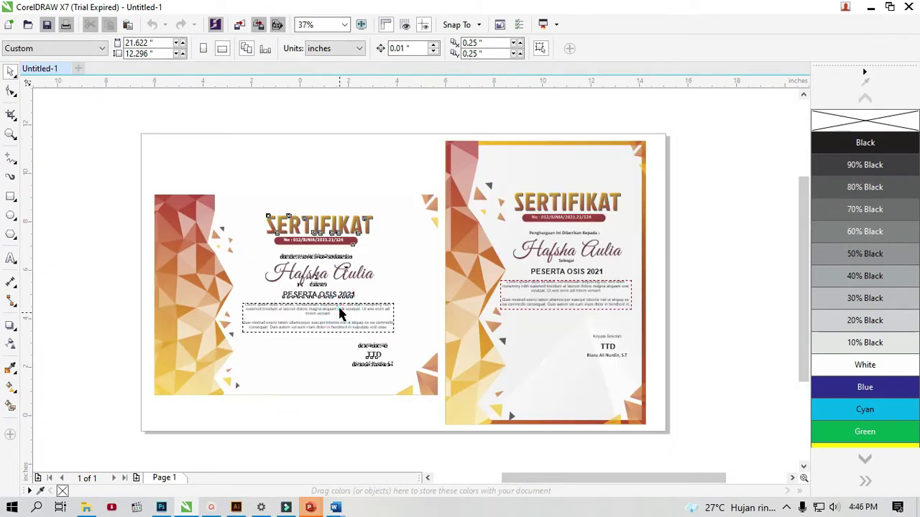
left_click(340, 309)
left_click(340, 309)
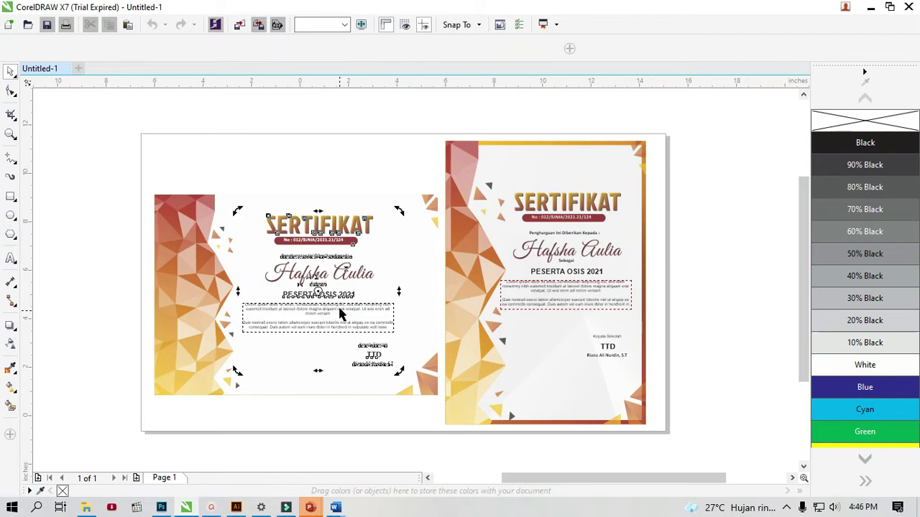
right_click(340, 310)
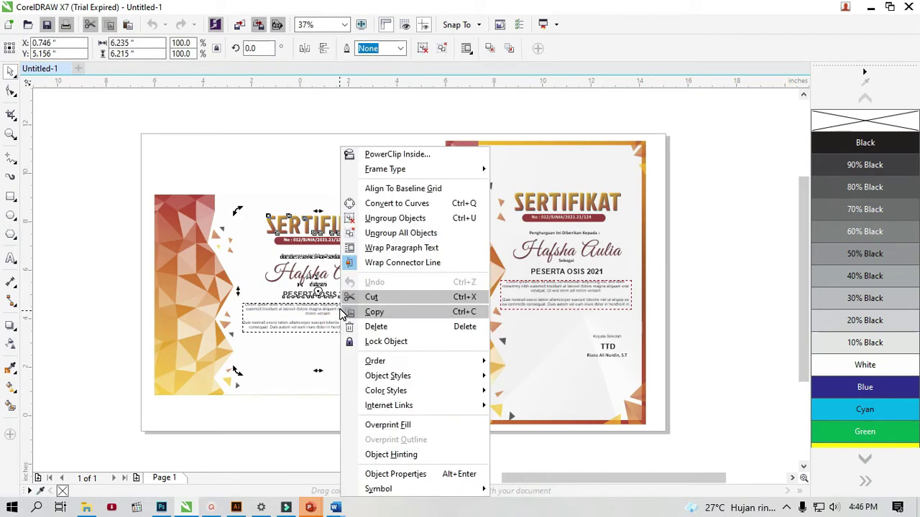
left_click(377, 223)
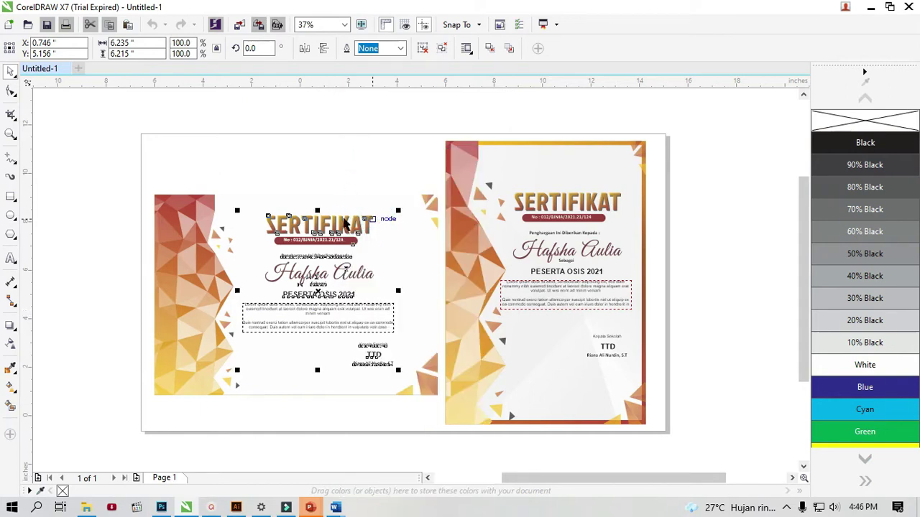
Deselect everything and zoom back out to 37% to see both designs
left_click(330, 163)
scroll(345, 225, "up", 2)
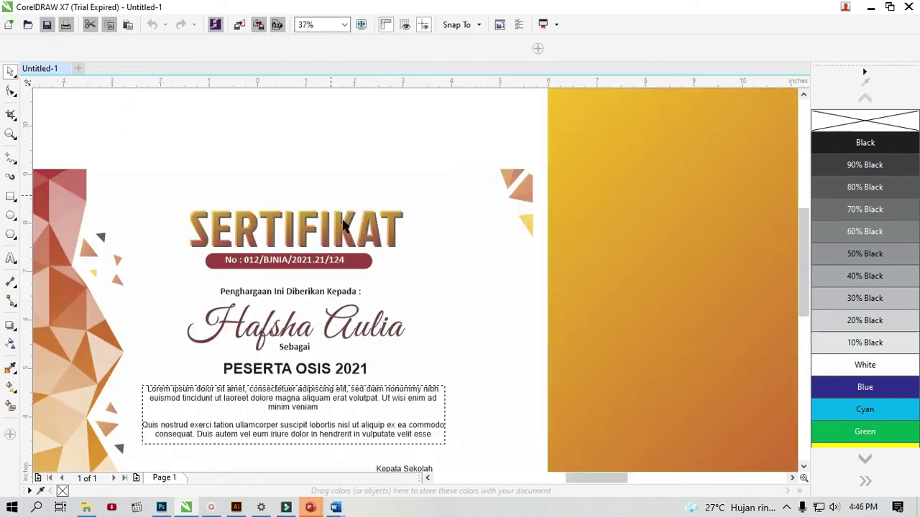
scroll(344, 208, "up", 3)
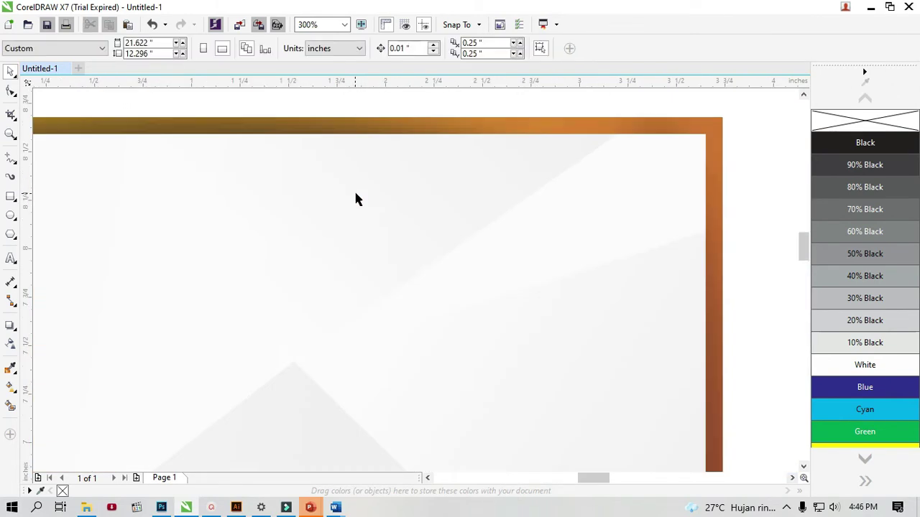
scroll(370, 237, "down", 1)
scroll(374, 242, "down", 1)
scroll(373, 244, "down", 5)
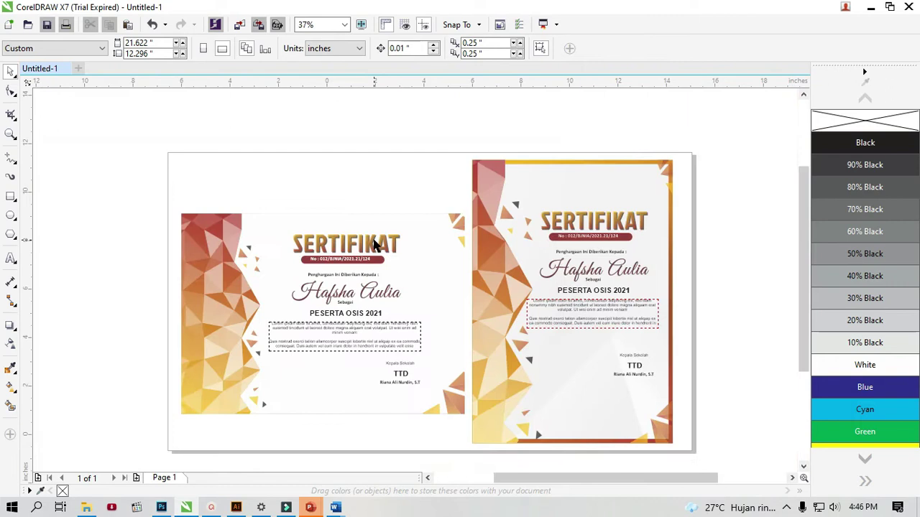
scroll(370, 235, "down", 1)
scroll(365, 201, "up", 2)
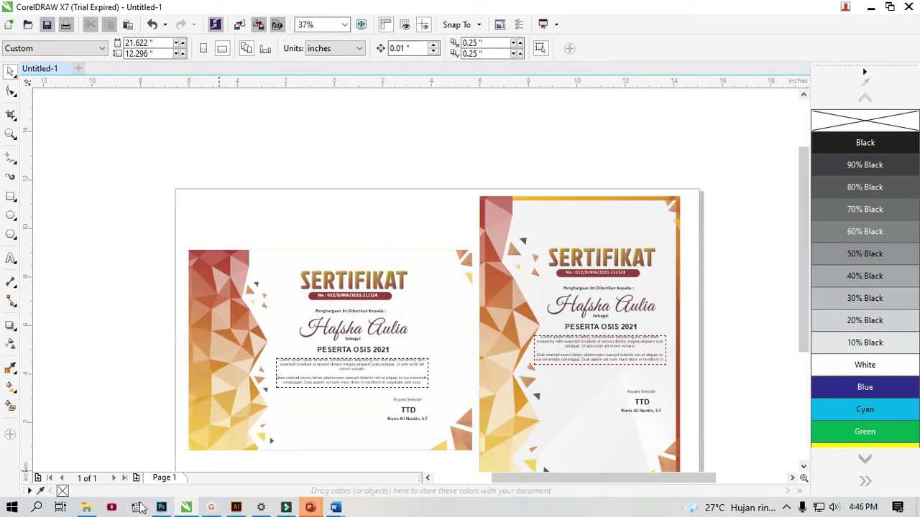
Drag Logo Osis from File Explorer onto the CorelDRAW page and bring it to front
left_click(86, 507)
mouse_move(872, 137)
left_mouse_down()
mouse_move(309, 434)
mouse_move(194, 509)
left_mouse_up()
left_click_drag(194, 509, 343, 377)
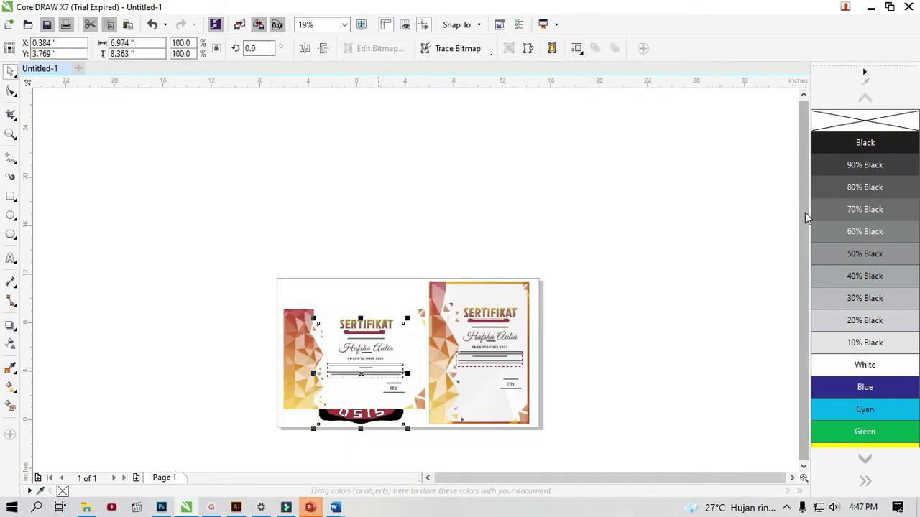
right_click(369, 424)
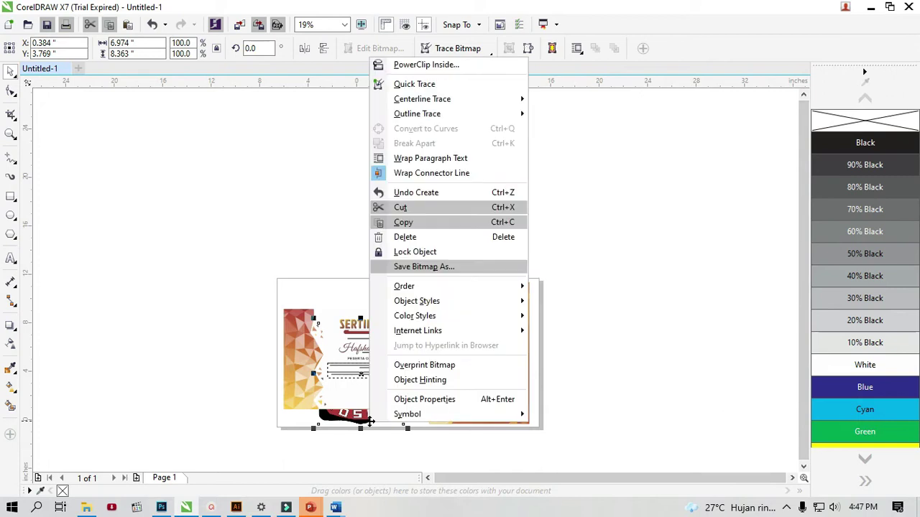
mouse_move(431, 286)
left_click(559, 293)
Scale the logo to about 70% and move it to the left certificate's centre
scroll(352, 384, "up", 2)
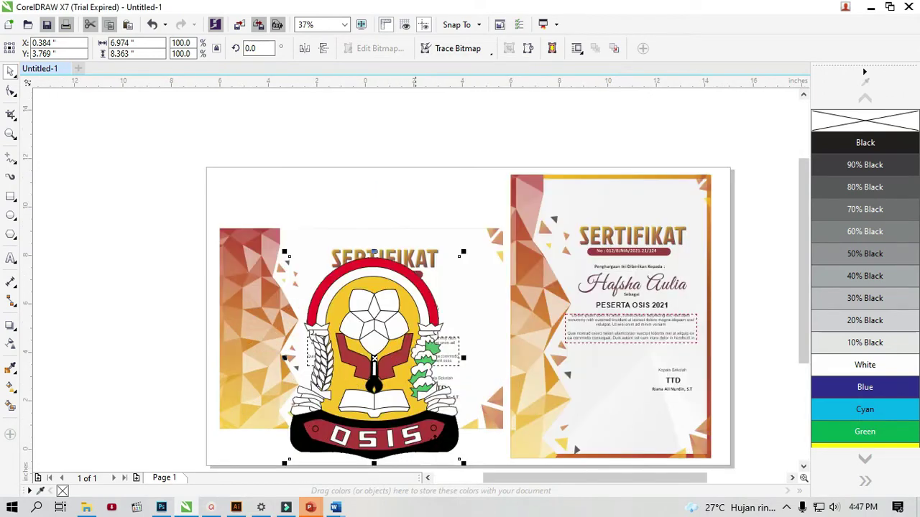
left_click(464, 463)
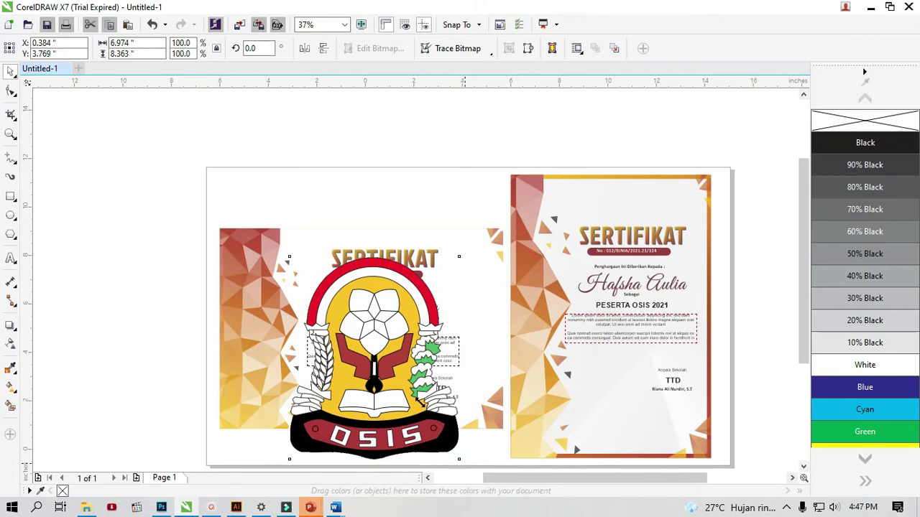
left_click_drag(416, 401, 414, 402)
left_click_drag(350, 328, 387, 334)
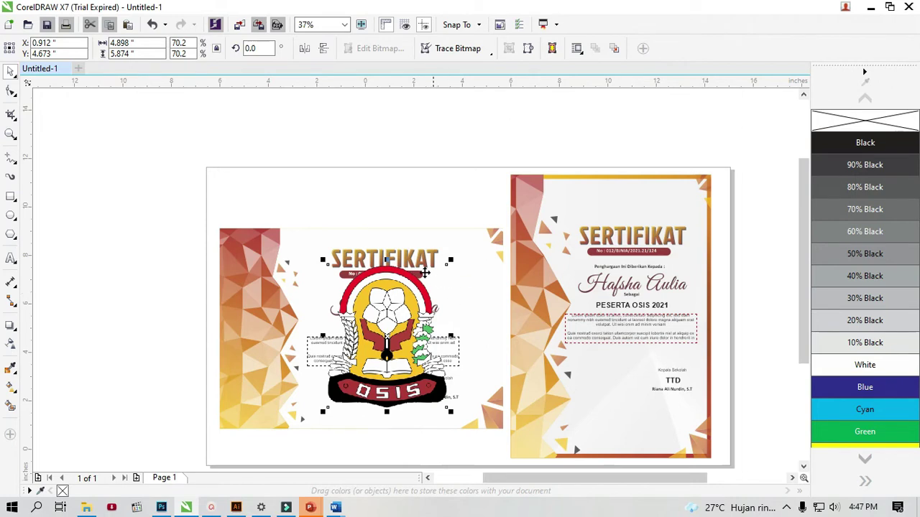
Try repositioning the certificate artwork and logo, undoing the unwanted moves
left_click(492, 291)
left_click_drag(457, 298, 486, 294)
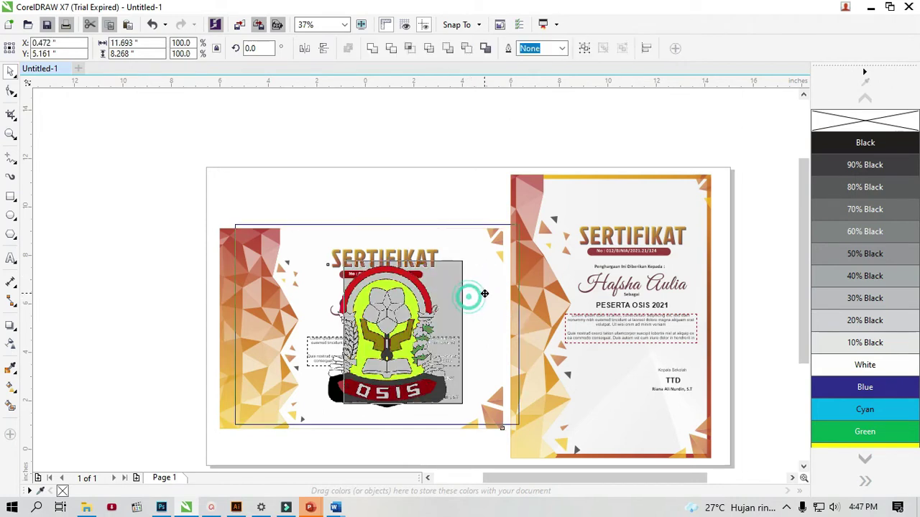
key("ctrl+z")
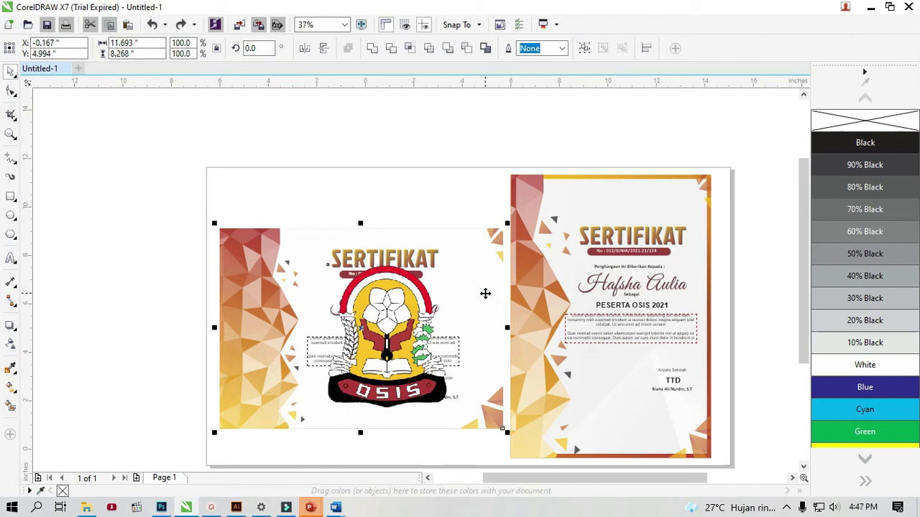
left_click(441, 209)
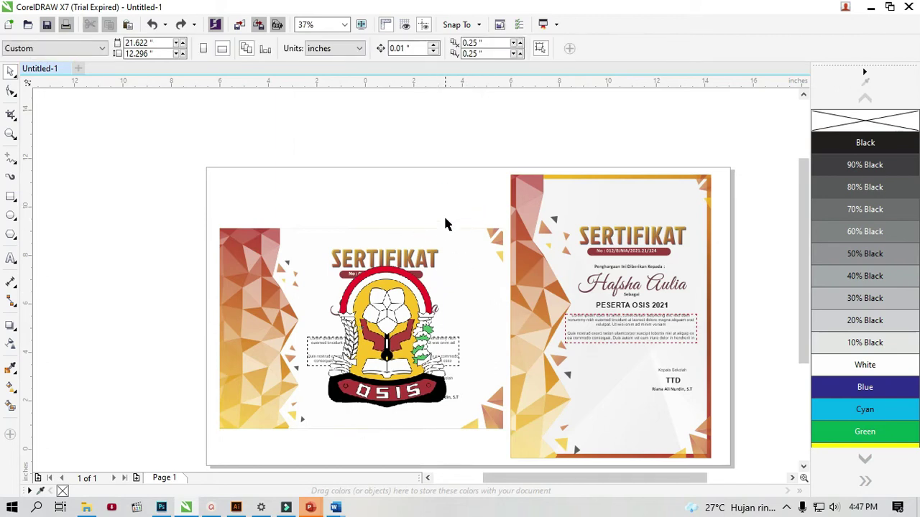
left_click_drag(452, 205, 461, 251)
left_click_drag(460, 241, 459, 237)
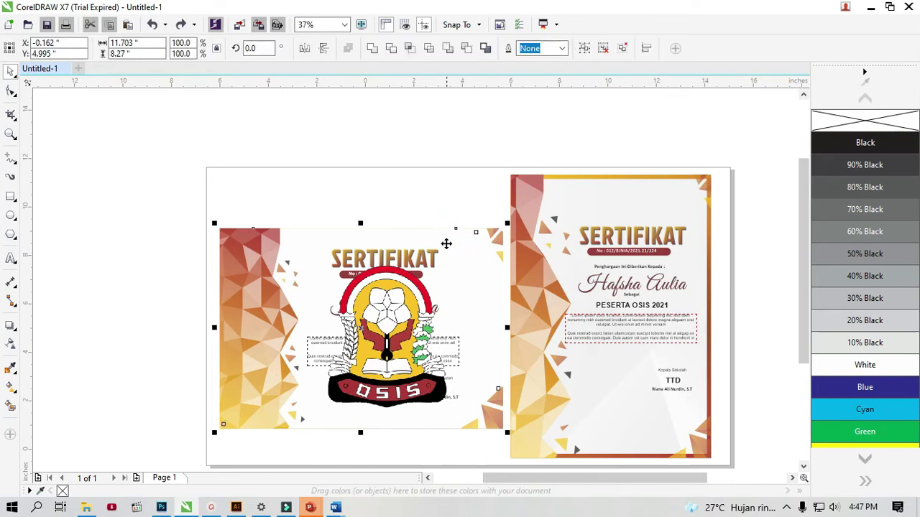
left_click_drag(394, 298, 370, 298)
key("ctrl+z")
Change the certificate group's stacking order and send the shadow to back of page
right_click(381, 286)
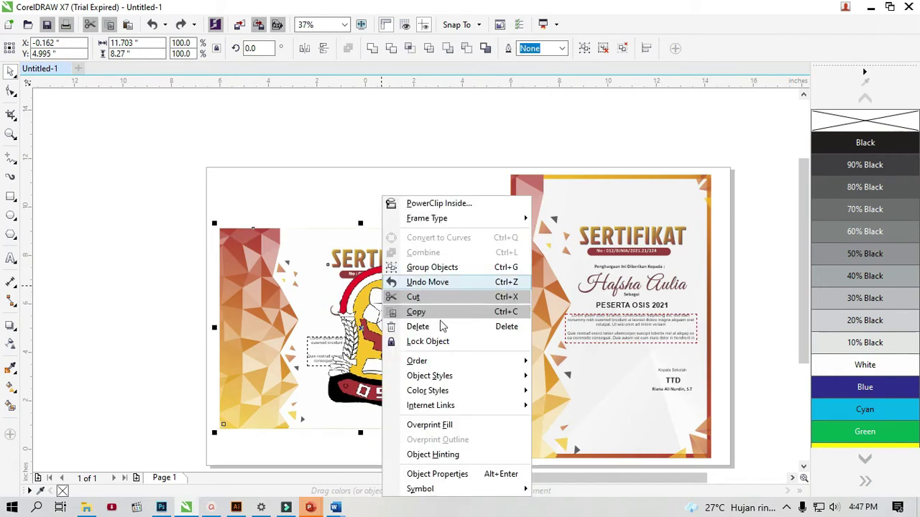
left_click(474, 359)
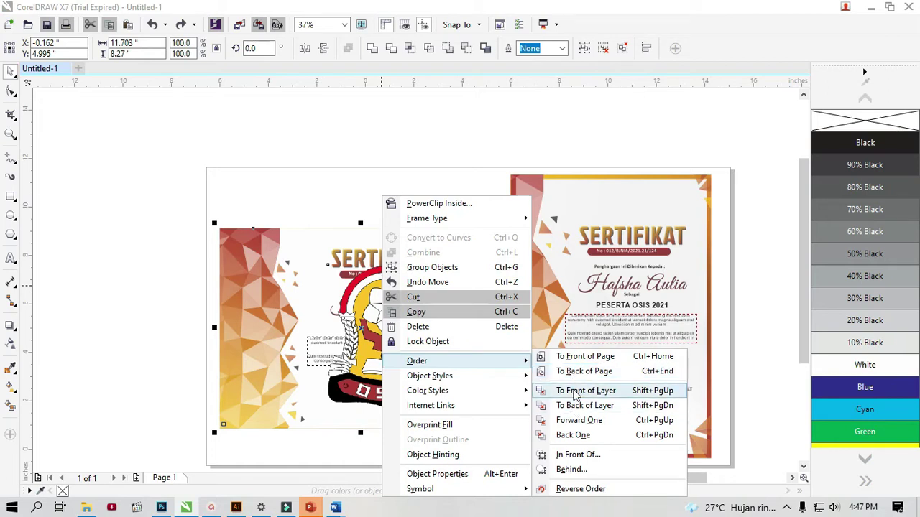
left_click(572, 372)
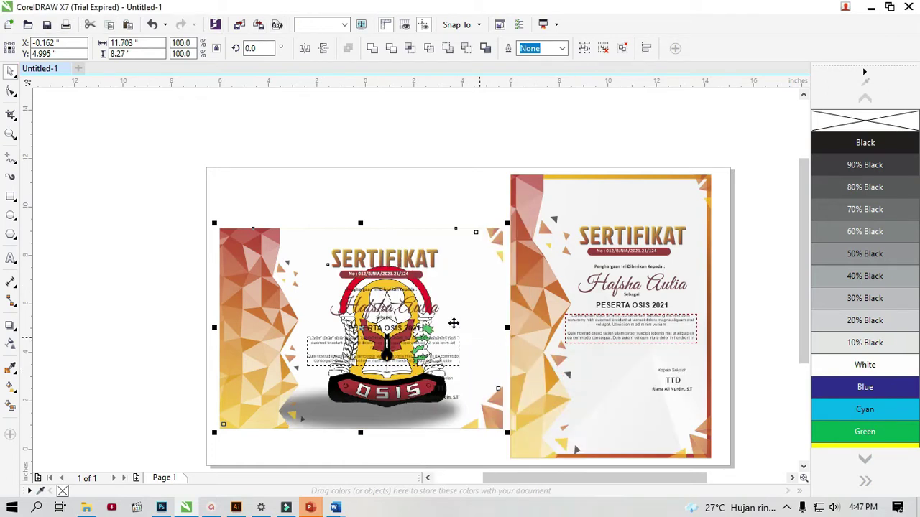
left_click(400, 200)
left_click(362, 428)
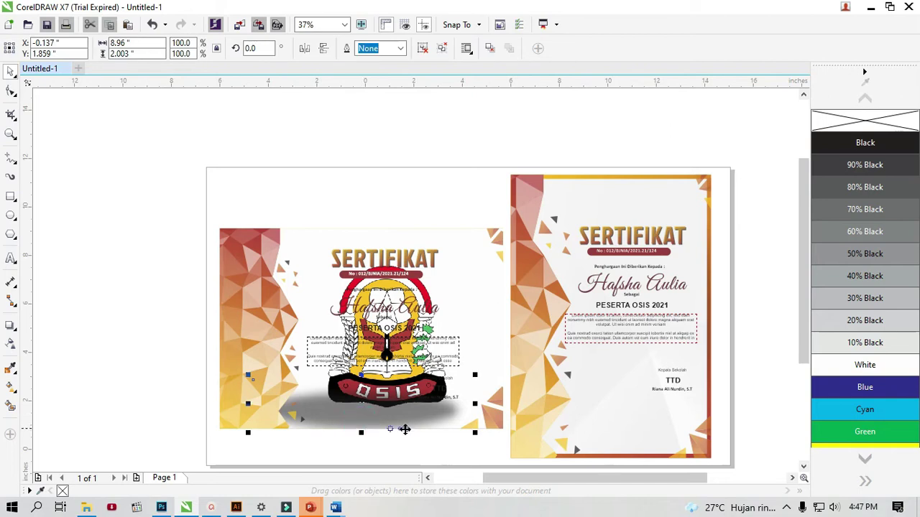
left_click_drag(802, 273, 798, 302)
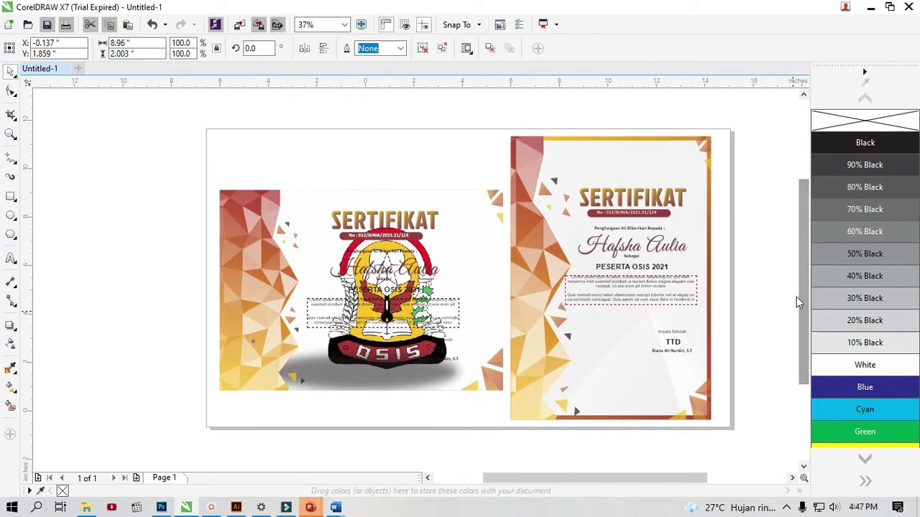
right_click(353, 380)
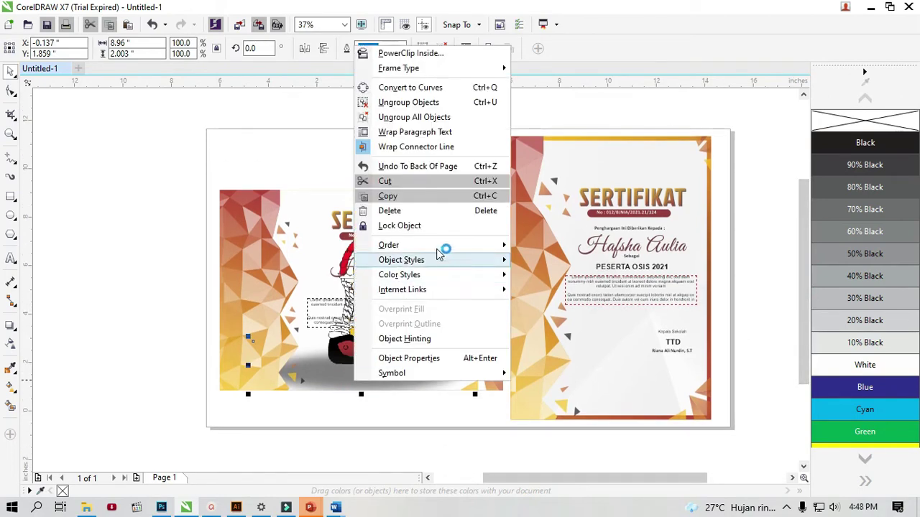
mouse_move(388, 245)
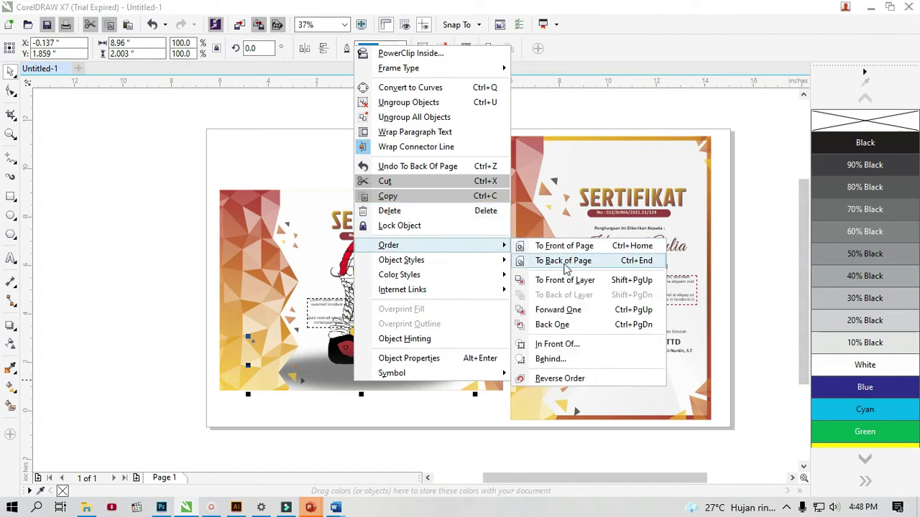
left_click(568, 280)
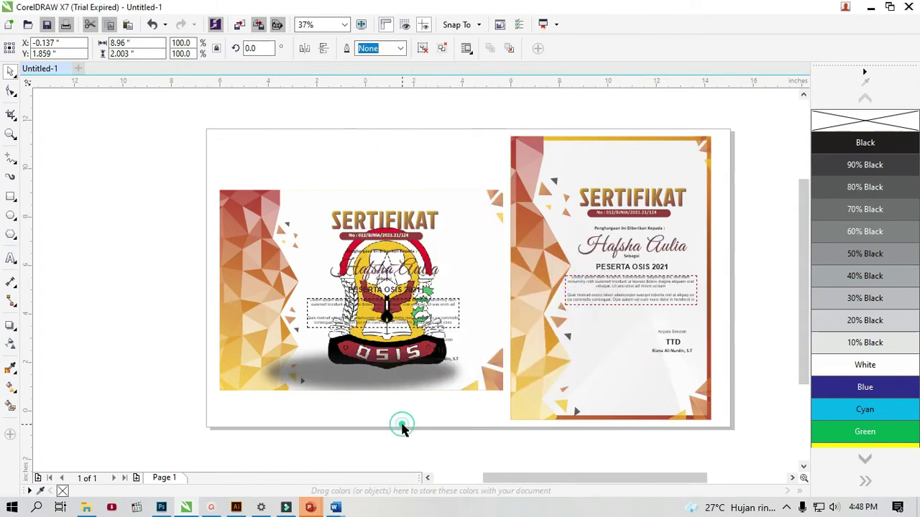
Nudge the shadow object and send it behind the certificate background
left_click(401, 425)
left_click(409, 400)
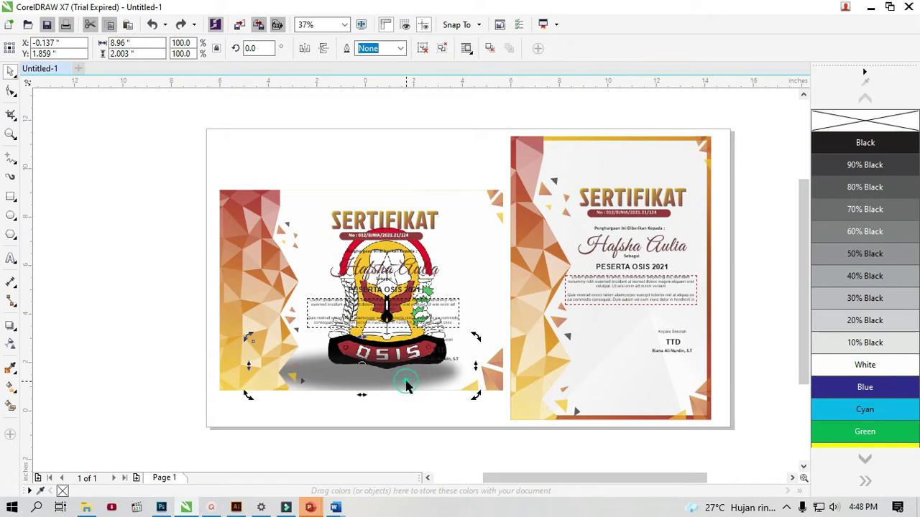
mouse_move(409, 400)
left_mouse_down()
mouse_move(411, 410)
mouse_move(400, 380)
left_mouse_up()
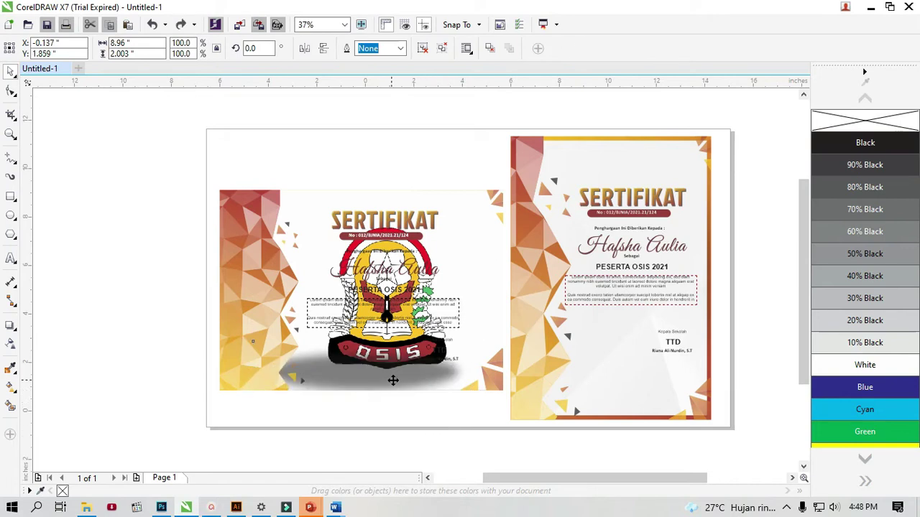
right_click(401, 380)
mouse_move(460, 245)
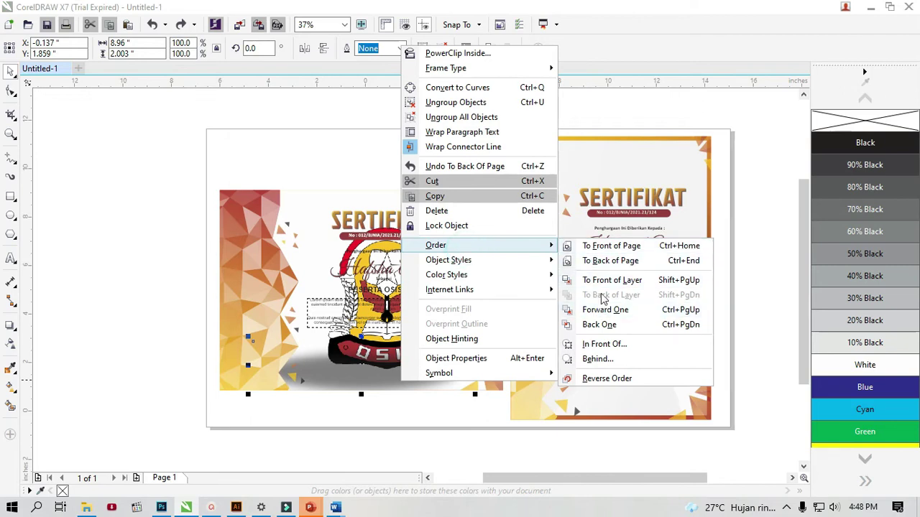
left_click(607, 262)
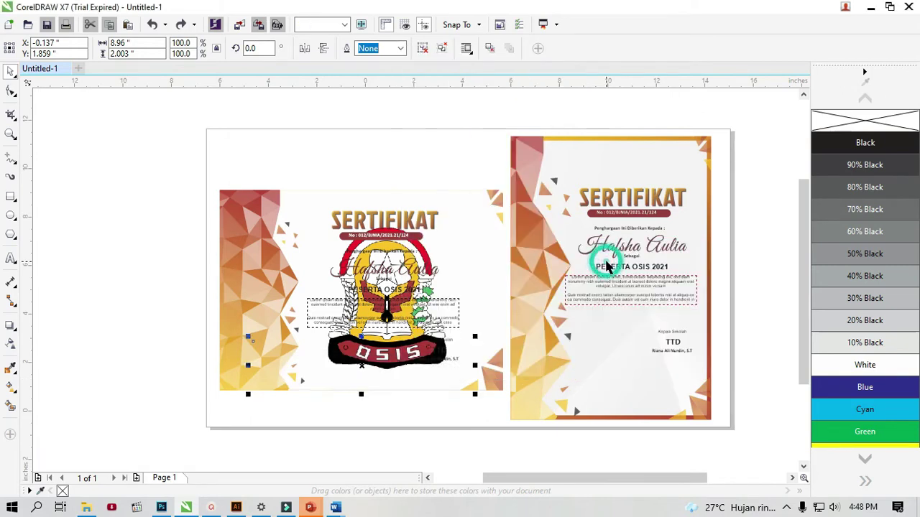
left_click(410, 419)
scroll(388, 355, "up", 2)
Apply uniform 50% transparency to the OSIS logo with the Transparency tool
left_click(390, 359)
scroll(382, 356, "down", 2)
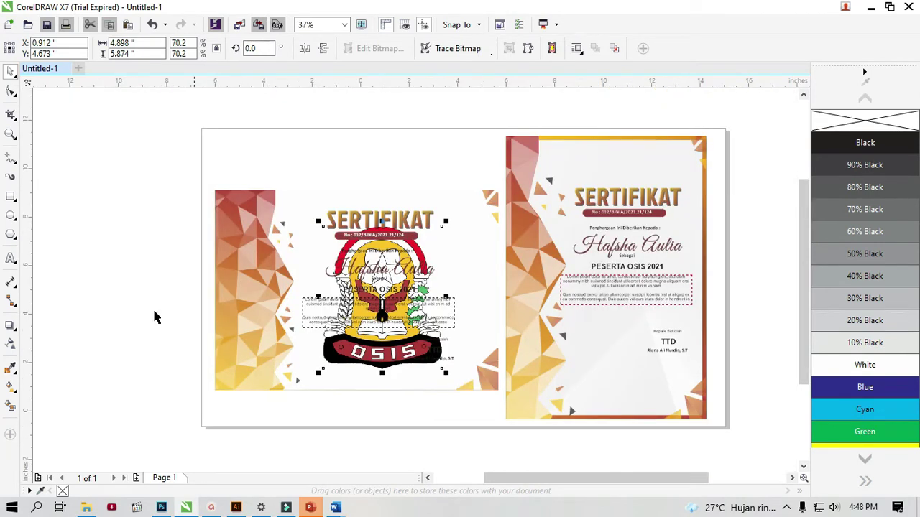
left_click(10, 344)
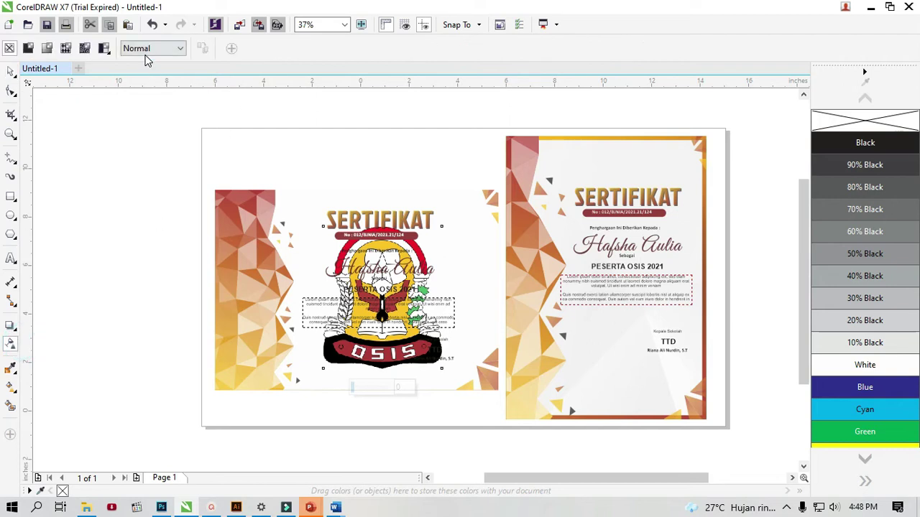
left_click(28, 48)
scroll(410, 249, "up", 2)
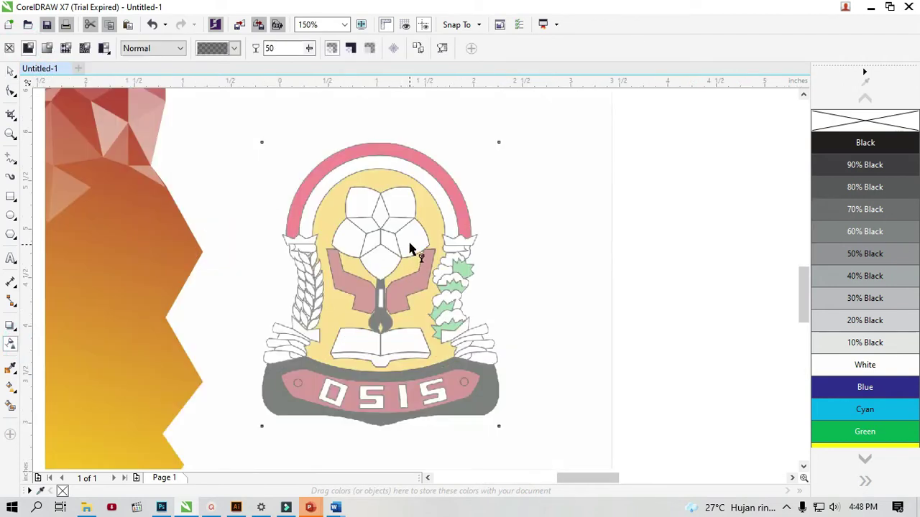
scroll(410, 249, "up", 1)
scroll(410, 248, "down", 2)
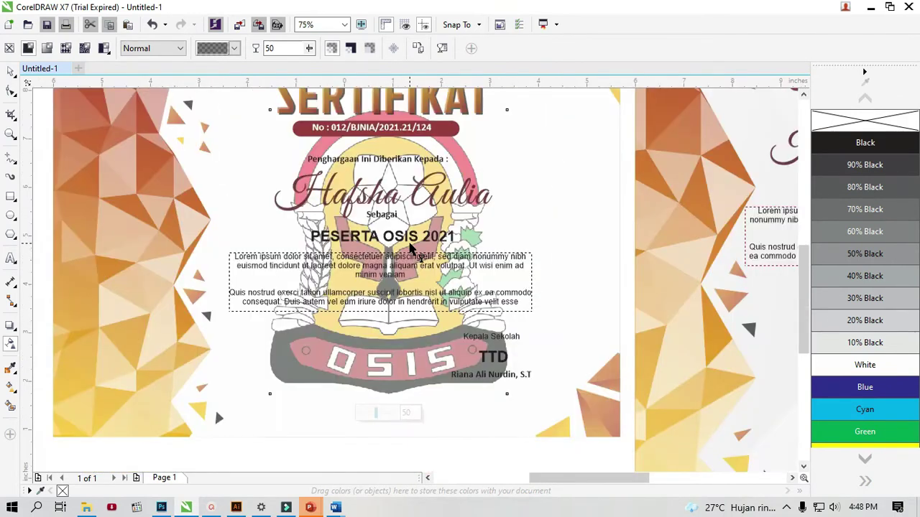
scroll(410, 248, "down", 1)
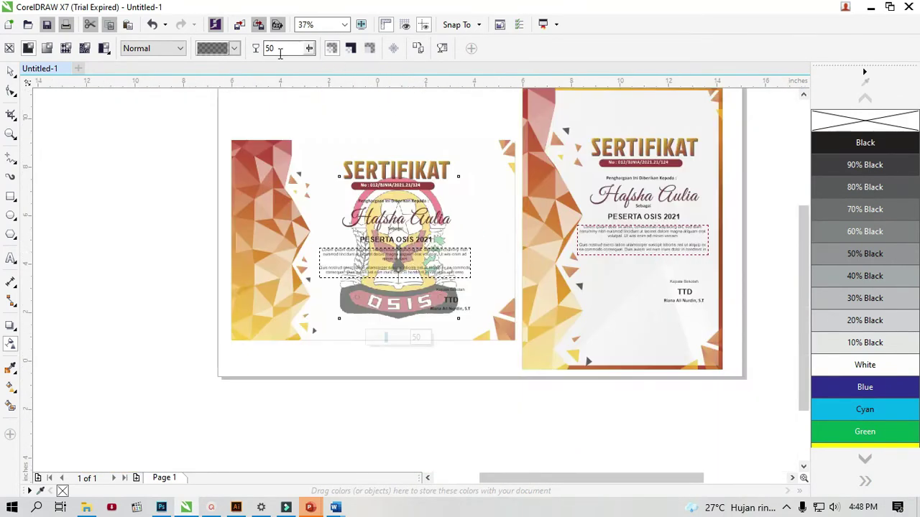
Adjust the logo's transparency amount with the property-bar slider to 81
left_click(309, 48)
left_click(311, 49)
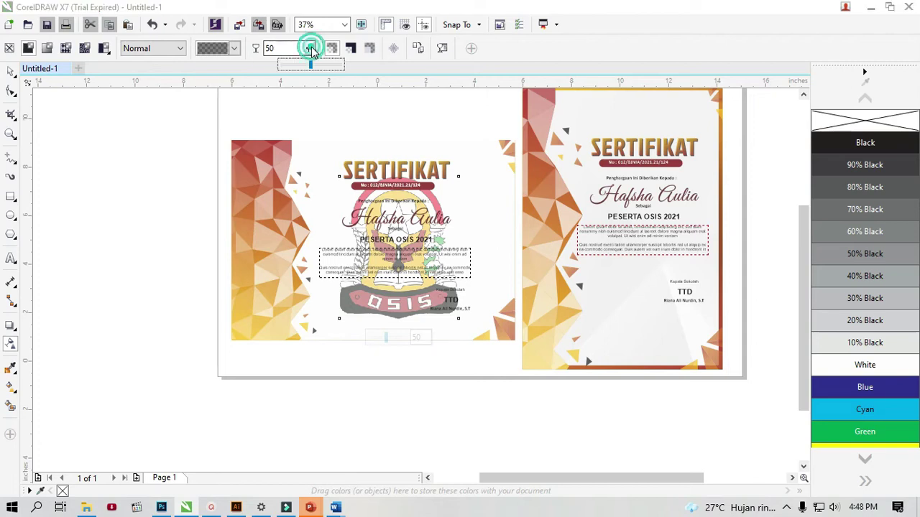
left_click_drag(310, 67, 299, 63)
left_click(309, 49)
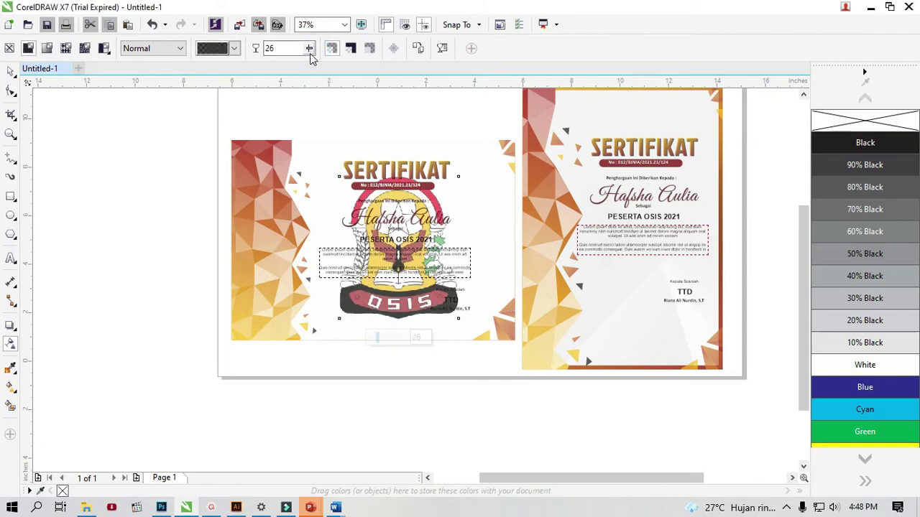
left_click(309, 48)
left_click_drag(342, 62, 340, 57)
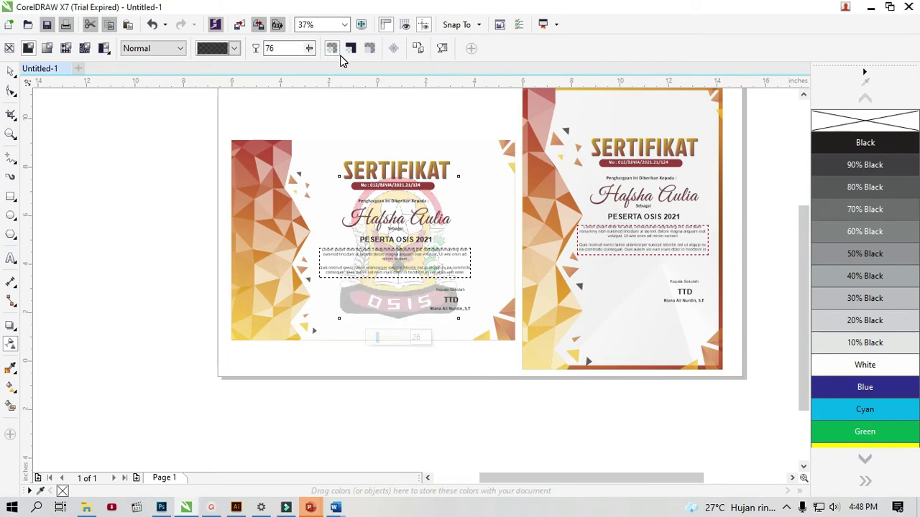
left_click(311, 48)
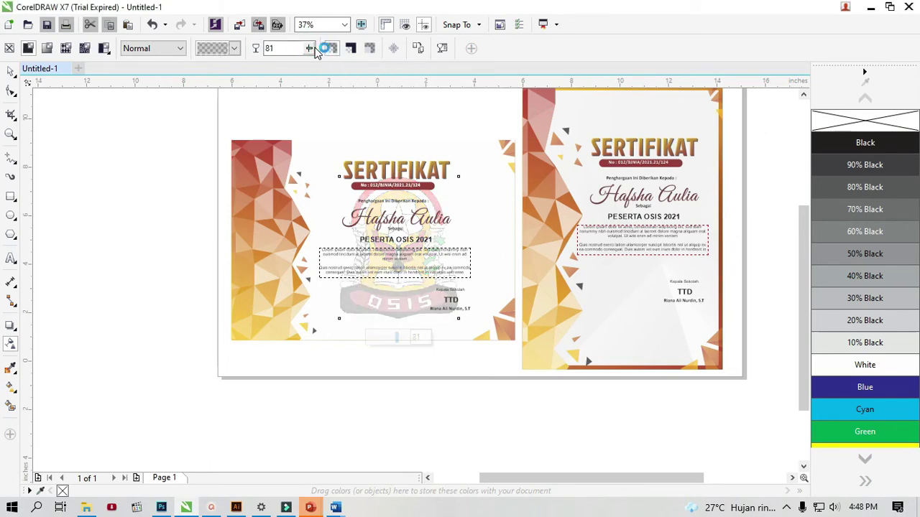
scroll(429, 226, "up", 2)
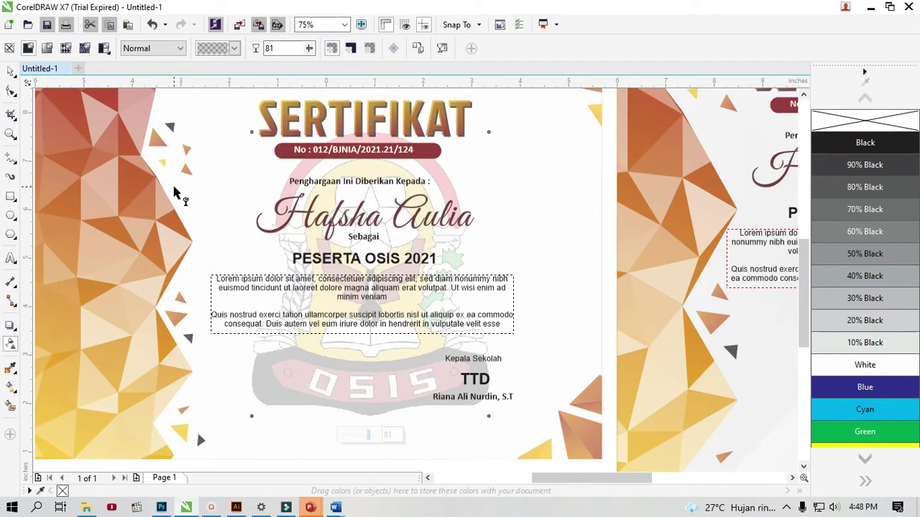
left_click(11, 71)
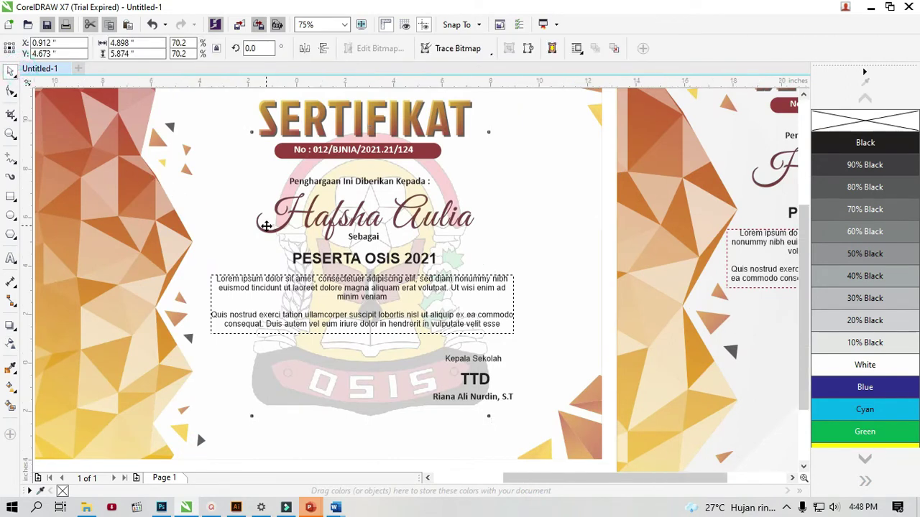
scroll(273, 234, "down", 2)
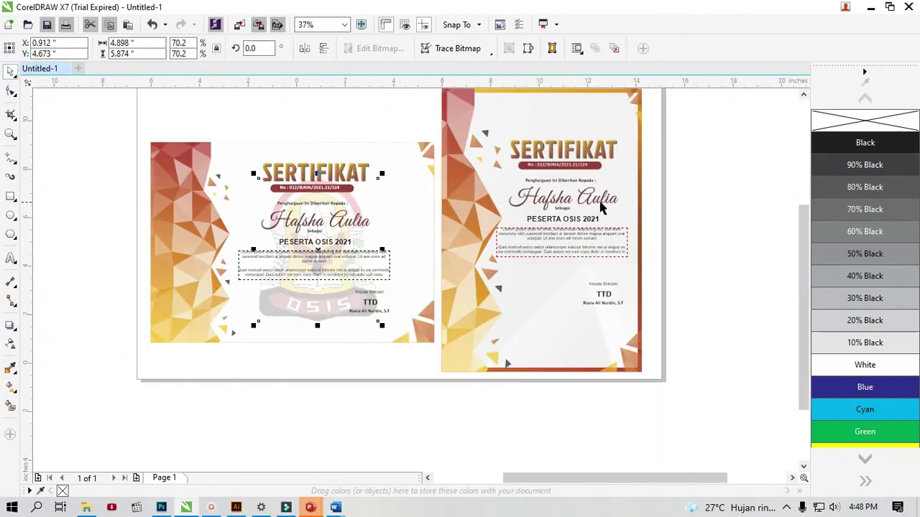
left_click(673, 182)
left_click(311, 222)
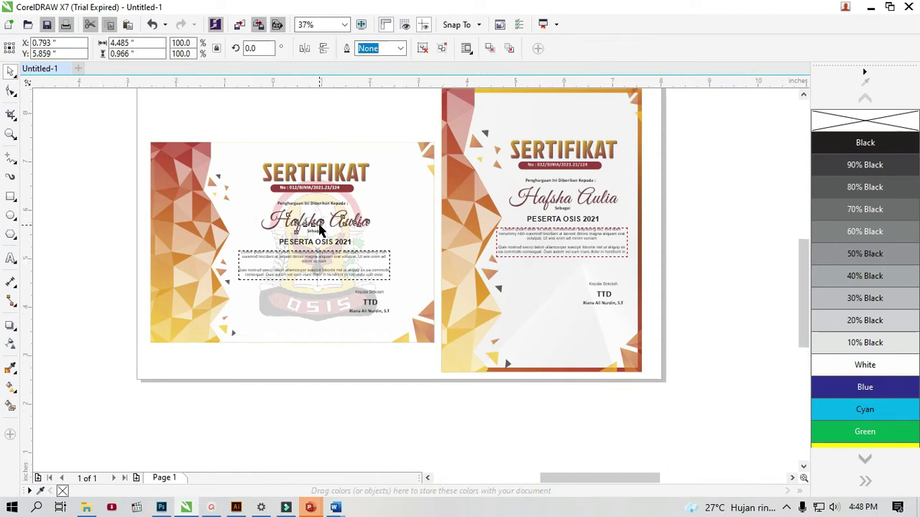
scroll(309, 220, "up", 2)
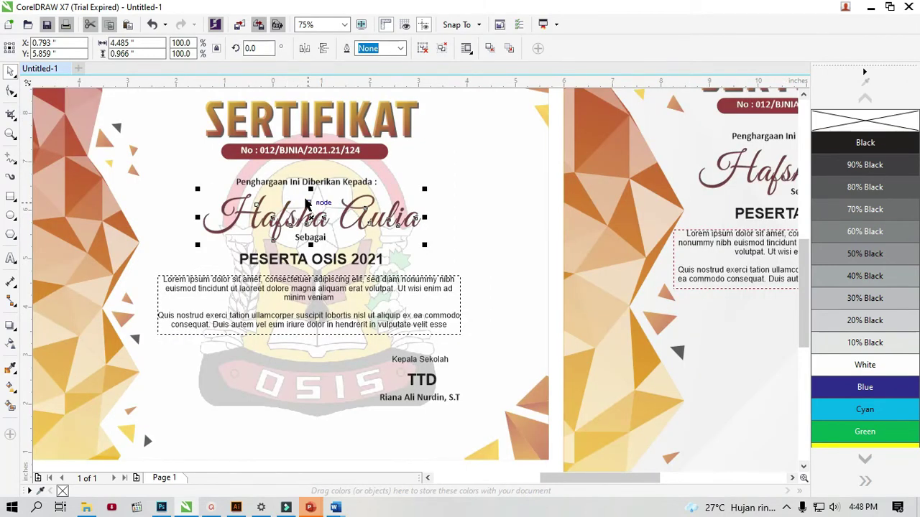
scroll(334, 210, "down", 2)
scroll(337, 210, "up", 2)
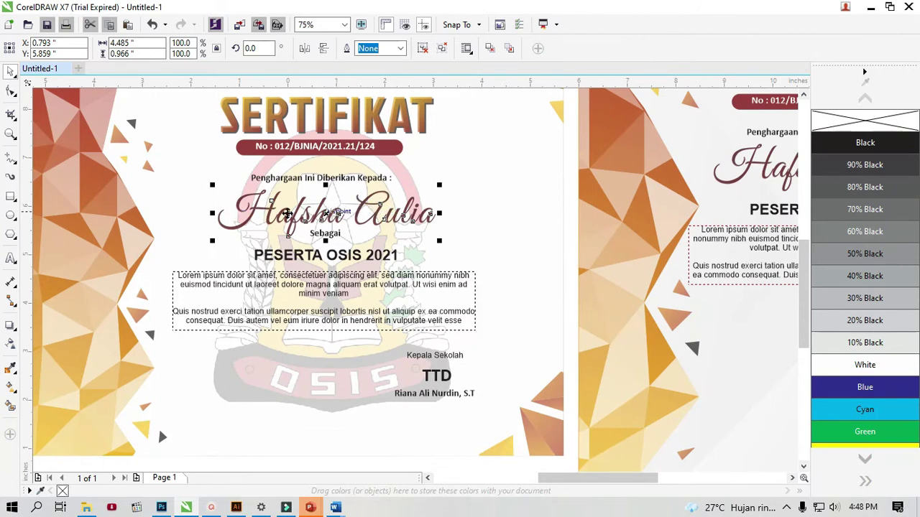
scroll(314, 217, "up", 2)
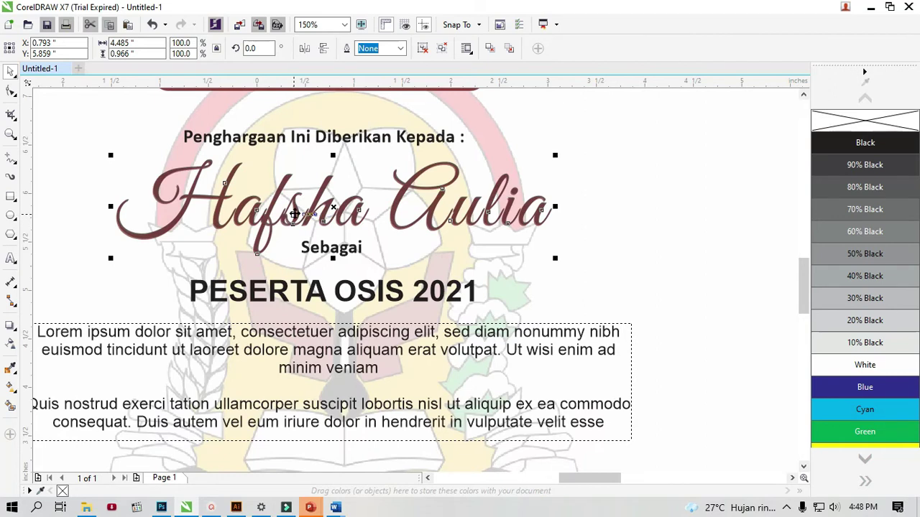
scroll(327, 217, "down", 2)
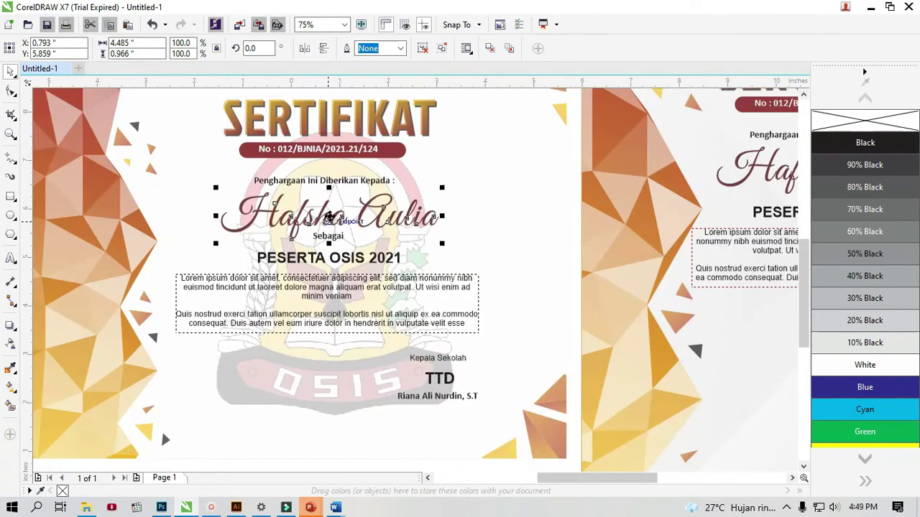
left_click(322, 118)
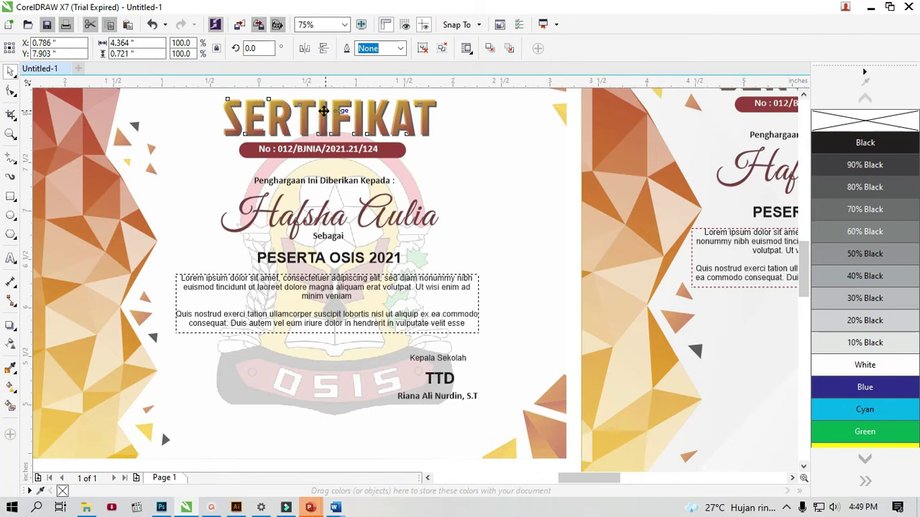
scroll(323, 112, "up", 2)
scroll(323, 112, "down", 2)
scroll(323, 111, "up", 2)
key("F10")
left_click(539, 161)
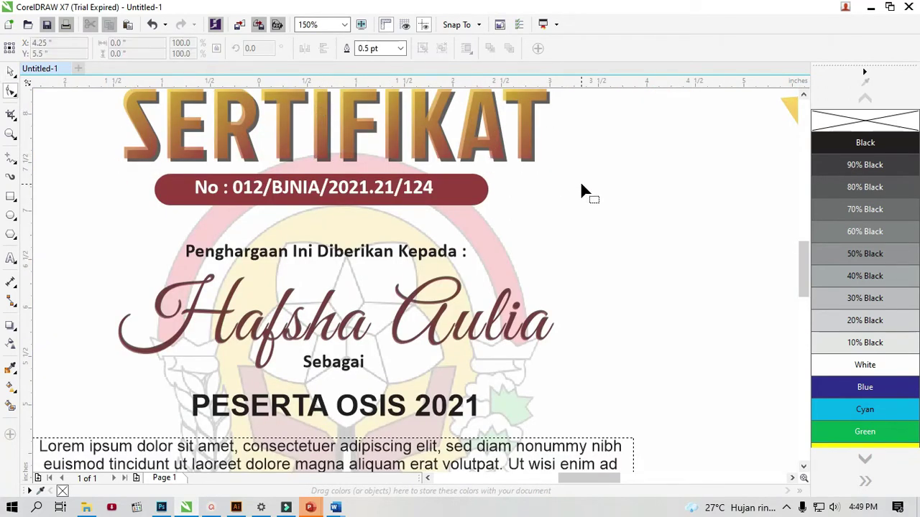
left_click(11, 69)
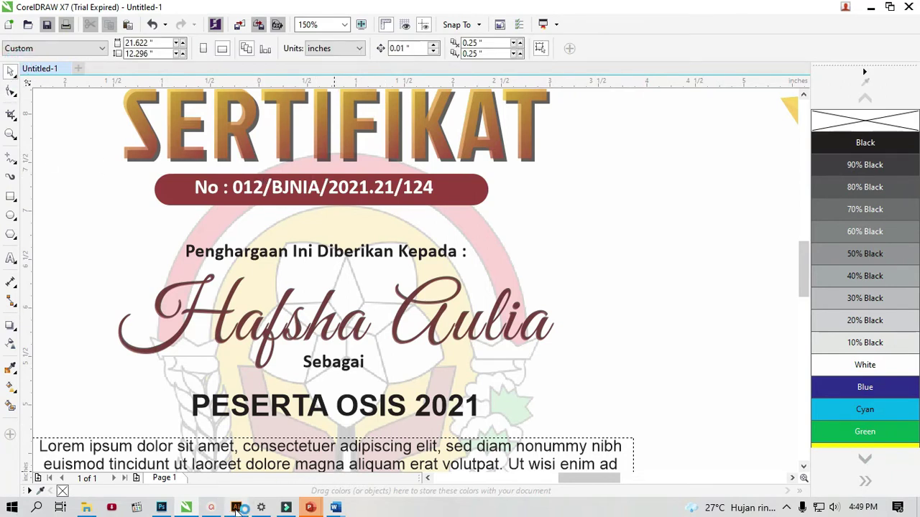
Float and enlarge the Photoshop Layers panel, then ungroup the Design group
left_click(161, 507)
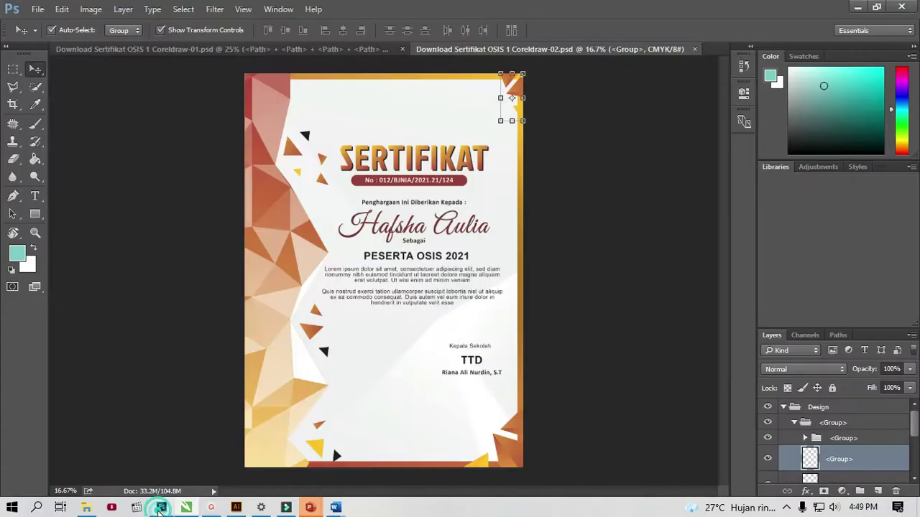
left_click(474, 237)
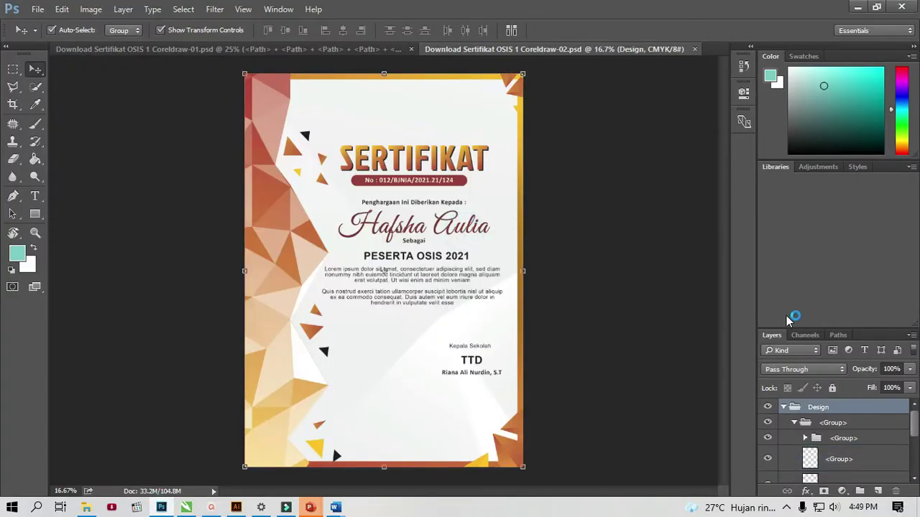
left_click_drag(772, 334, 641, 178)
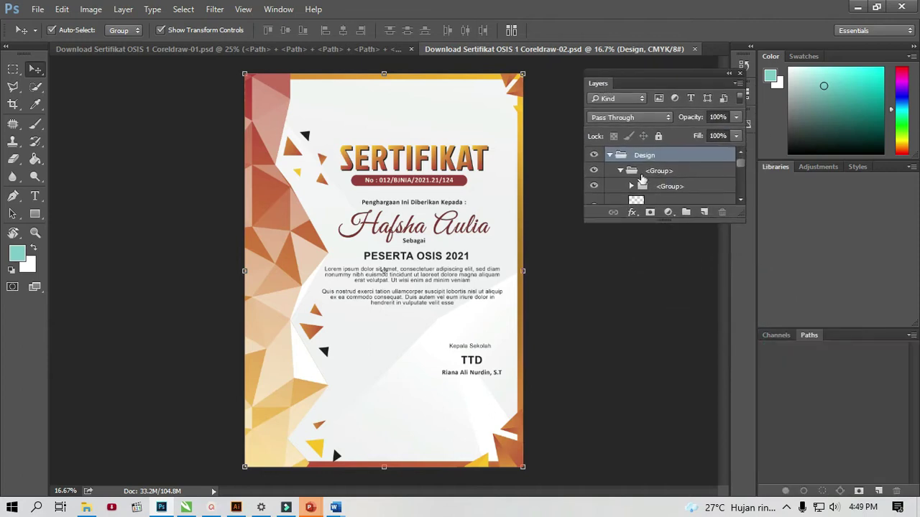
left_click_drag(665, 223, 680, 406)
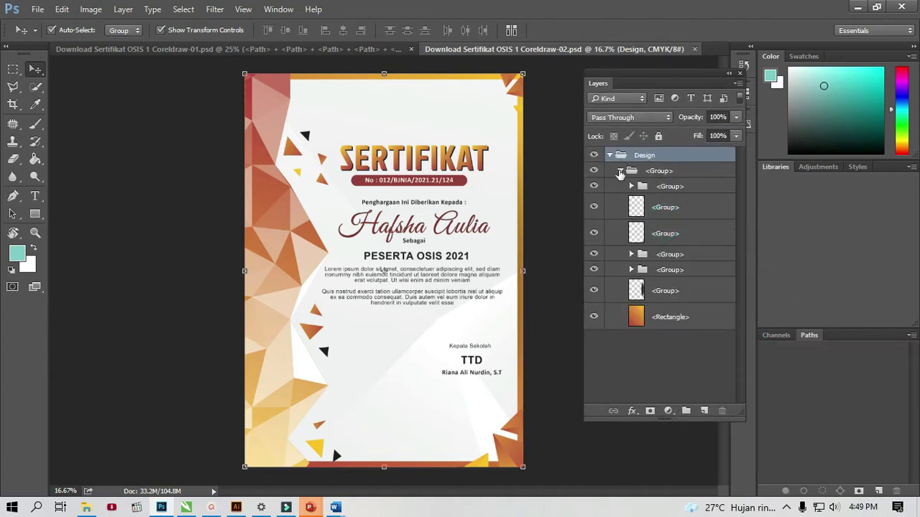
right_click(651, 157)
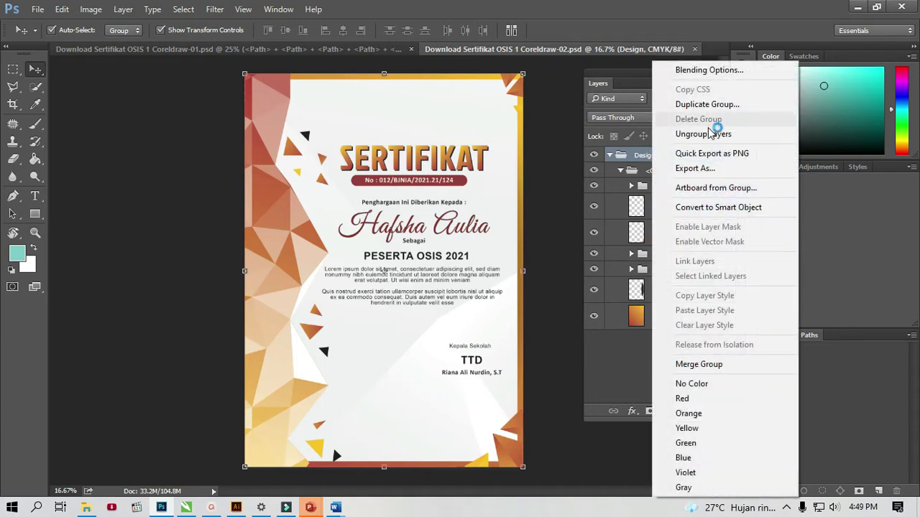
left_click(694, 134)
Ungroup the nested group and the top group into separate text layers
right_click(662, 170)
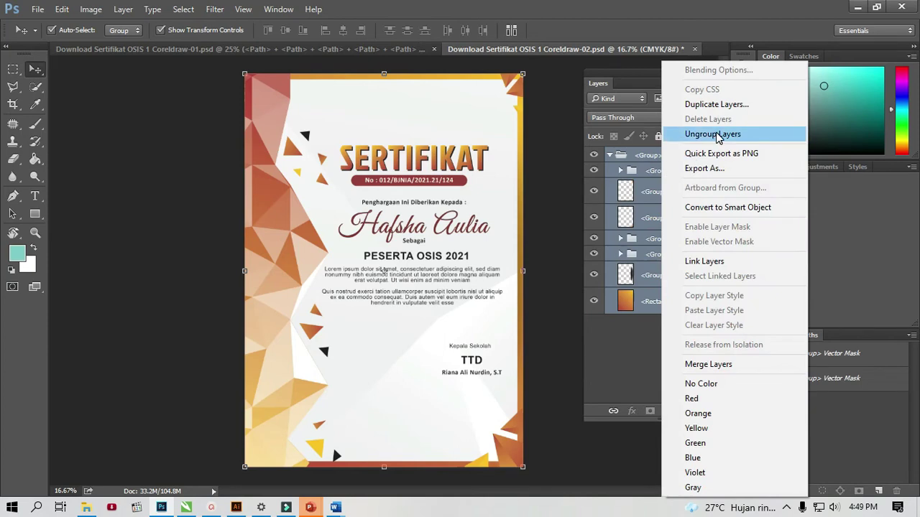
left_click(693, 132)
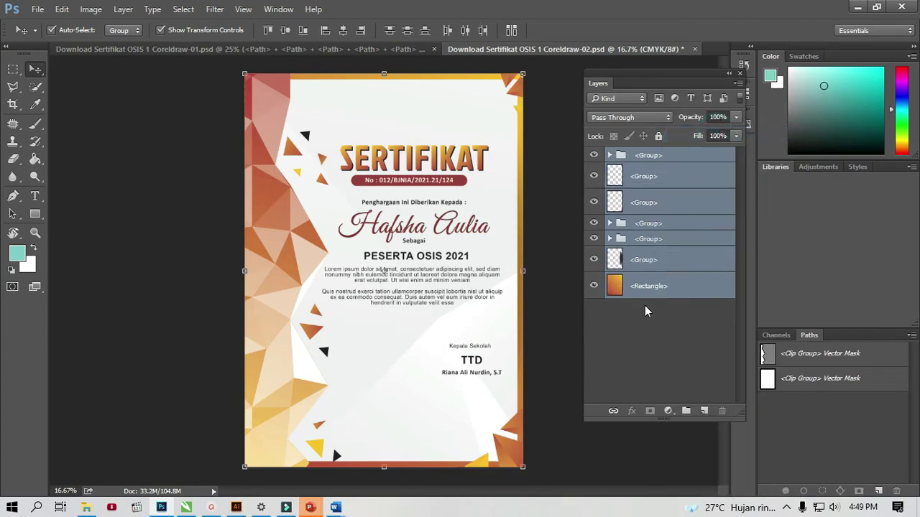
left_click(658, 354)
left_click(595, 224)
left_click(595, 155)
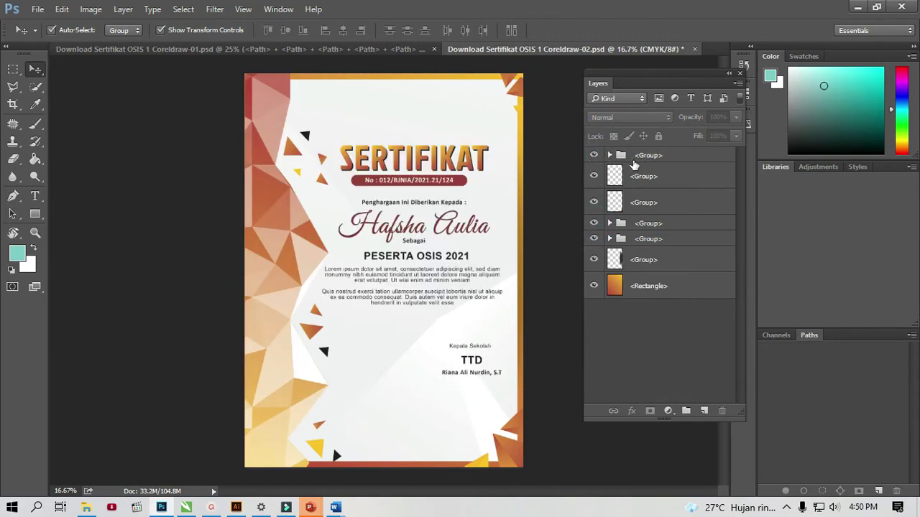
right_click(656, 157)
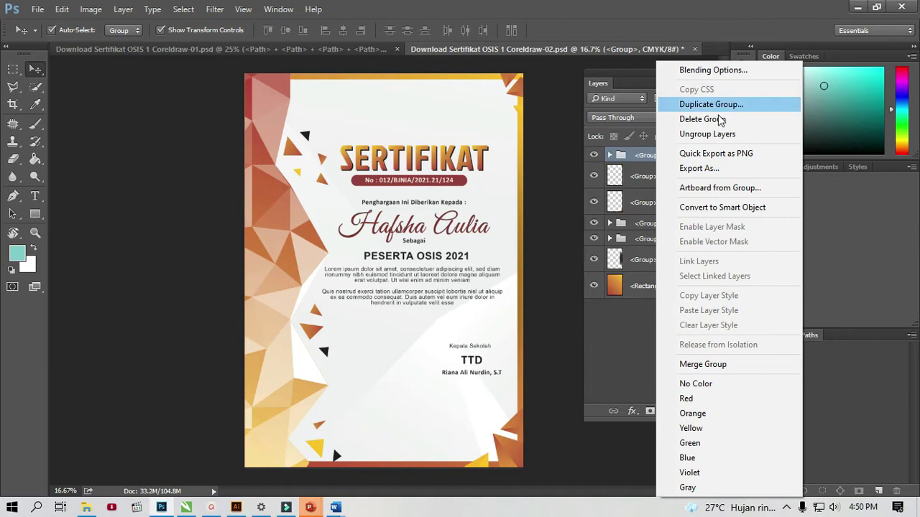
left_click(722, 135)
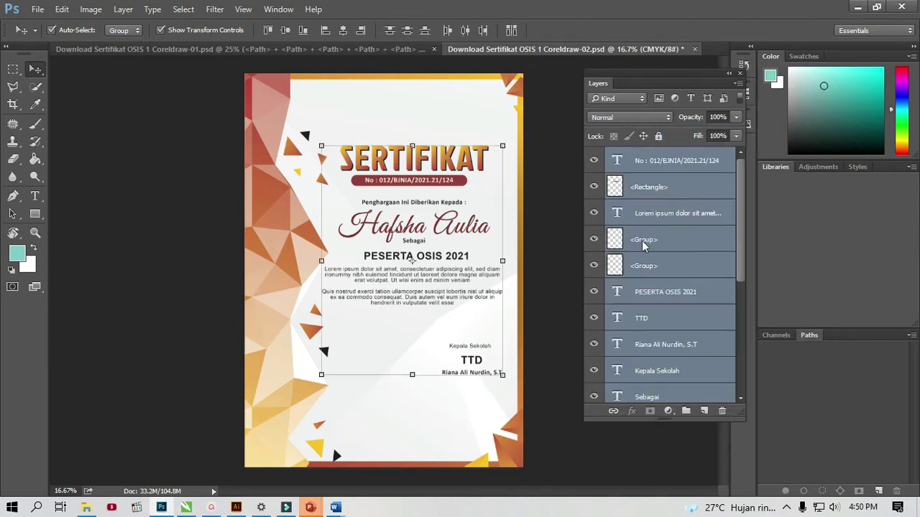
Place Logo Osis.png on the portrait certificate, scaled to 56.58% and centred
left_click(546, 180)
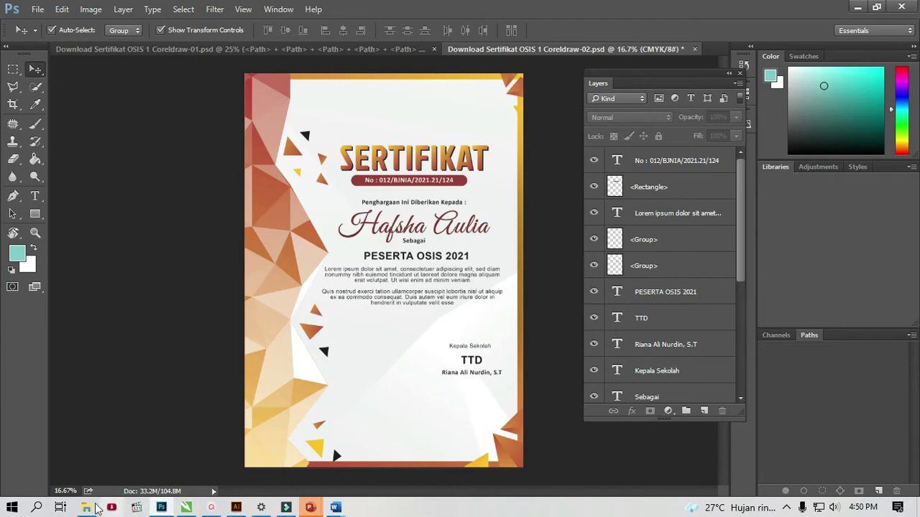
left_click(86, 507)
mouse_move(890, 92)
left_mouse_down()
mouse_move(312, 457)
mouse_move(276, 440)
mouse_move(381, 276)
left_mouse_up()
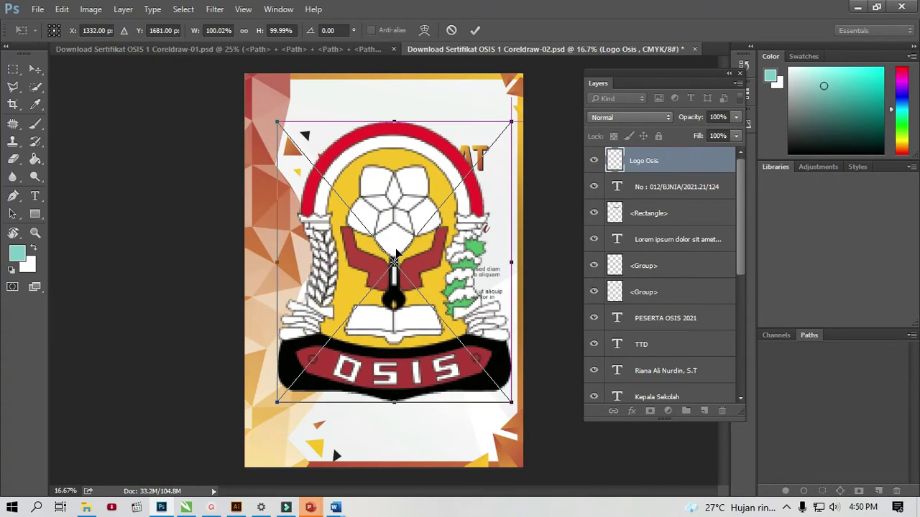
key("Return")
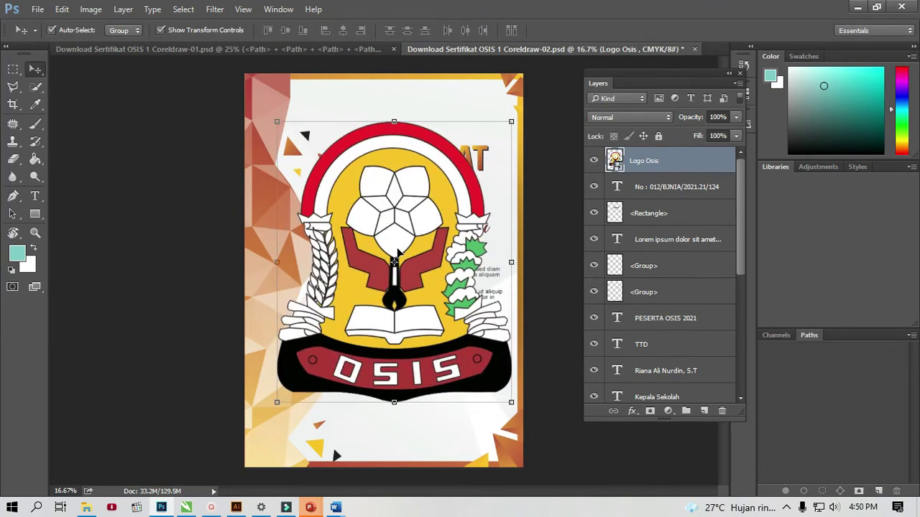
left_click_drag(512, 122, 409, 246)
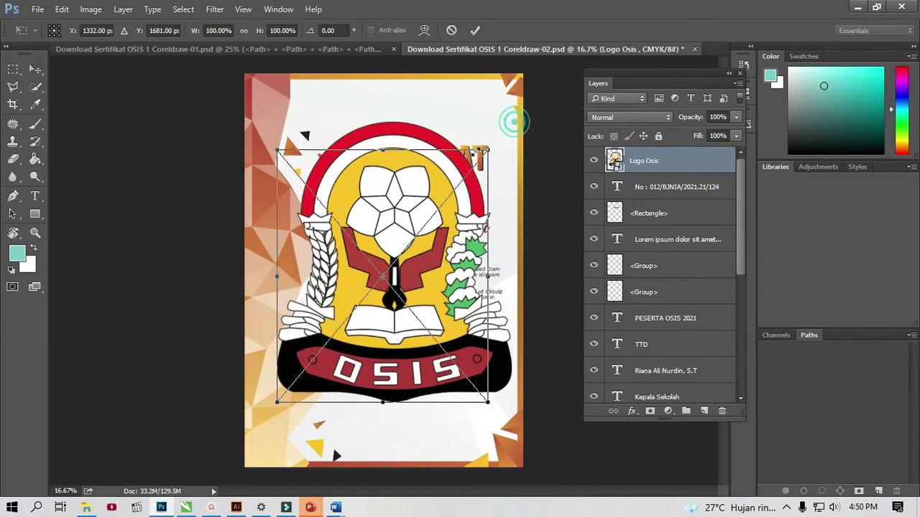
left_click_drag(368, 273, 426, 229)
key("Return")
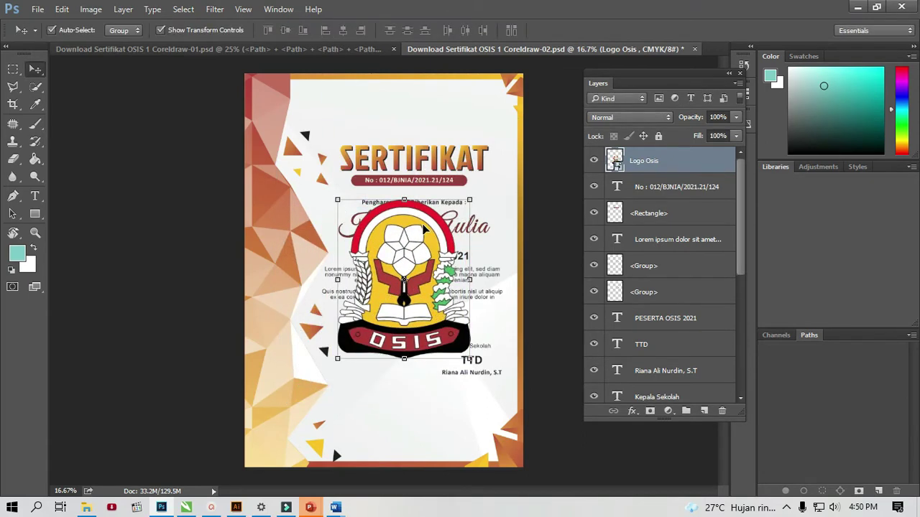
Drag the Logo Osis layer below the text groups, just above the background Rectangle
left_click_drag(680, 161, 672, 306)
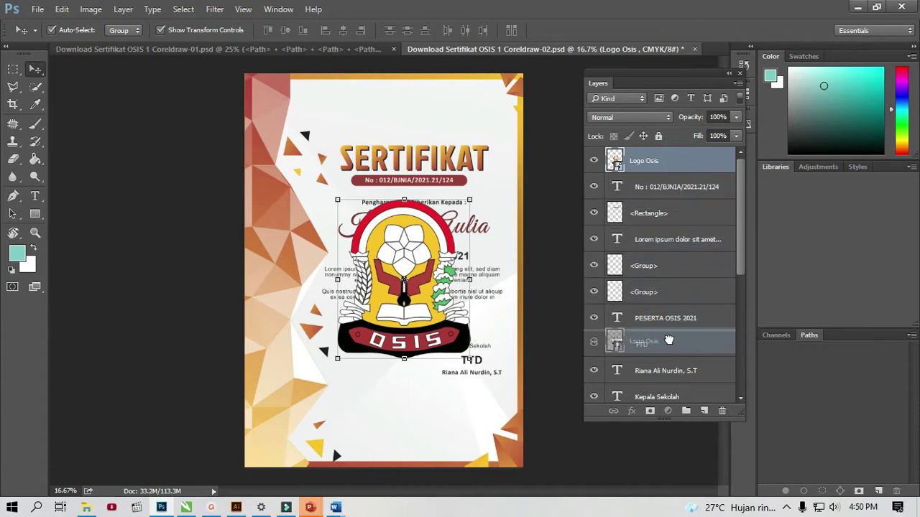
left_click_drag(671, 306, 672, 319)
scroll(664, 287, "down", 1)
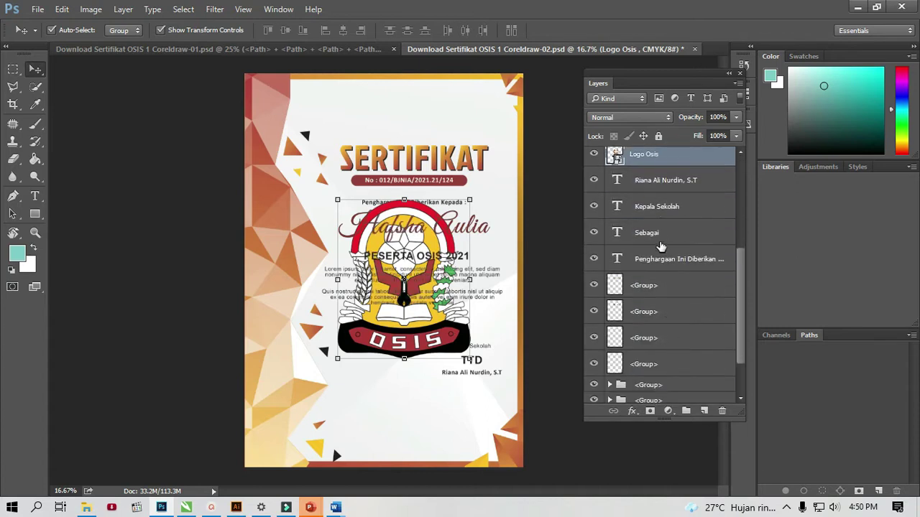
left_click_drag(668, 157, 677, 379)
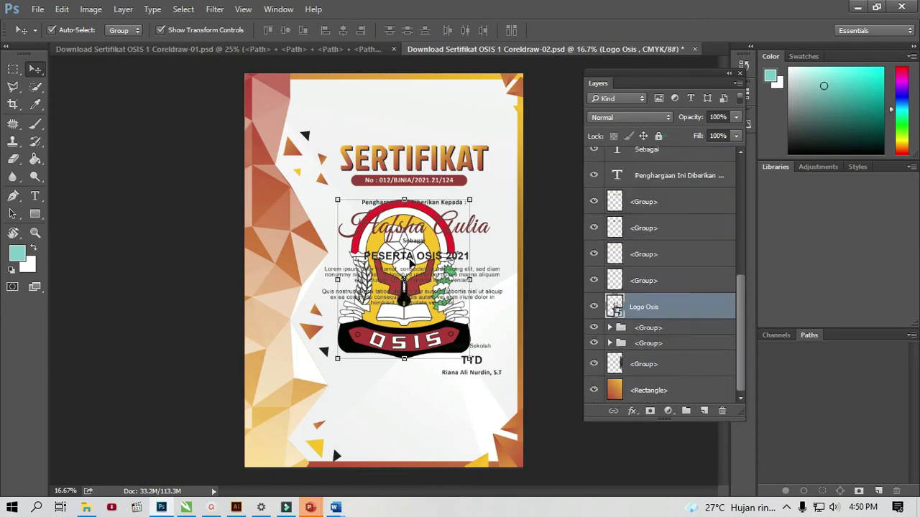
Lower the Logo Osis layer opacity to about 10% and switch to the Coreldraw-01 document
left_click(735, 118)
left_click_drag(734, 134, 673, 137)
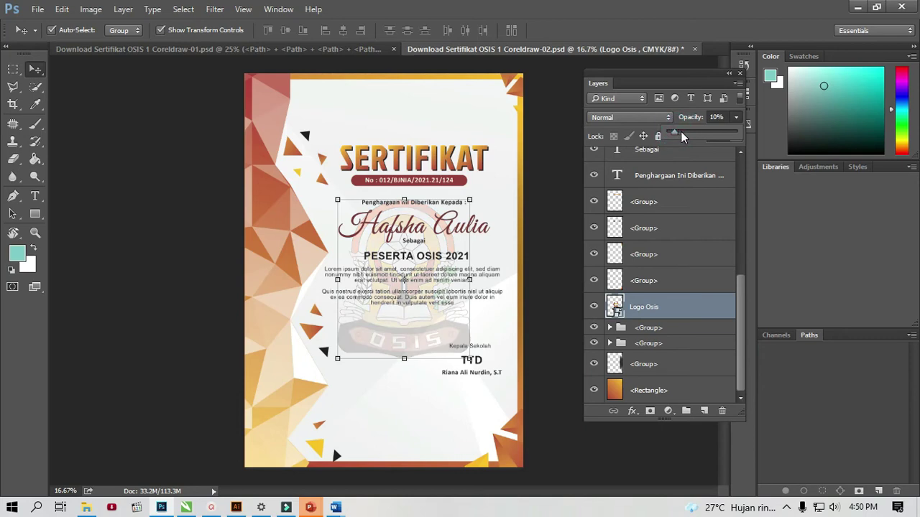
left_click(676, 131)
left_click(544, 181)
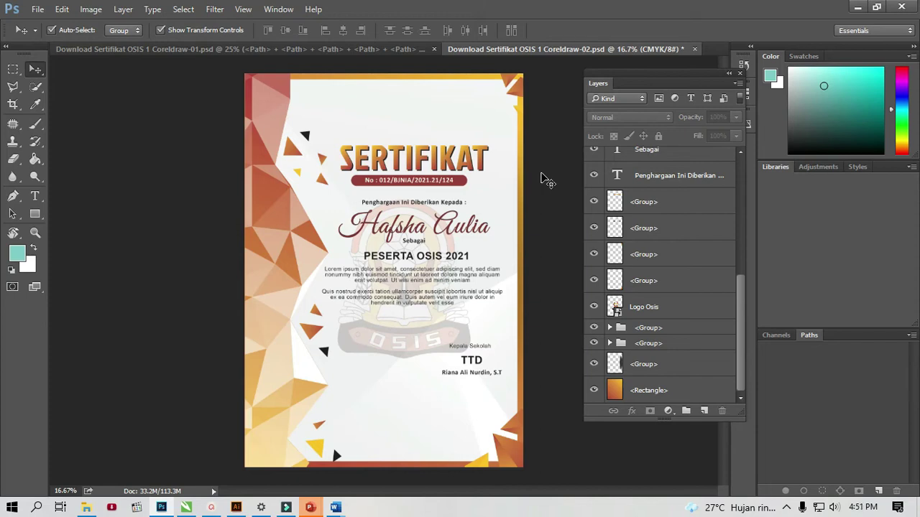
left_click(363, 49)
left_click(703, 77)
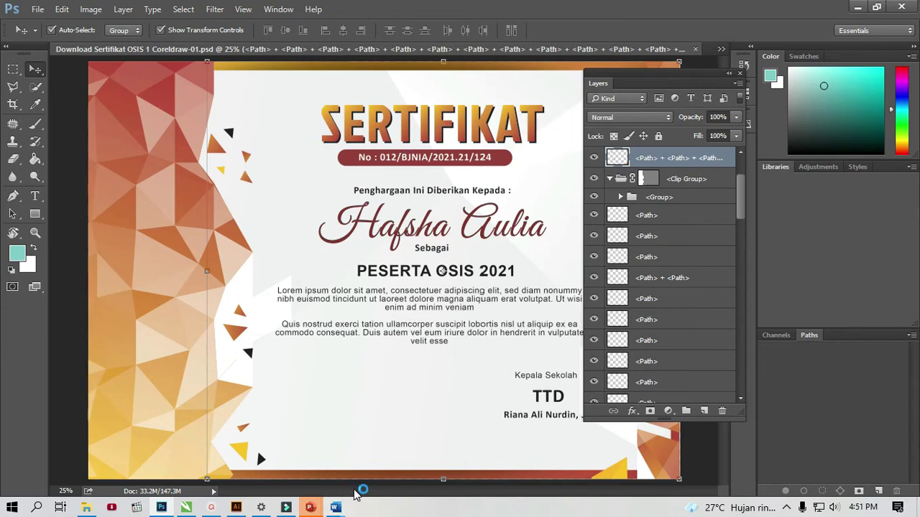
Switch to the Illustrator certificate file and zoom in on both certificate layouts
left_click(235, 508)
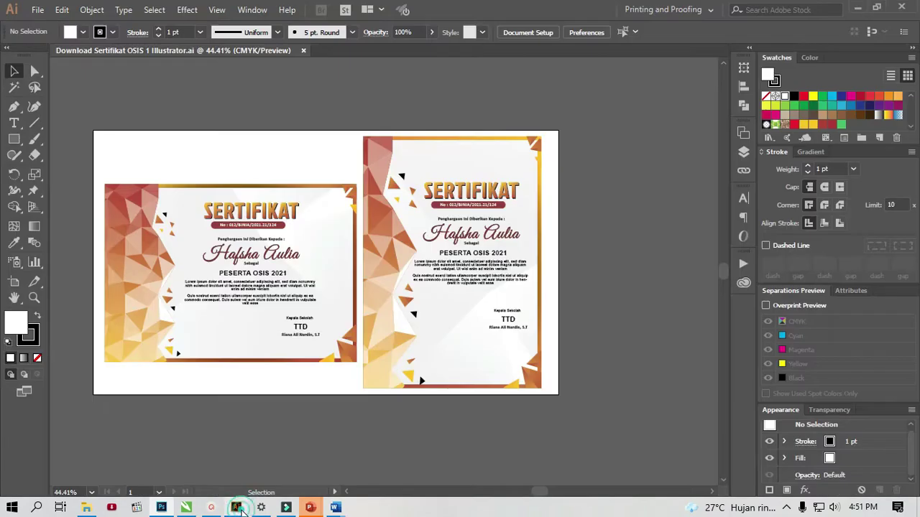
left_click(443, 189)
left_click(331, 122)
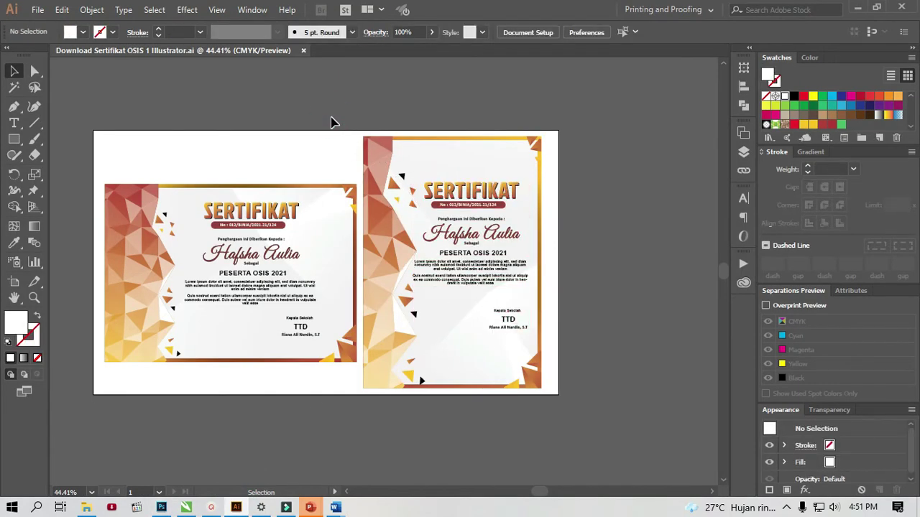
key("z")
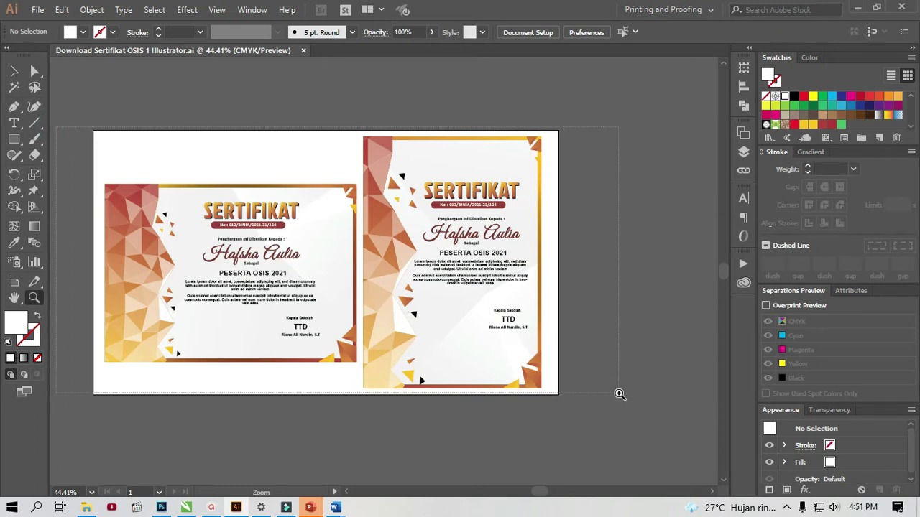
left_click_drag(63, 128, 619, 394)
Select both certificates' text groups, then pick up the Logo Osis image in File Explorer
left_click(14, 71)
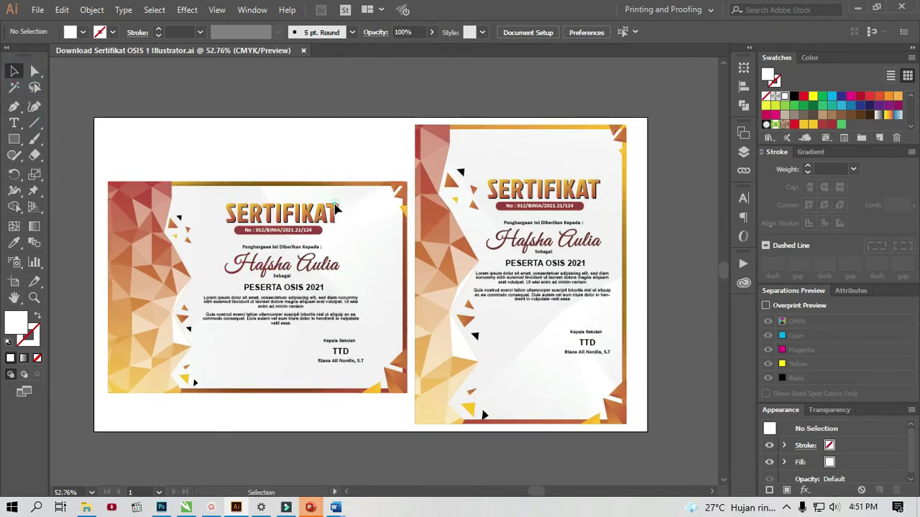
left_click(318, 219)
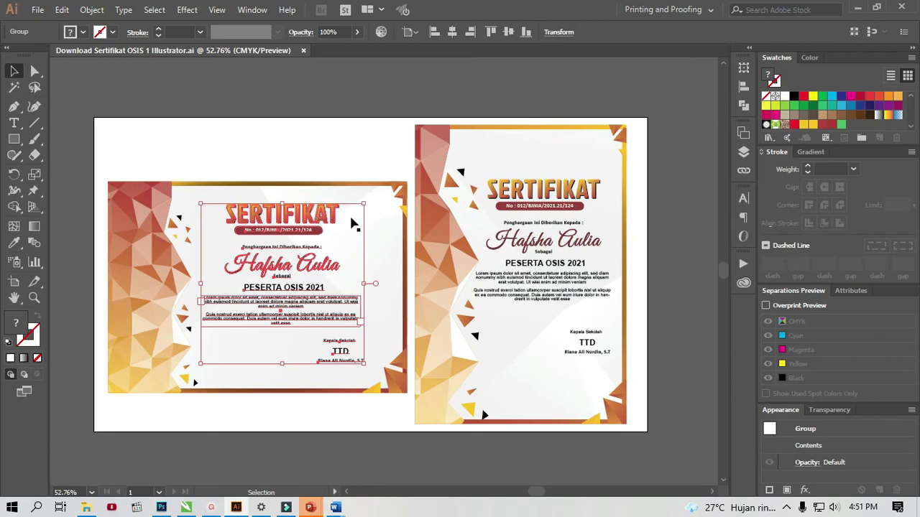
left_click_drag(317, 219, 588, 195)
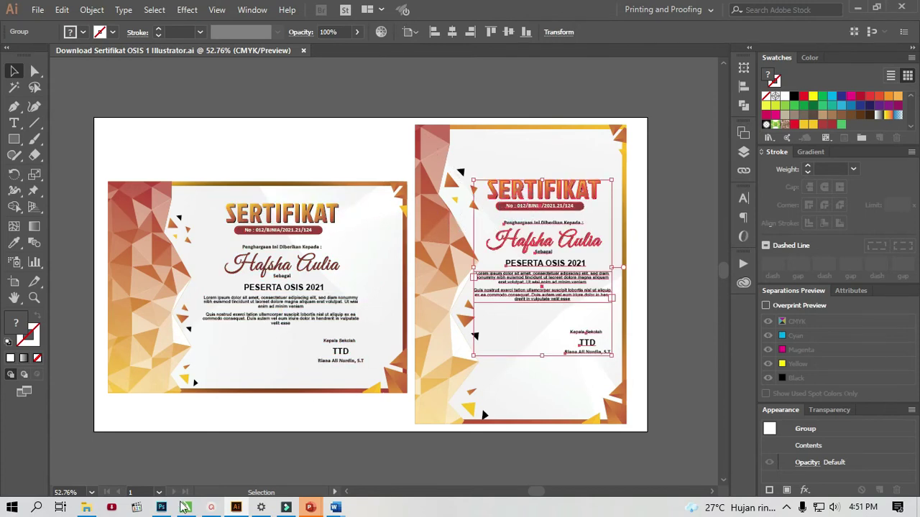
left_click(85, 507)
left_click_drag(899, 137, 312, 451)
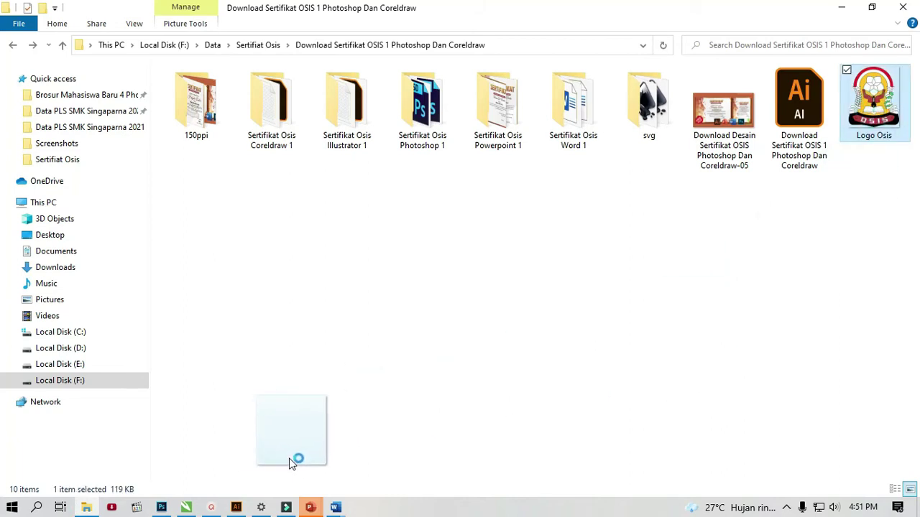
Place Logo Osis in Illustrator, shrunk and centred on the landscape certificate
mouse_move(312, 451)
left_mouse_down()
mouse_move(245, 505)
mouse_move(273, 288)
left_mouse_up()
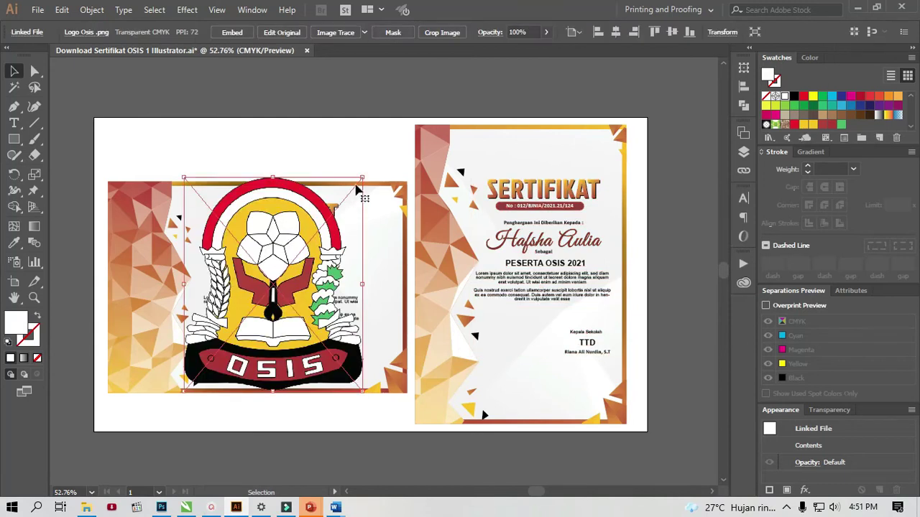
left_click_drag(362, 178, 311, 242)
left_click_drag(272, 267, 318, 233)
left_click(317, 216)
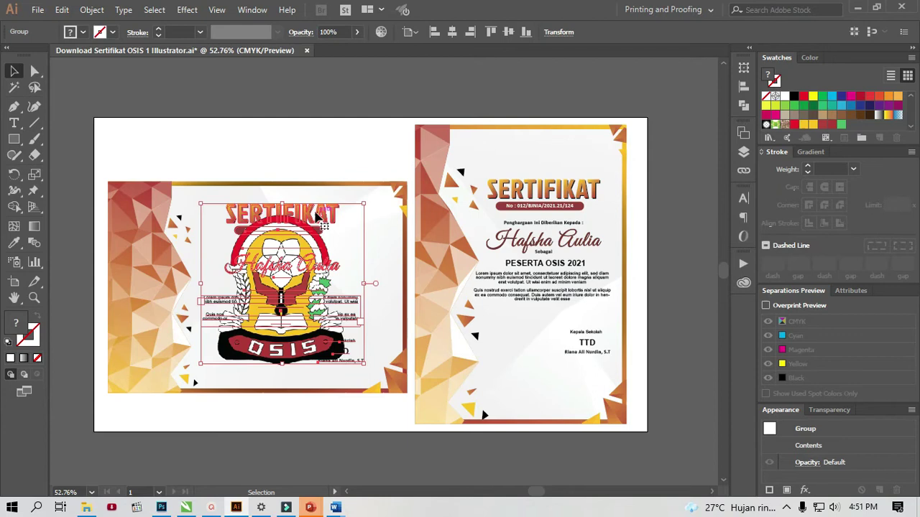
left_click(745, 152)
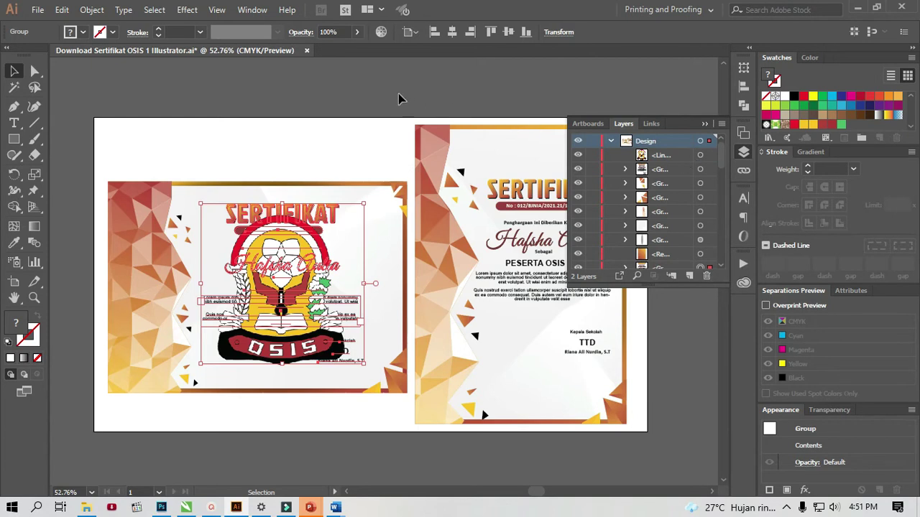
Bring the landscape certificate's text group in front of the OSIS logo with Arrange > Bring to Front
left_click(355, 176)
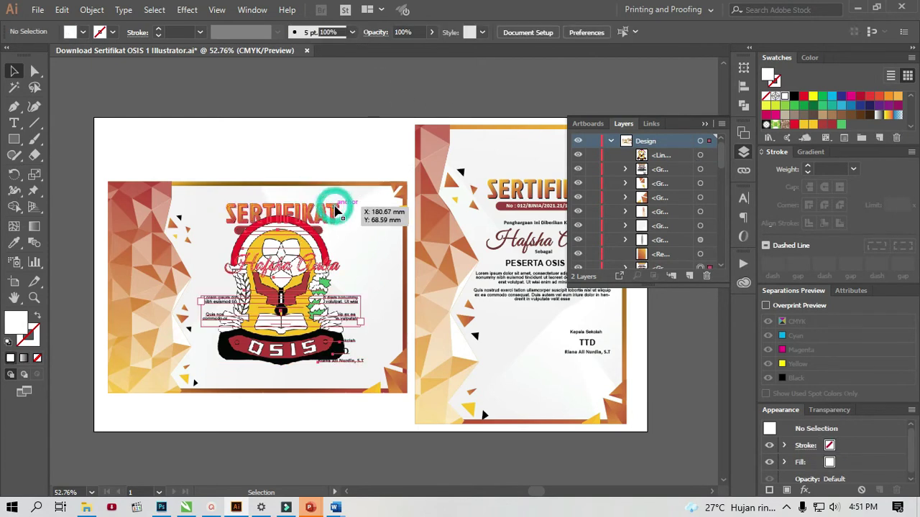
right_click(337, 212)
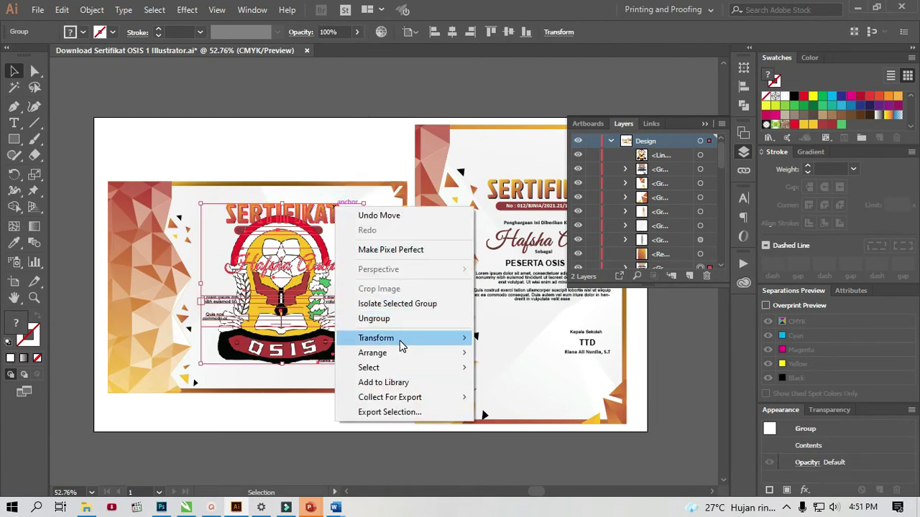
mouse_move(372, 352)
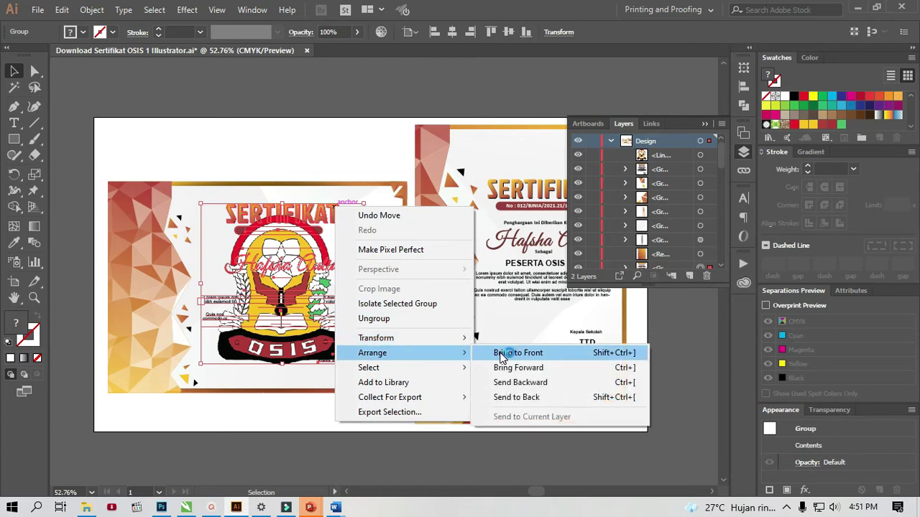
left_click(502, 353)
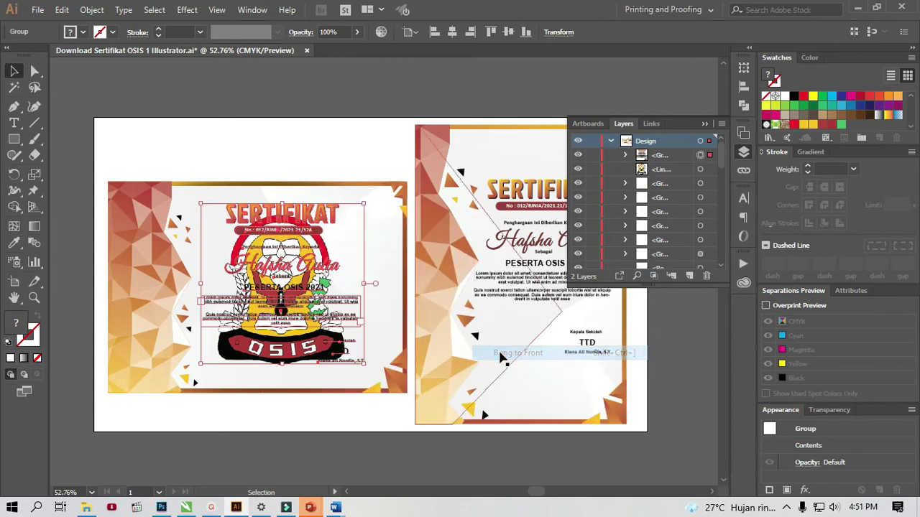
left_click(303, 146)
left_click(262, 358)
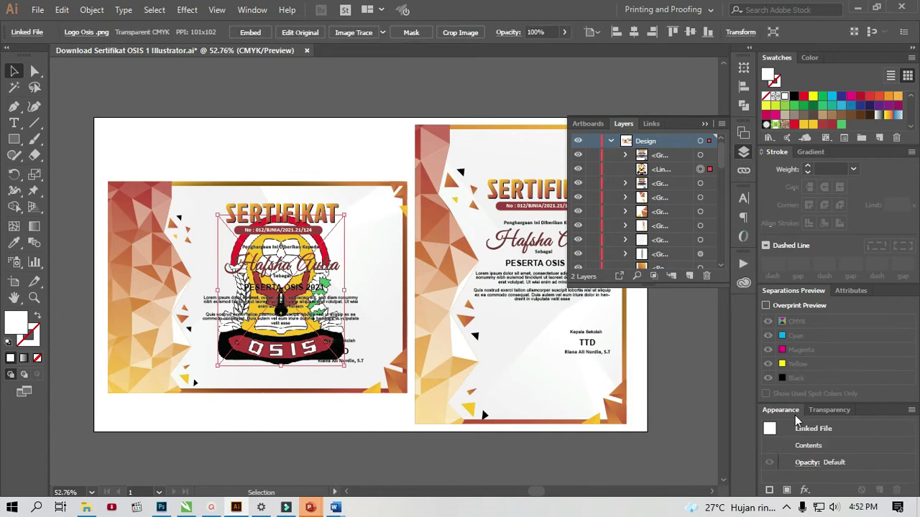
Lower the OSIS logo's opacity to 10% in the Appearance panel
left_click_drag(790, 411, 543, 190)
left_click(558, 238)
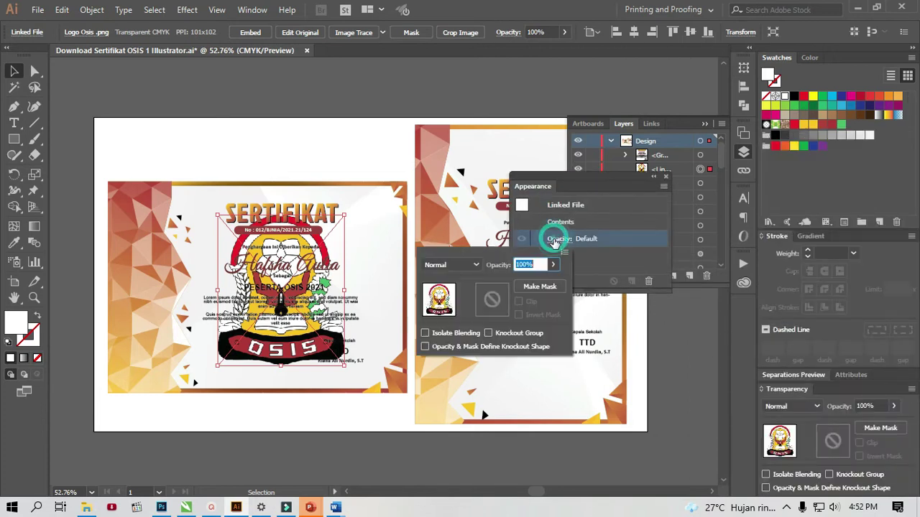
left_click(554, 265)
left_click_drag(538, 286, 507, 286)
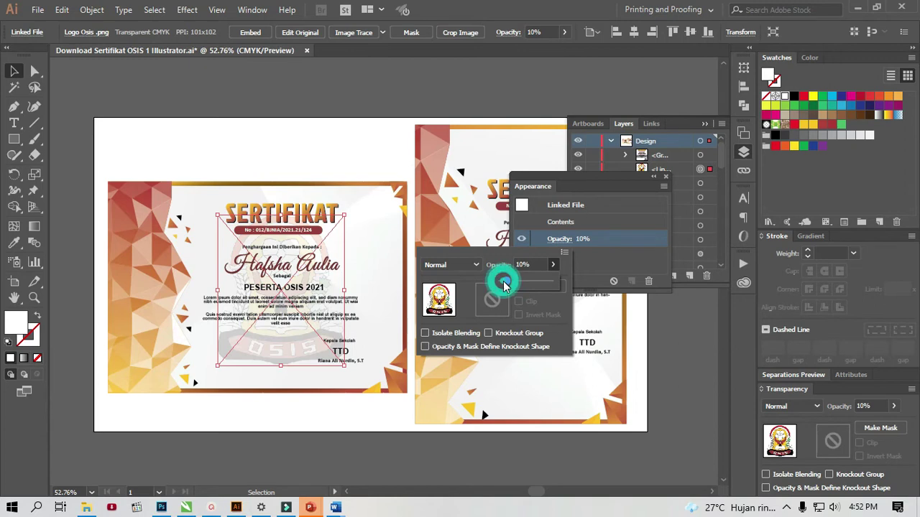
left_click(419, 98)
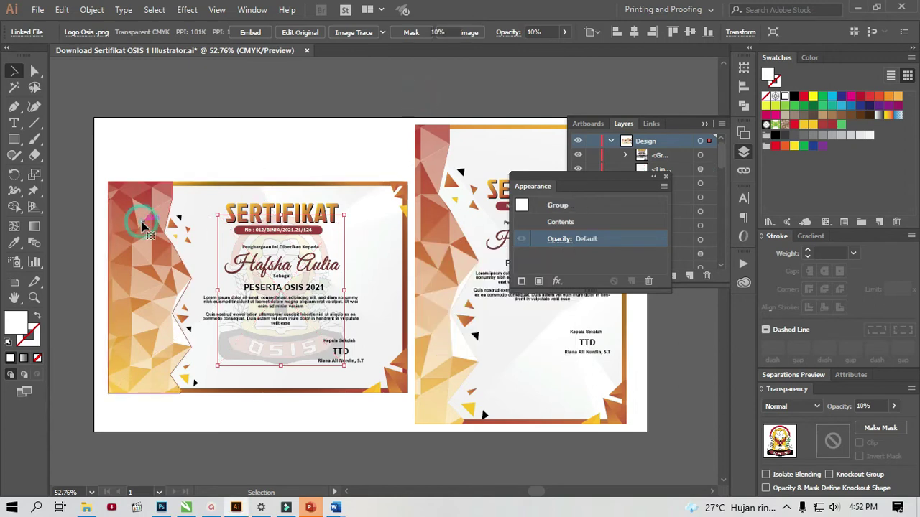
Deselect to preview the faded logo watermark, then bring File Explorer forward
left_click(143, 225)
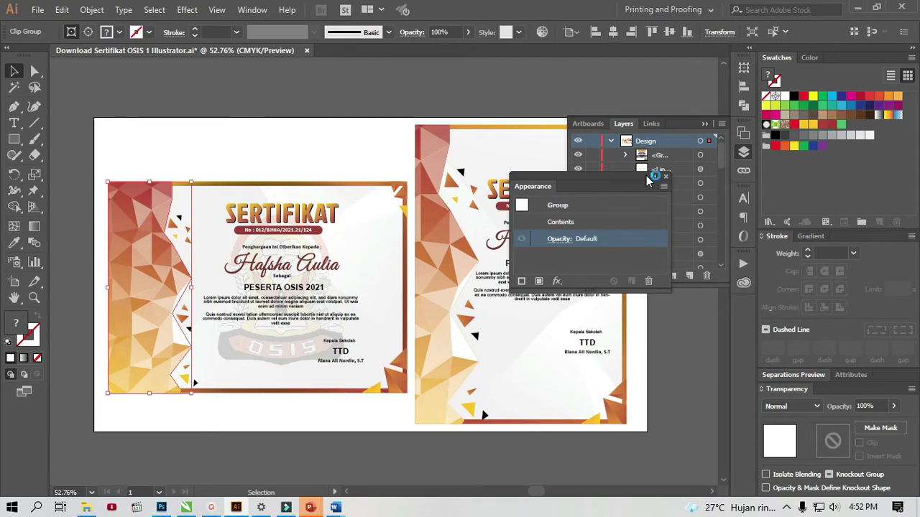
left_click(427, 96)
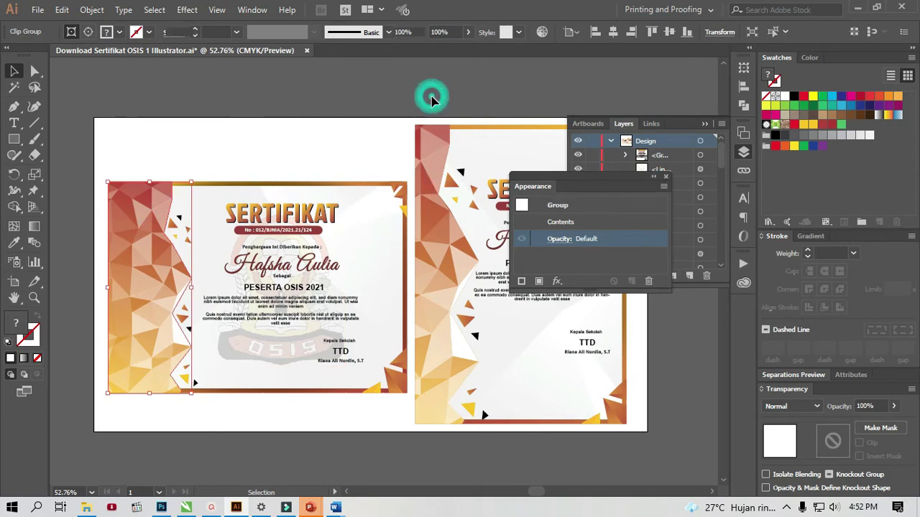
left_click(704, 123)
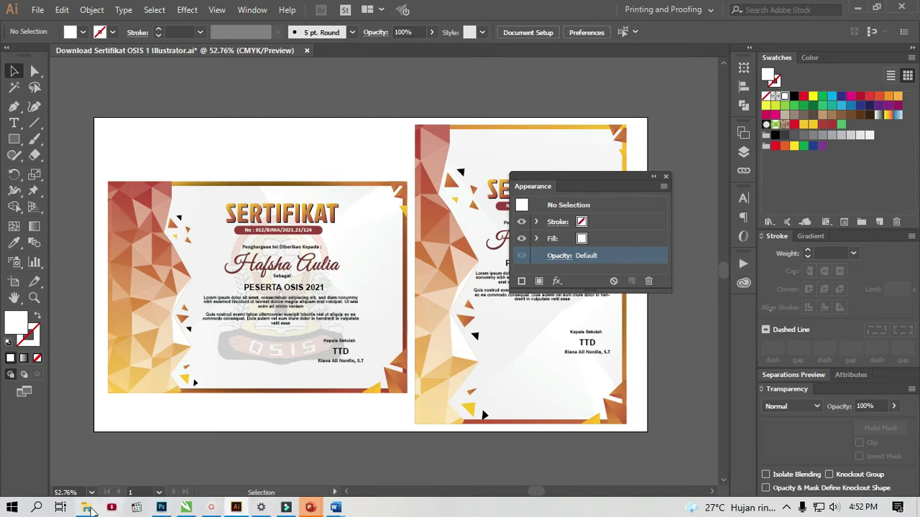
left_click(87, 508)
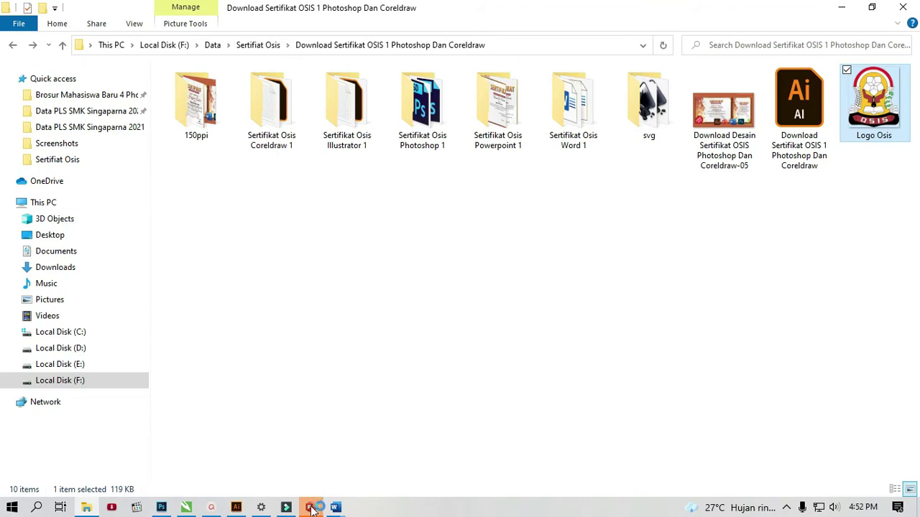
mouse_move(310, 507)
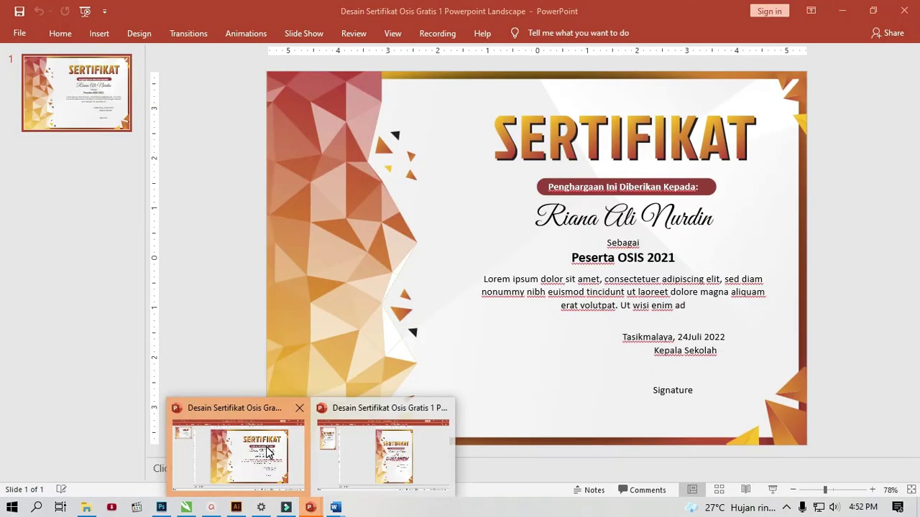
Bring the landscape PowerPoint certificate to the front after checking the portrait one
left_click(267, 452)
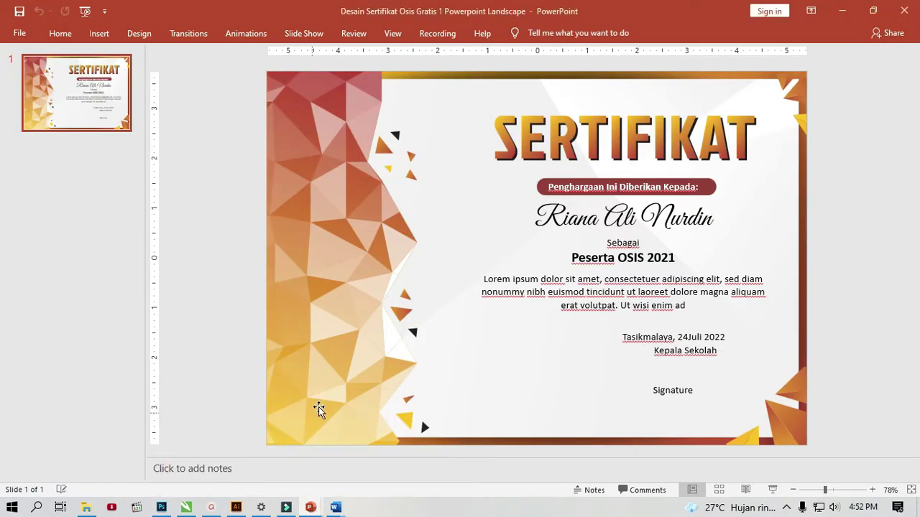
left_click(505, 194)
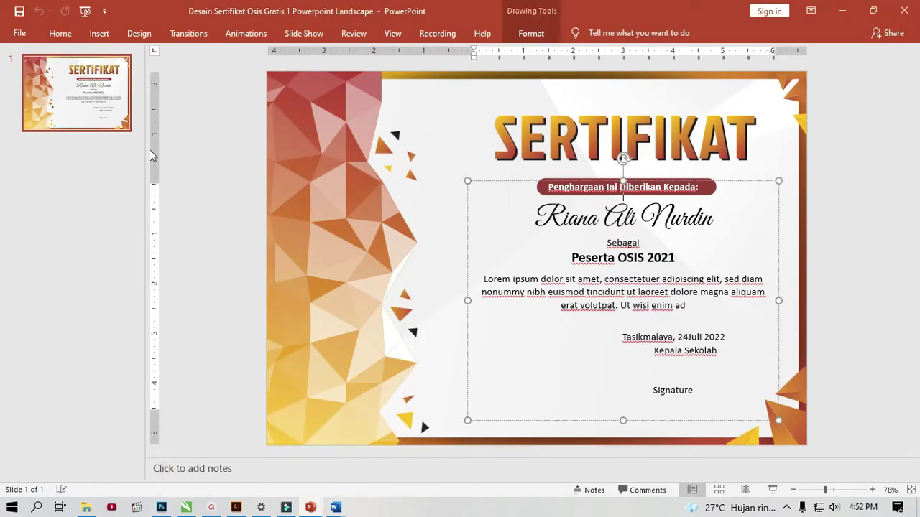
left_click(126, 164)
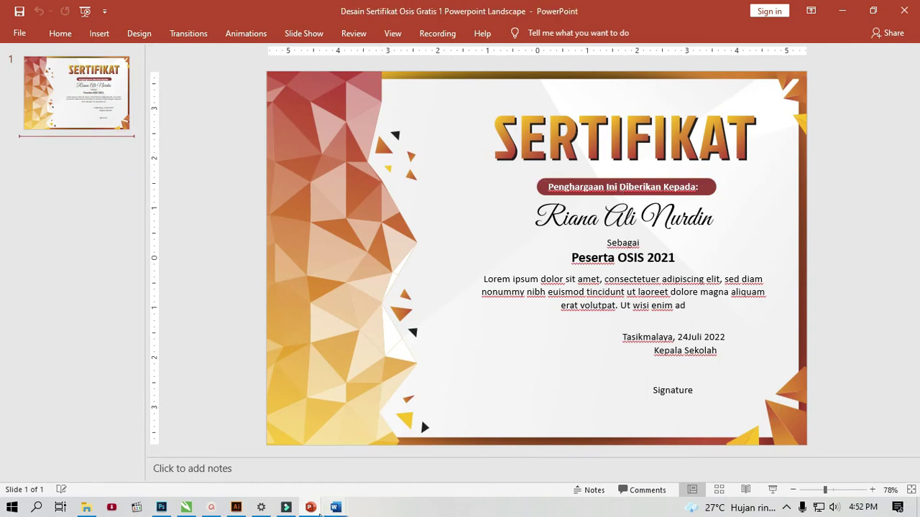
left_click(394, 434)
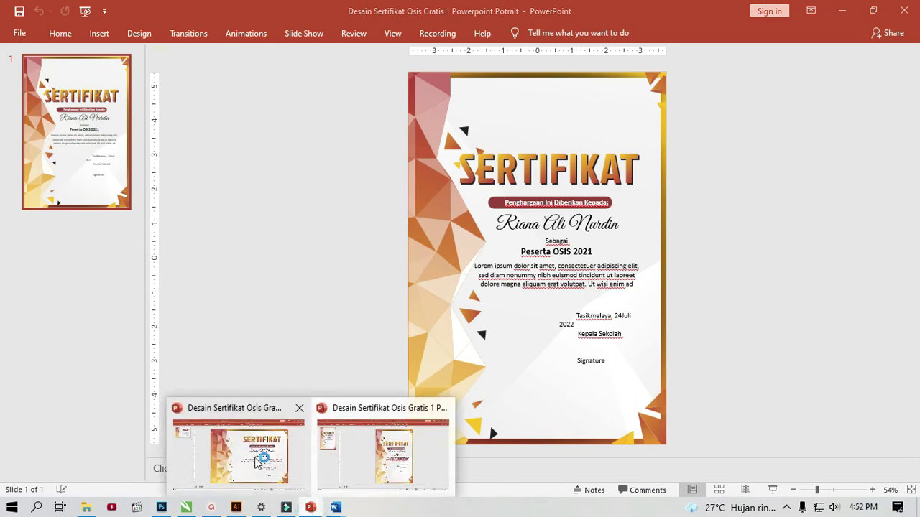
mouse_move(310, 507)
left_click(253, 431)
Inspect the SERTIFIKAT title, Penghargaan banner and body text, undoing an accidental title move
left_click(592, 183)
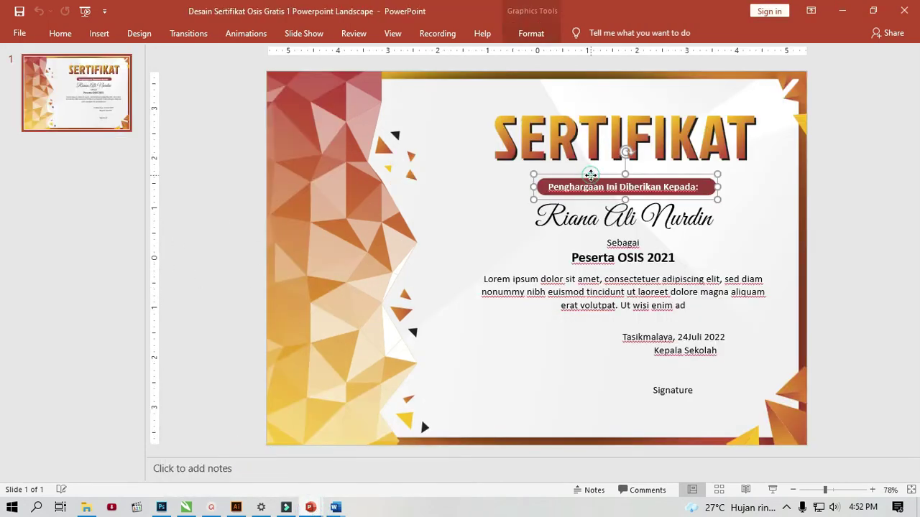
left_click(567, 136)
left_click(575, 189)
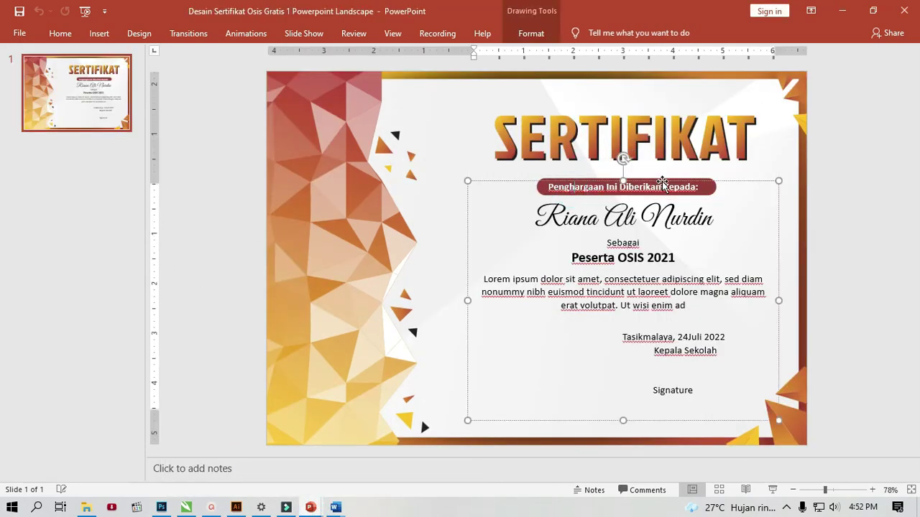
left_click(661, 138)
left_click_drag(674, 134, 667, 133)
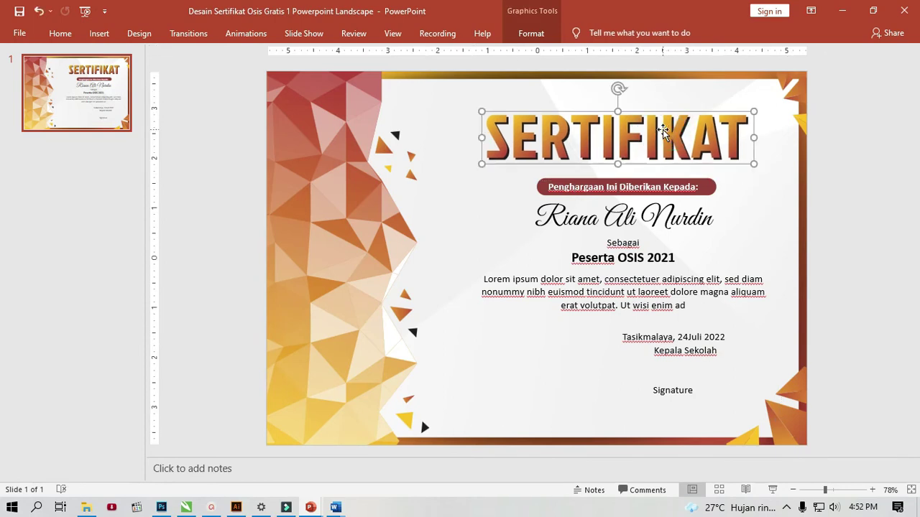
key("ctrl+z")
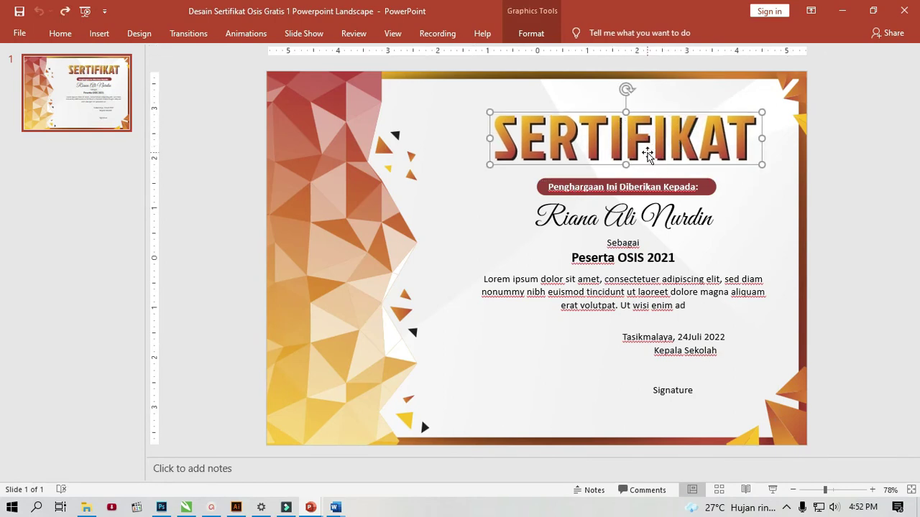
scroll(649, 153, "up", 3)
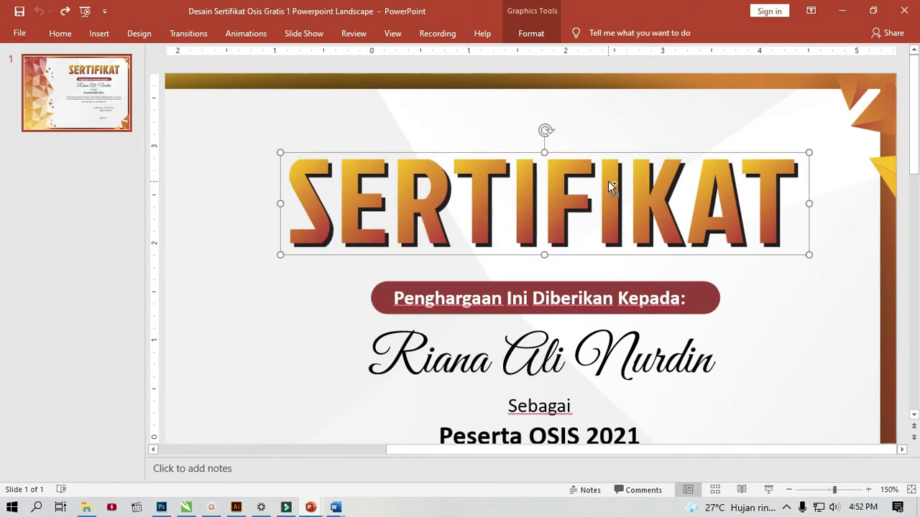
scroll(608, 181, "up", 4)
scroll(557, 185, "down", 5)
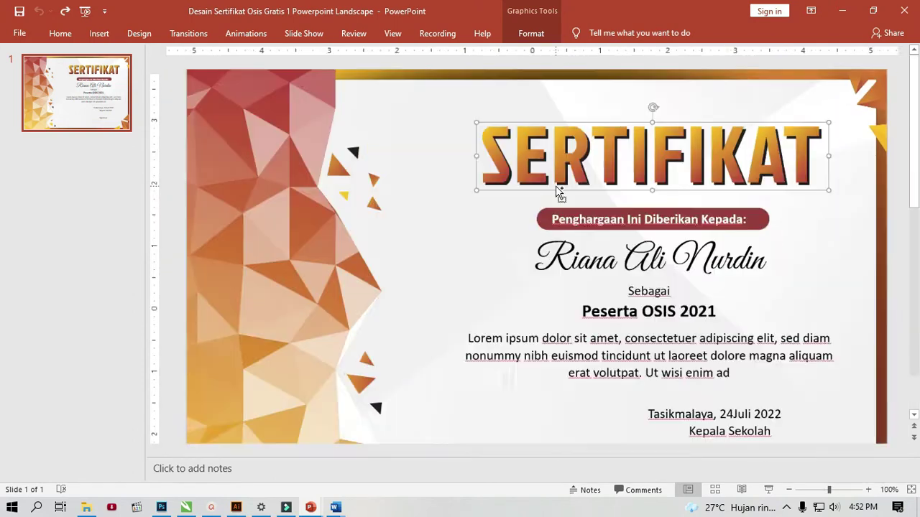
scroll(556, 185, "up", 2)
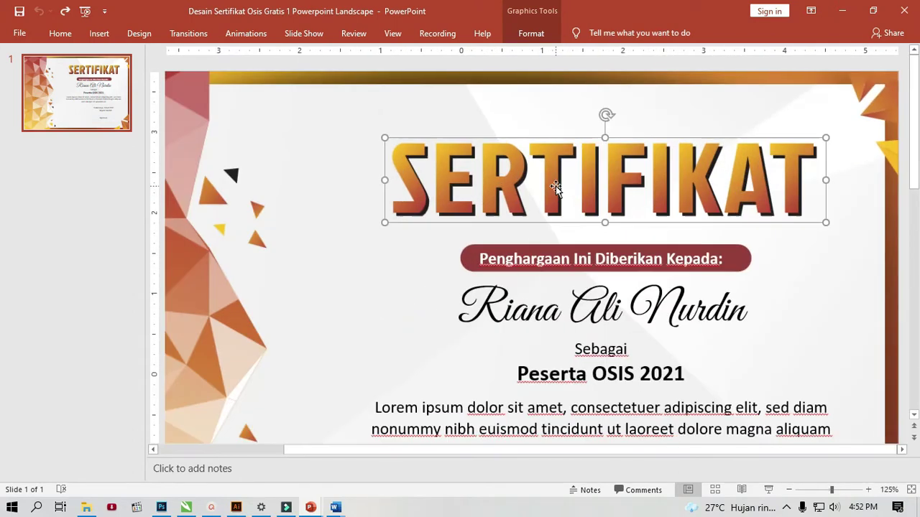
left_click(600, 243)
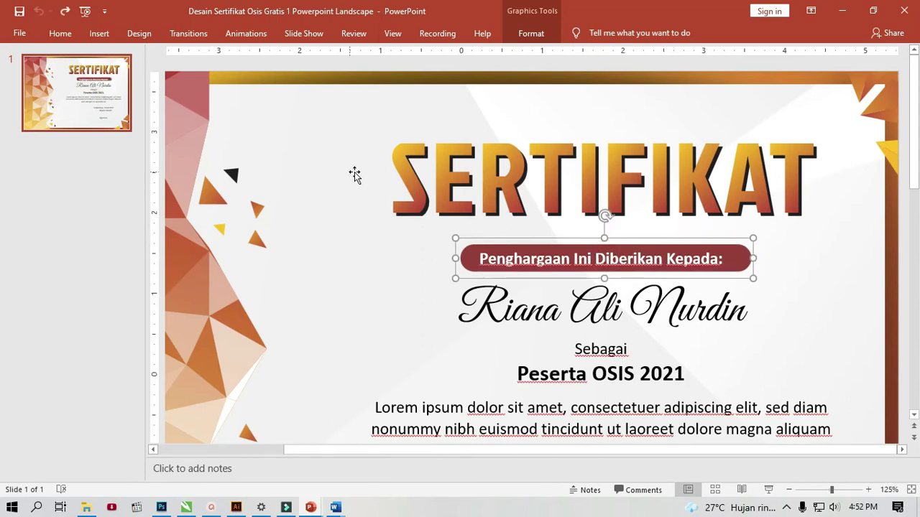
scroll(363, 174, "down", 1)
scroll(386, 178, "down", 5)
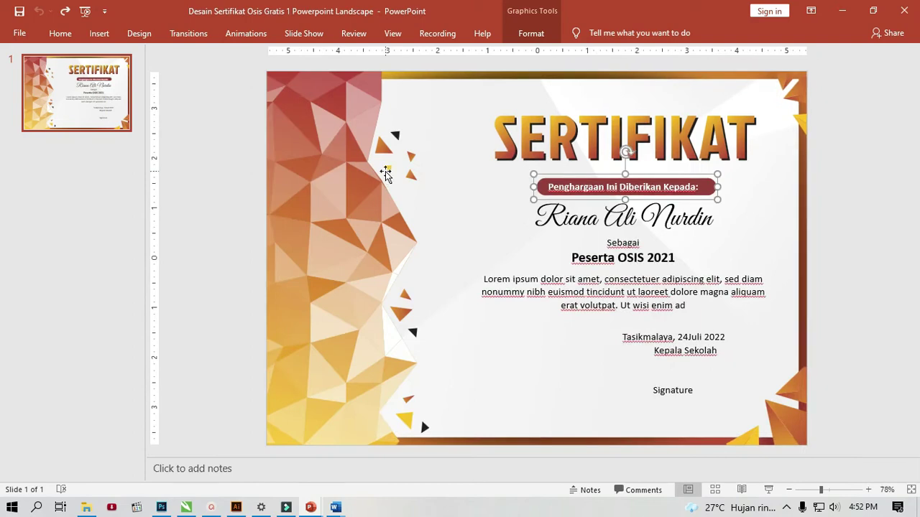
Close the Format Background and Selection panes on the landscape certificate
key("alt+Tab")
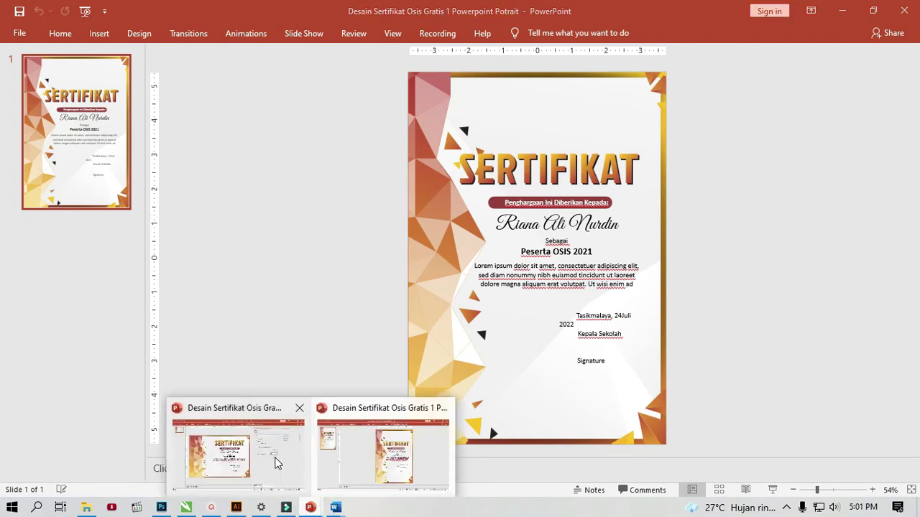
mouse_move(309, 507)
left_click(275, 460)
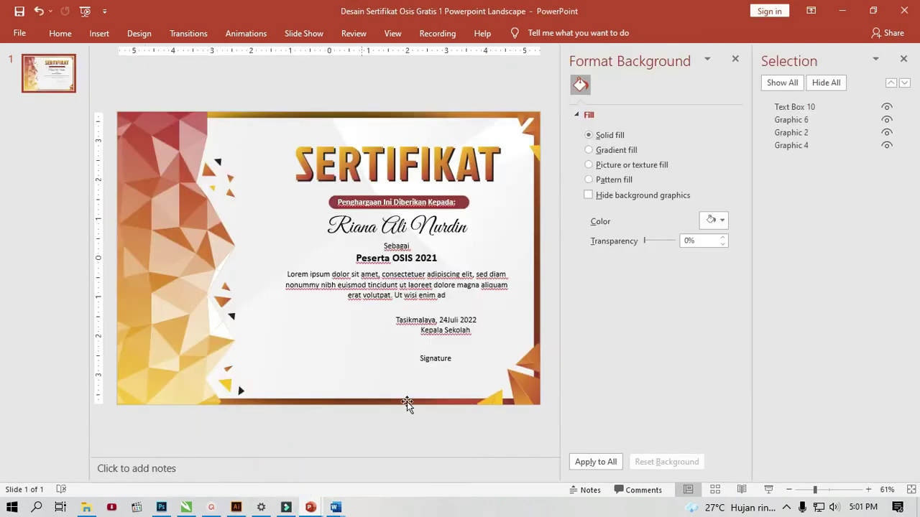
left_click(735, 59)
left_click(903, 59)
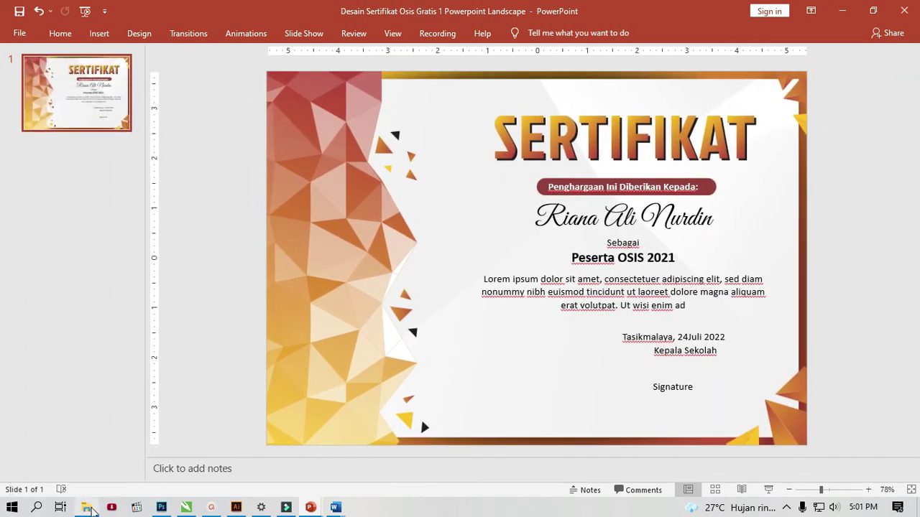
left_click(99, 34)
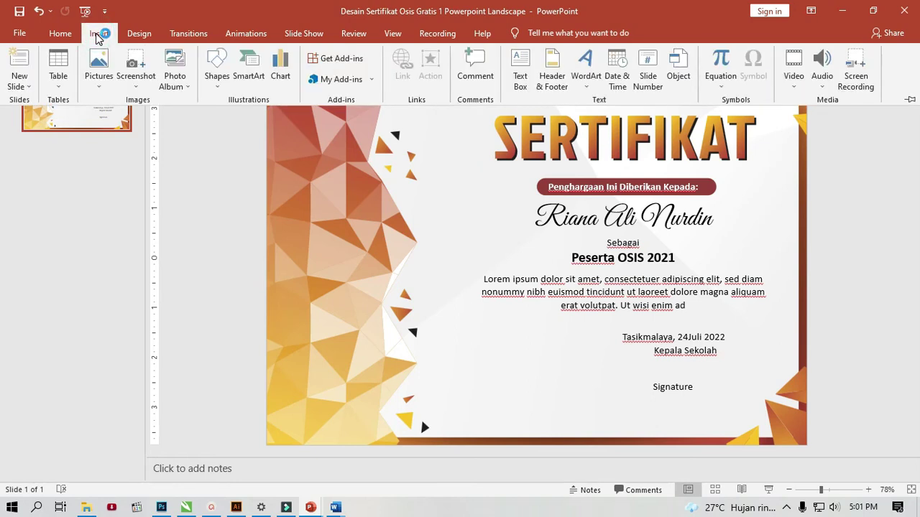
Draw a tall rectangle over the slide's right half, nudged up and slightly left
left_click(227, 92)
left_click(260, 114)
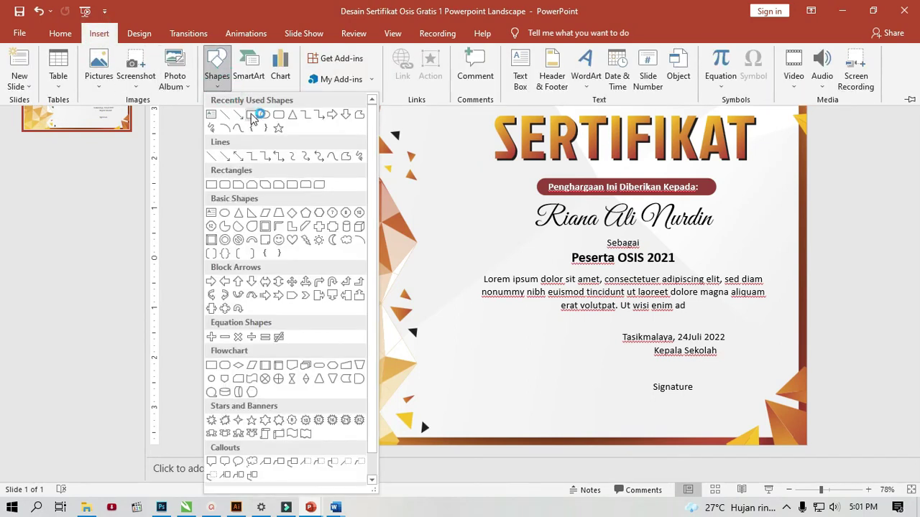
double_click(100, 34)
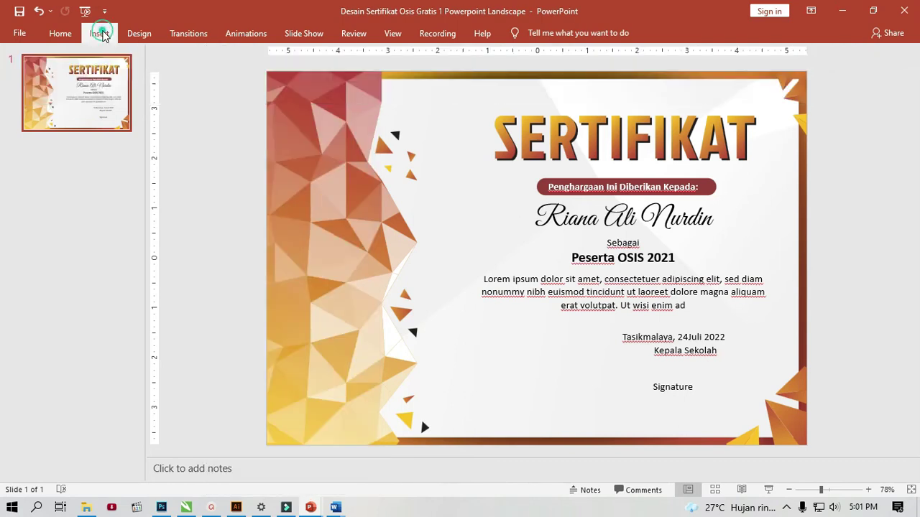
left_click(100, 34)
left_click(216, 72)
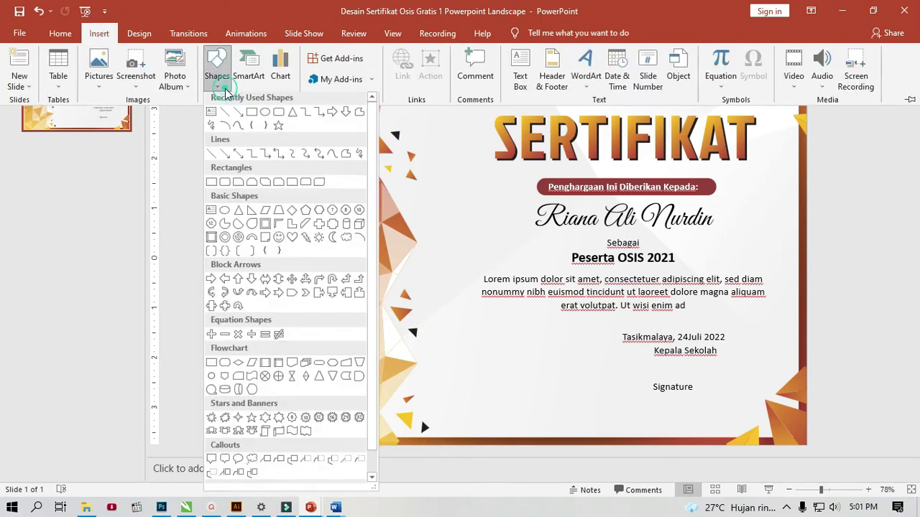
left_click(252, 114)
mouse_move(474, 113)
left_mouse_down()
mouse_move(726, 383)
mouse_move(717, 426)
left_mouse_up()
left_click_drag(620, 251, 626, 240)
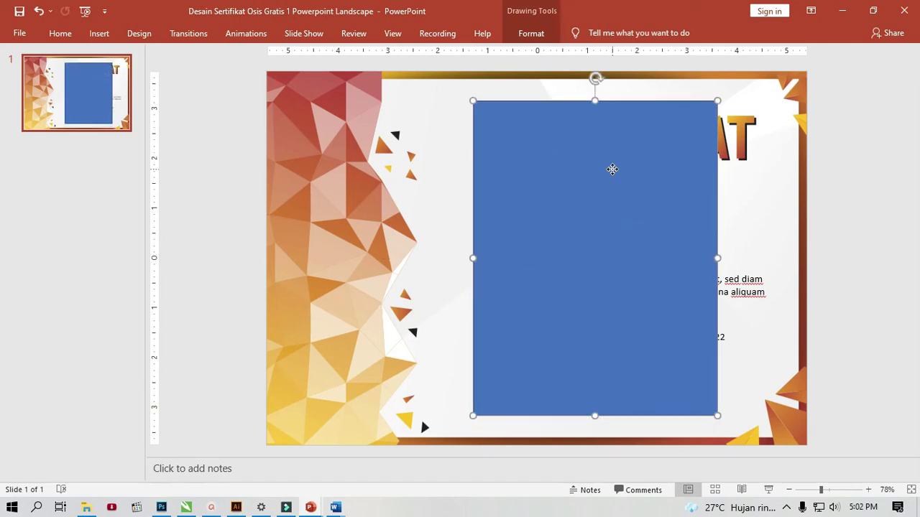
left_click_drag(611, 169, 602, 169)
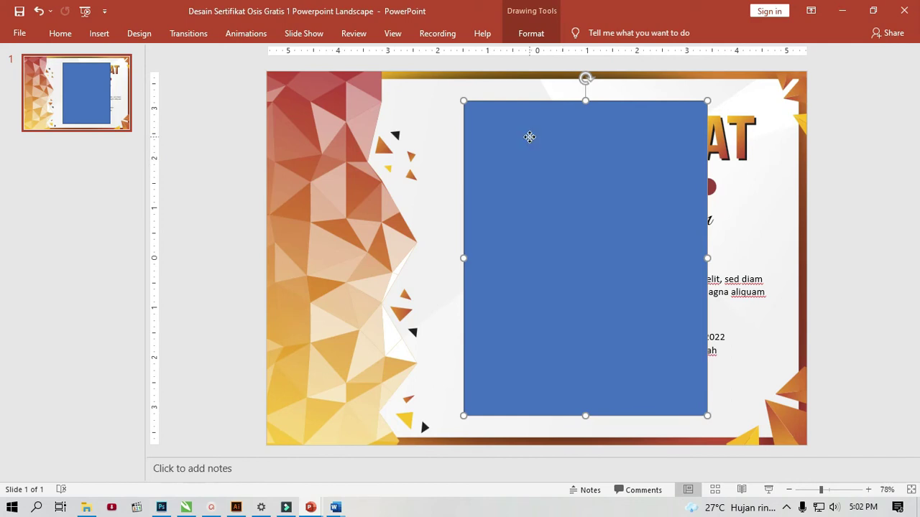
right_click(529, 137)
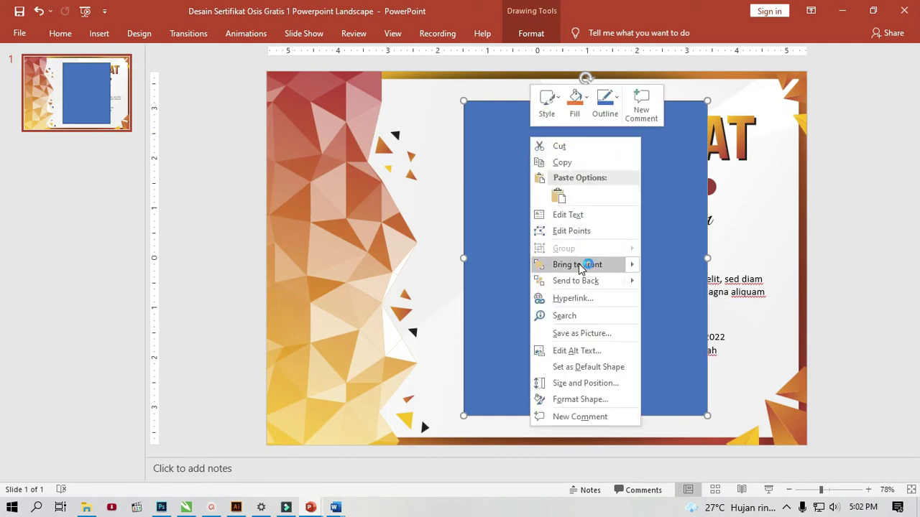
Fill the rectangle with the Logo Osis picture from a file, working offline
left_click(499, 165)
right_click(502, 167)
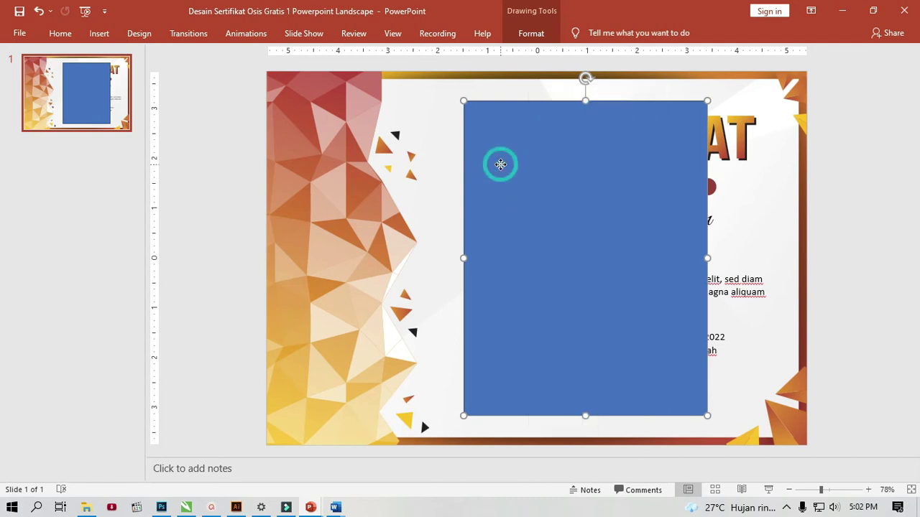
left_click(548, 128)
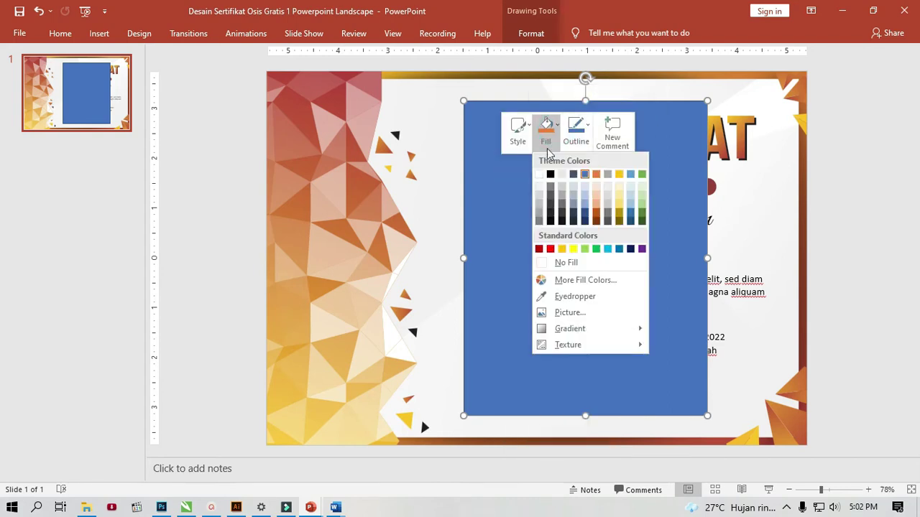
left_click(585, 311)
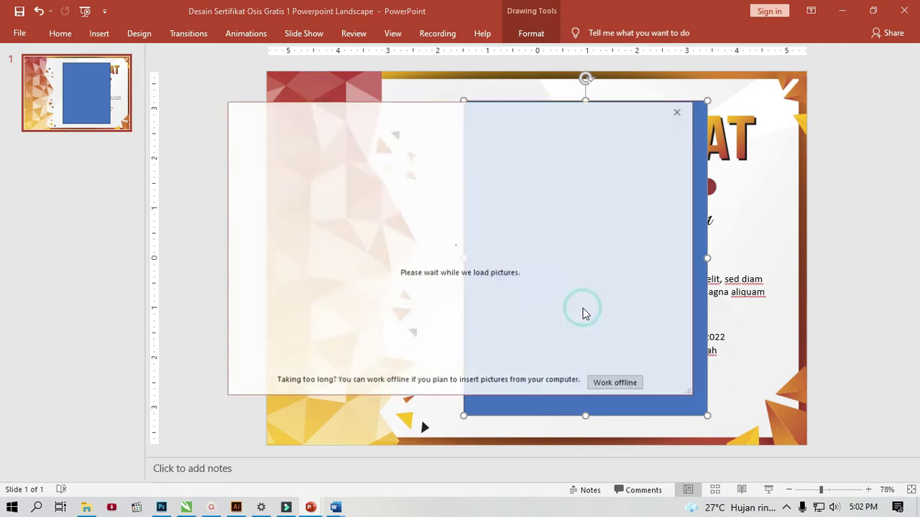
left_click(610, 383)
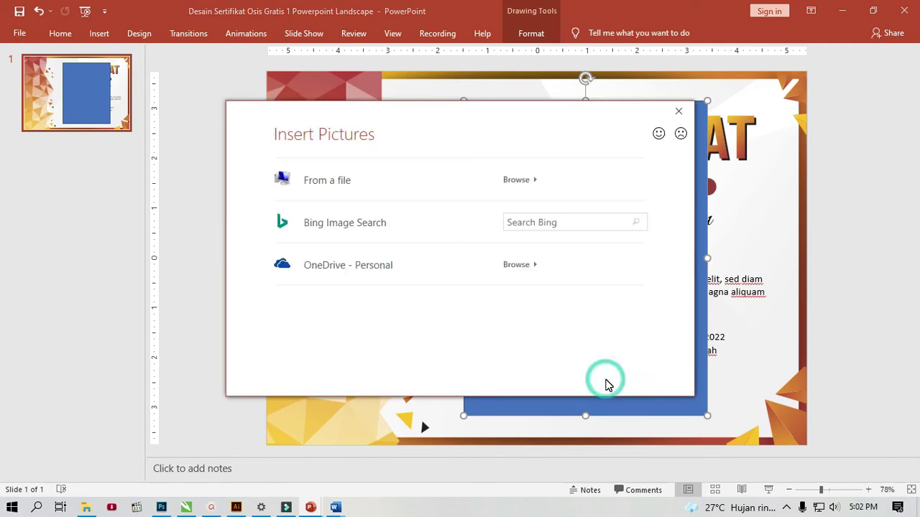
left_click(512, 181)
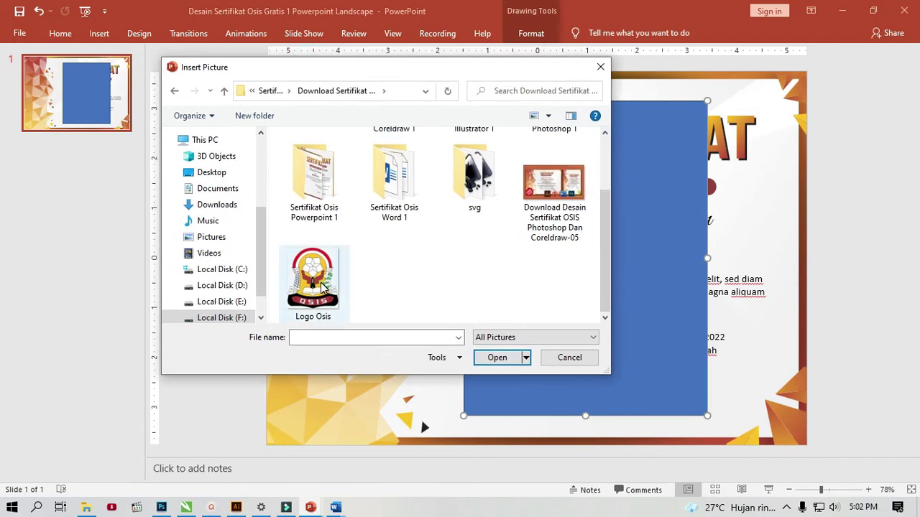
left_click(327, 287)
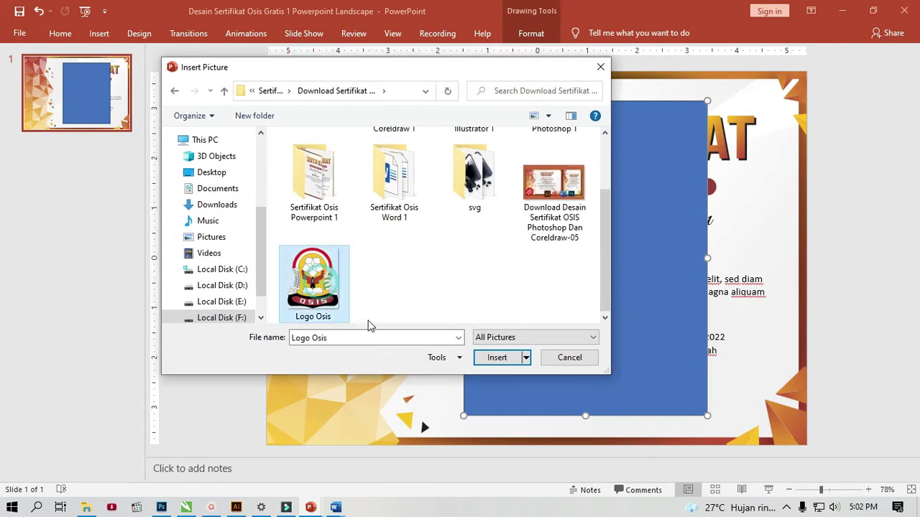
left_click(497, 357)
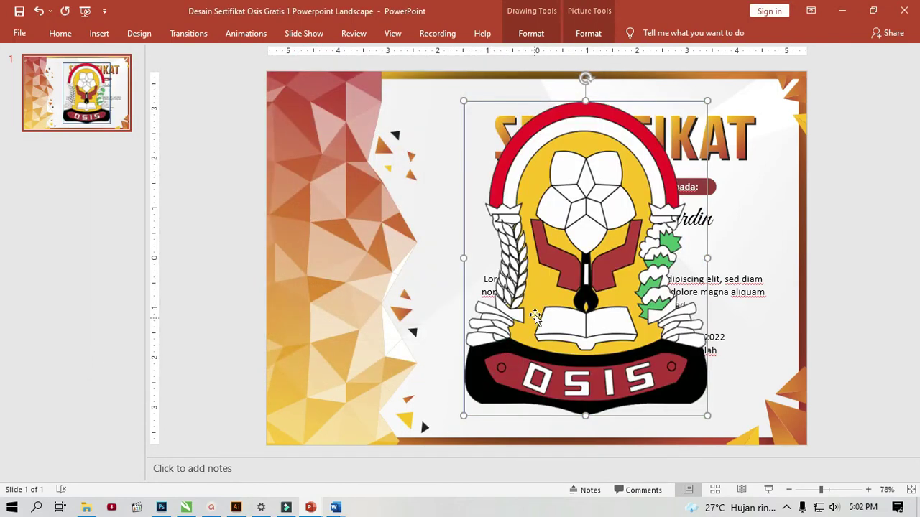
left_click(850, 169)
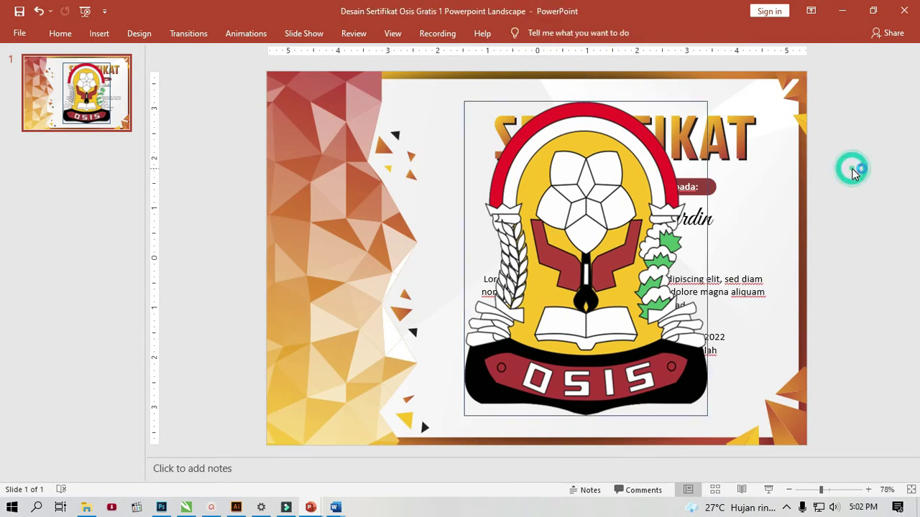
left_click(697, 353)
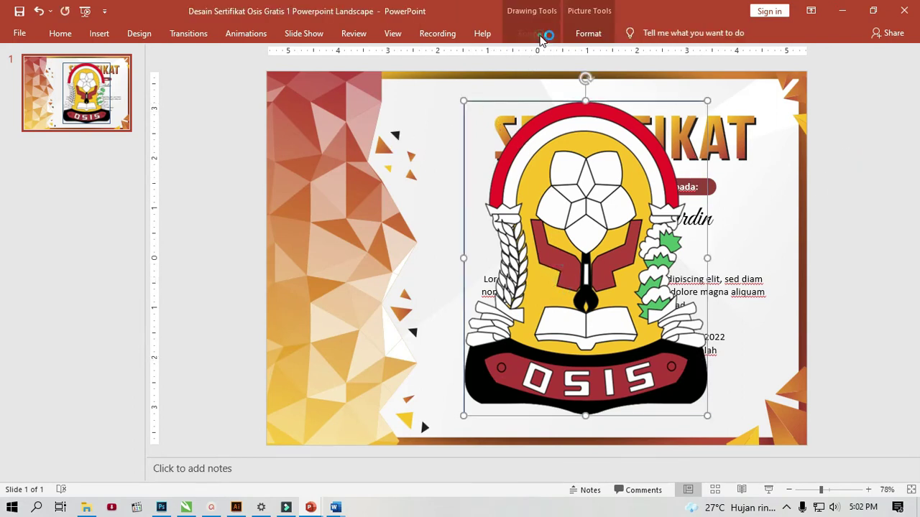
Set the logo-filled rectangle's Shape Outline to No Outline
left_click(539, 34)
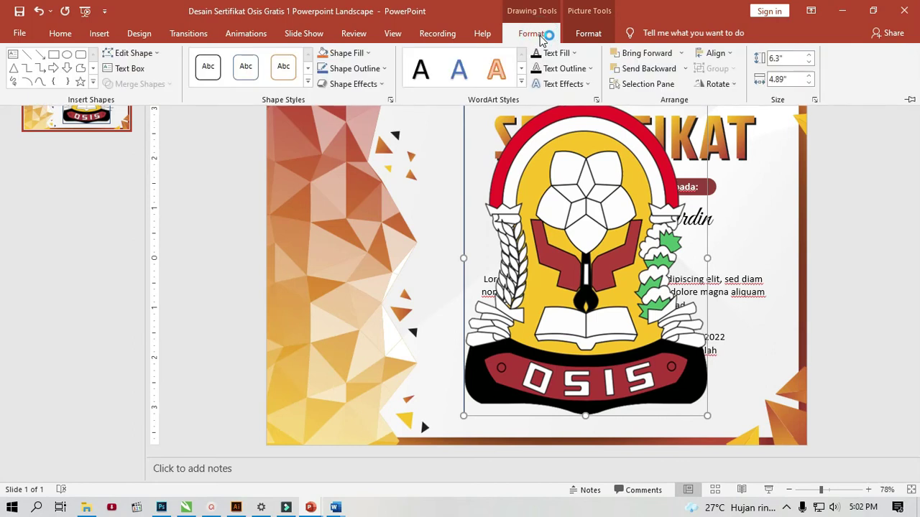
left_click(357, 69)
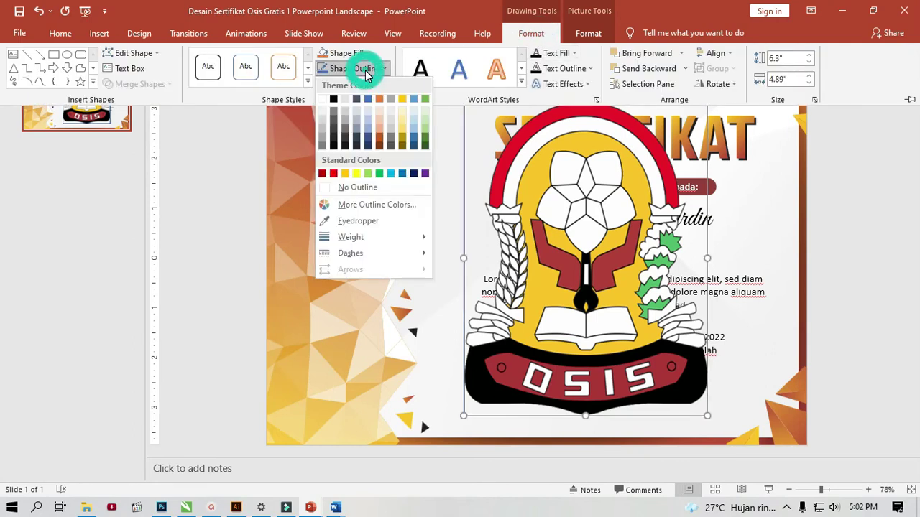
left_click(377, 189)
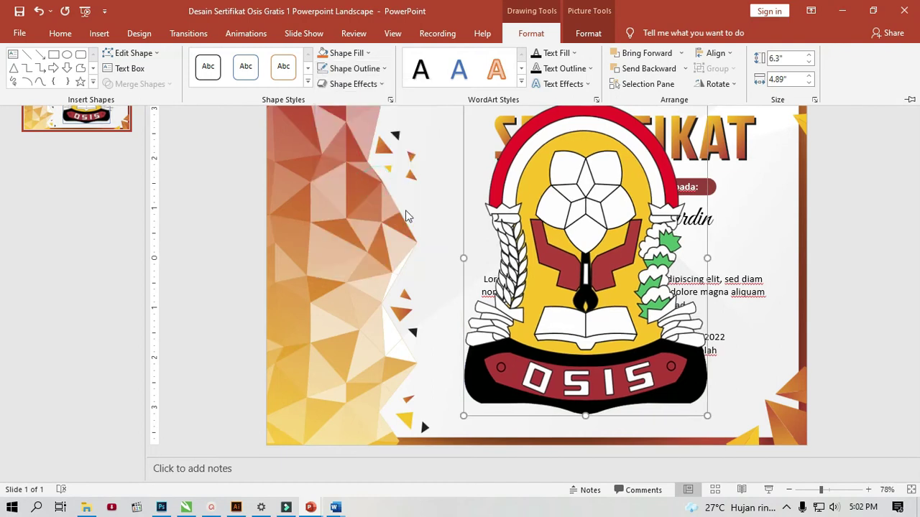
left_click(568, 241)
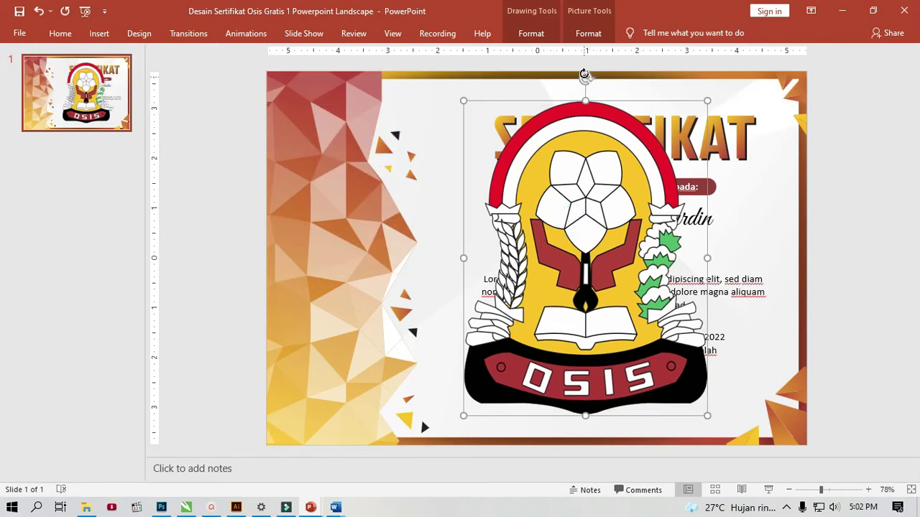
Open the Format Picture pane via Shape Effects > 3-D Rotation Options
left_click(532, 33)
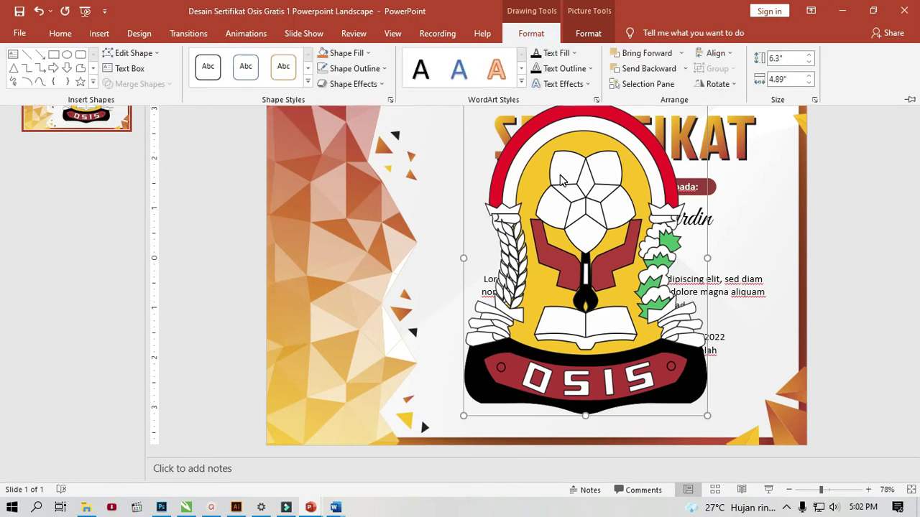
left_click(560, 178)
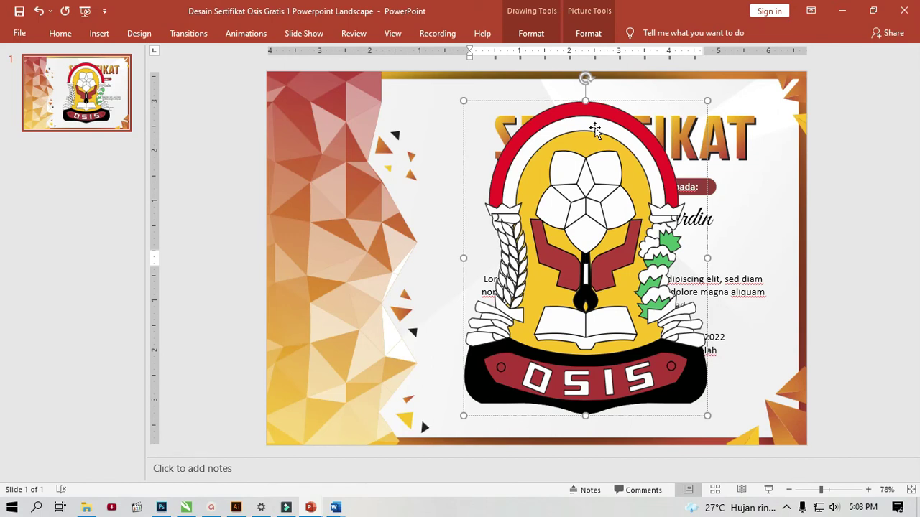
left_click(537, 33)
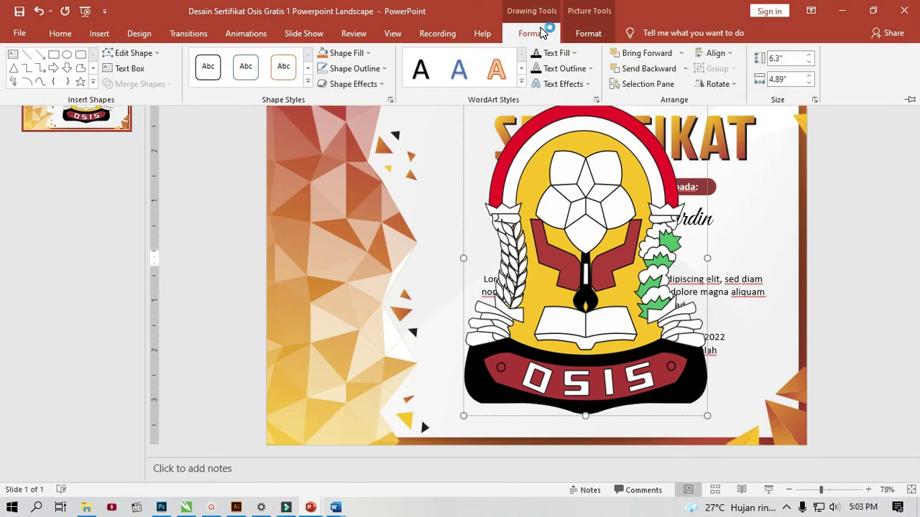
left_click(374, 85)
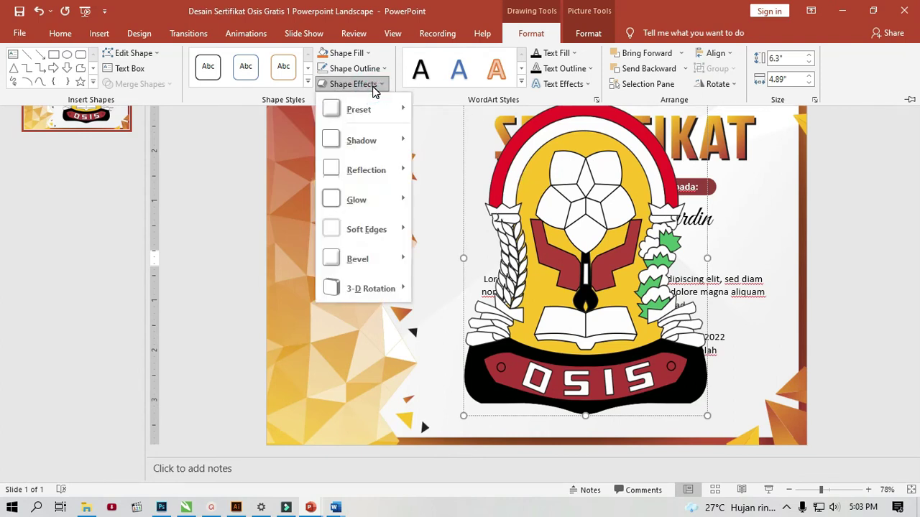
mouse_move(370, 288)
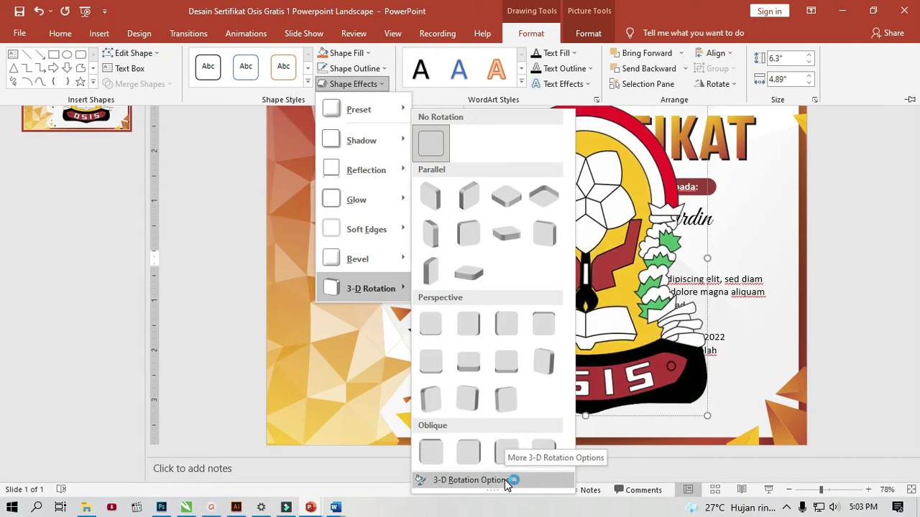
left_click(506, 480)
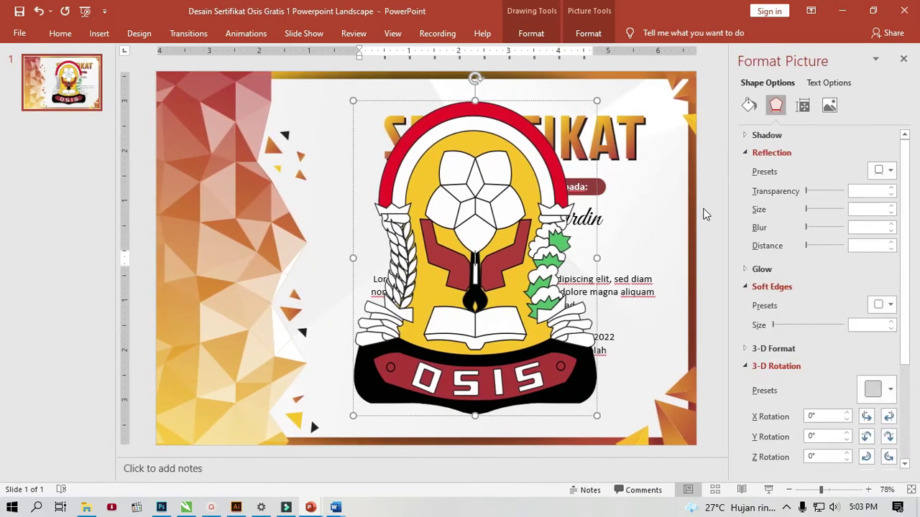
Set the OSIS logo fill to 84% transparency, nudge it right, and show the Selection Pane
left_click(748, 106)
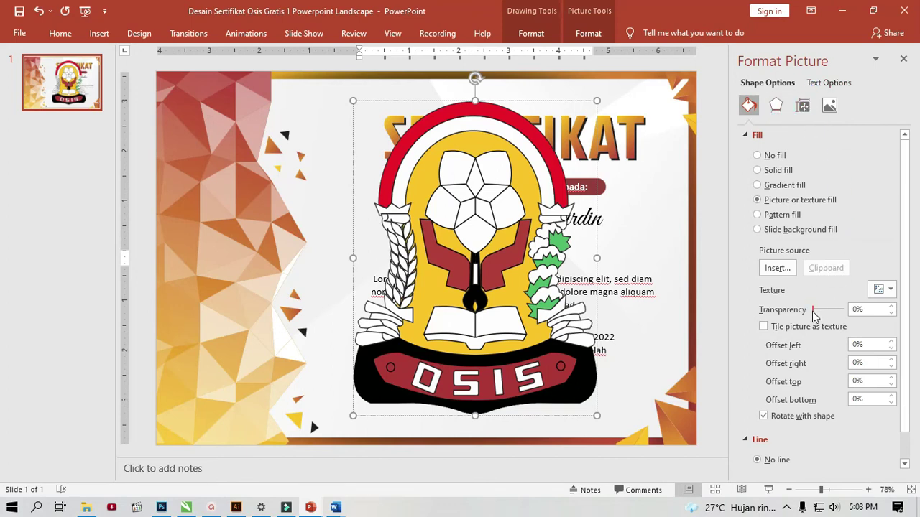
left_click_drag(813, 311, 838, 310)
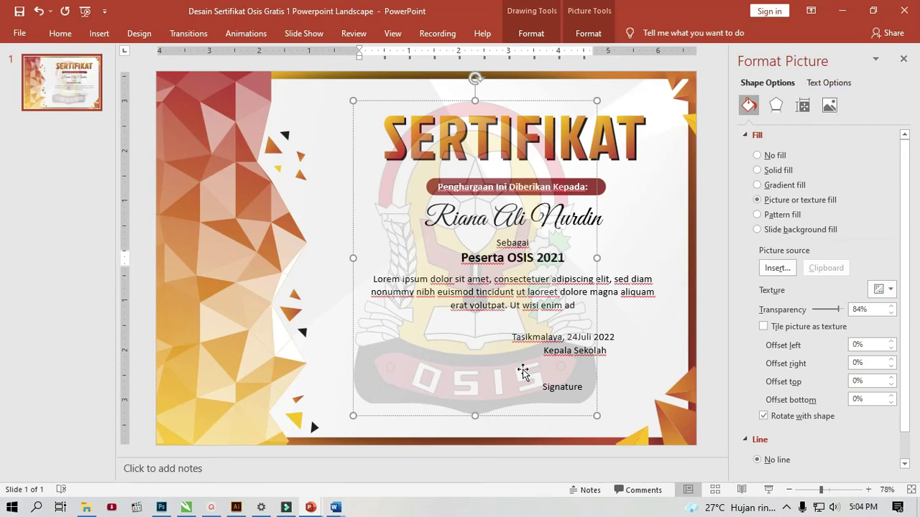
left_click_drag(445, 355, 472, 361)
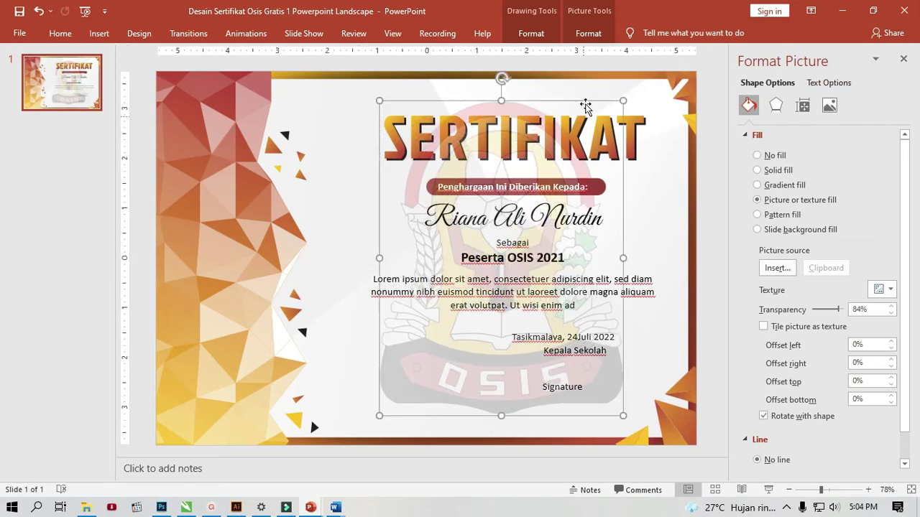
left_click(538, 32)
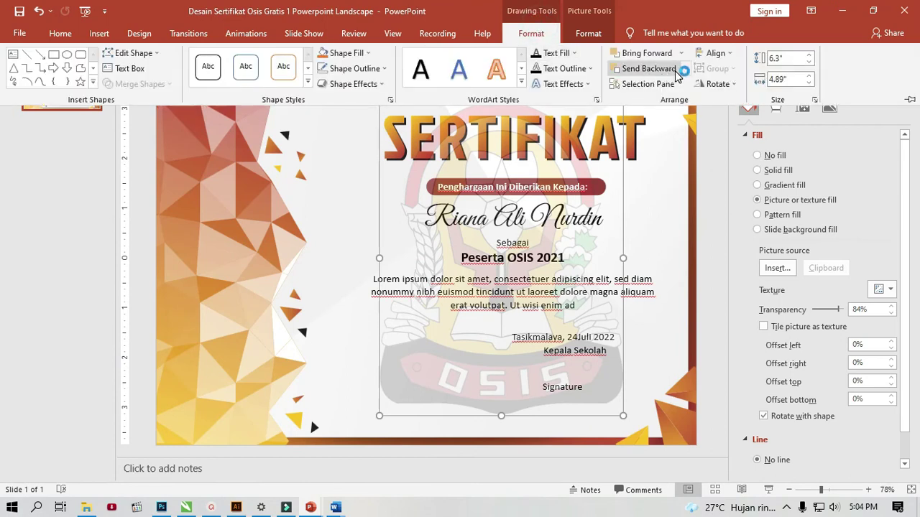
left_click(654, 88)
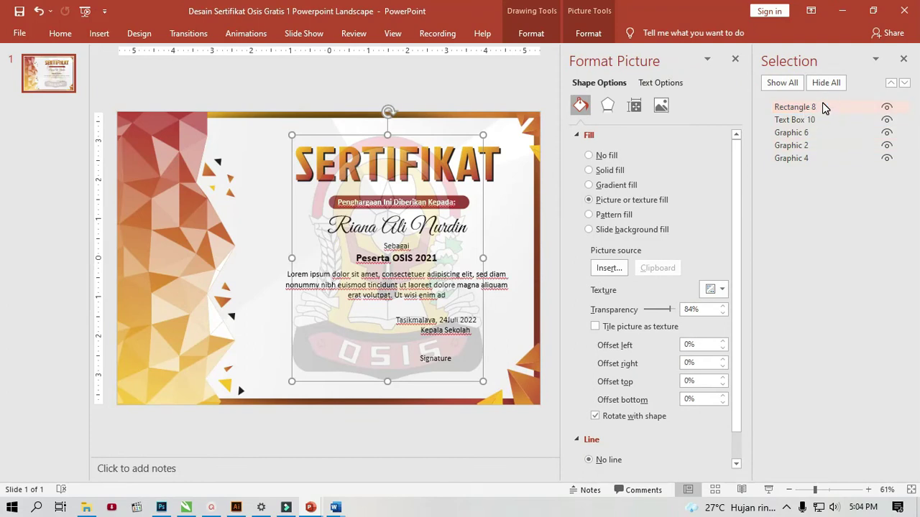
Move Rectangle 8 below Graphic 2 and raise its transparency to 90%
left_click_drag(824, 106, 825, 151)
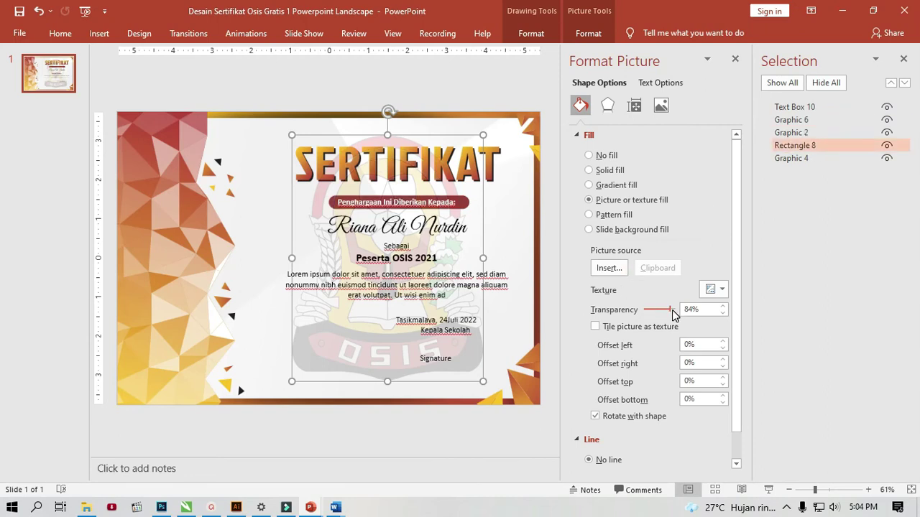
left_click_drag(671, 310, 674, 310)
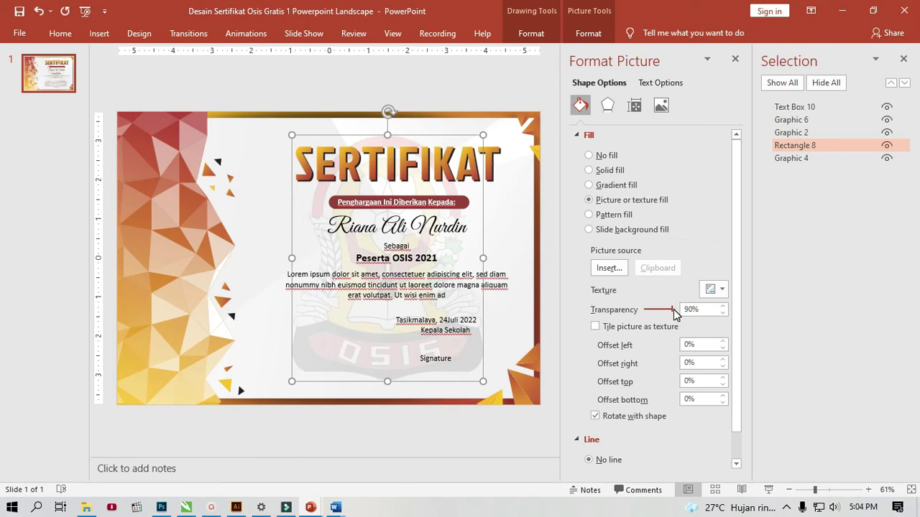
left_click(461, 108)
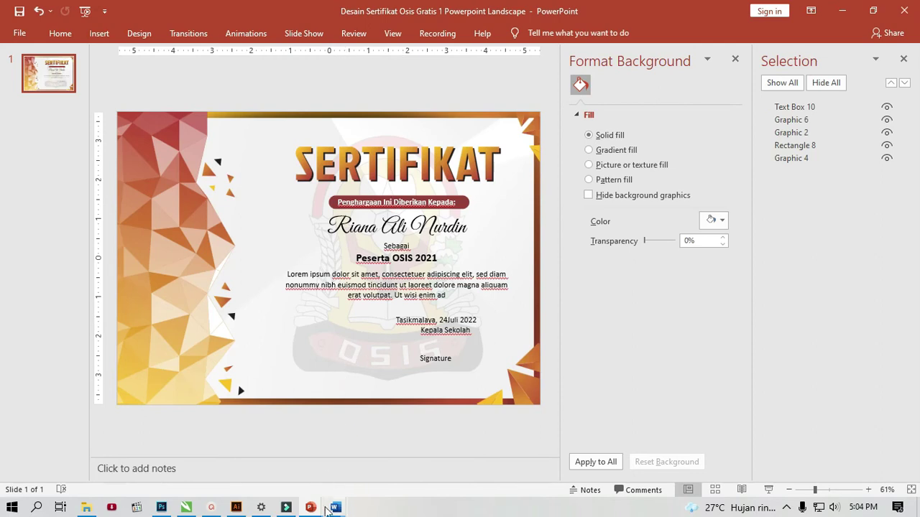
mouse_move(334, 508)
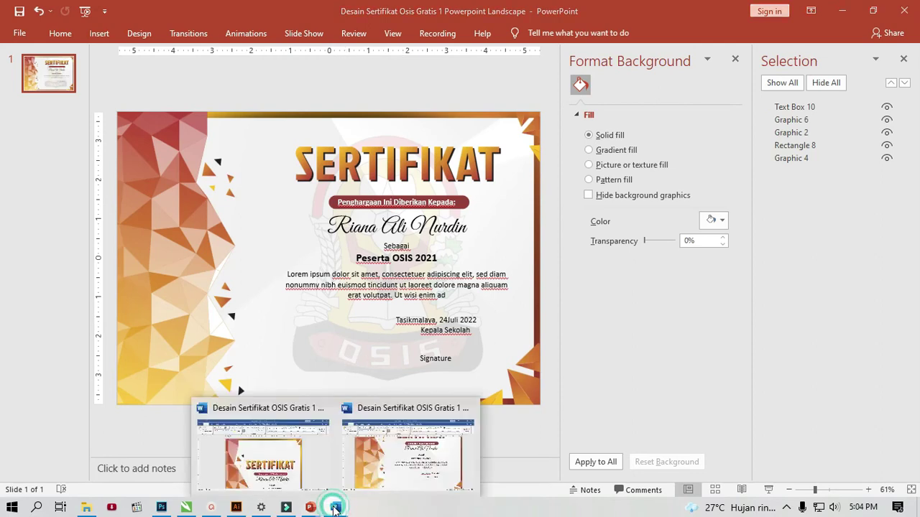
Switch to the landscape Word certificate and select its text box contents down to Kepala Sekolah
left_click(404, 459)
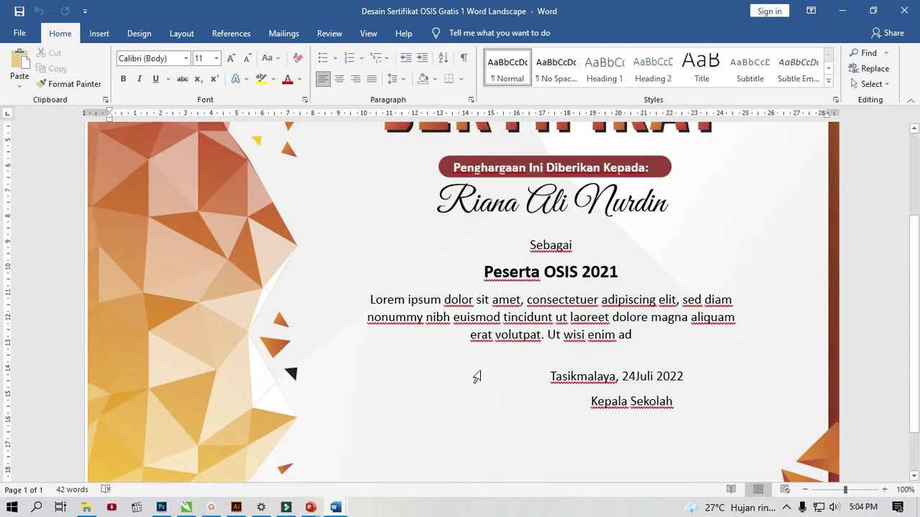
left_click(508, 335)
scroll(460, 288, "up", 3)
scroll(478, 265, "up", 2)
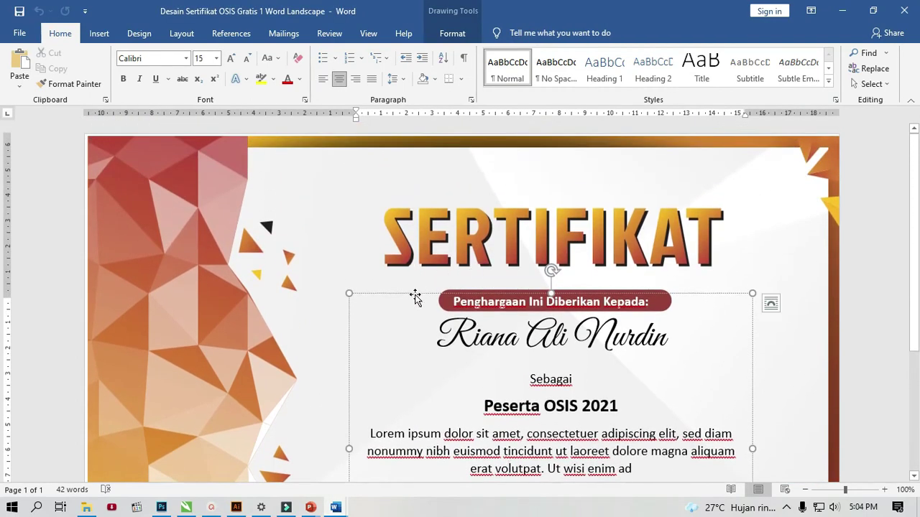
scroll(431, 294, "down", 2)
left_click(474, 281)
left_click_drag(474, 280, 672, 470)
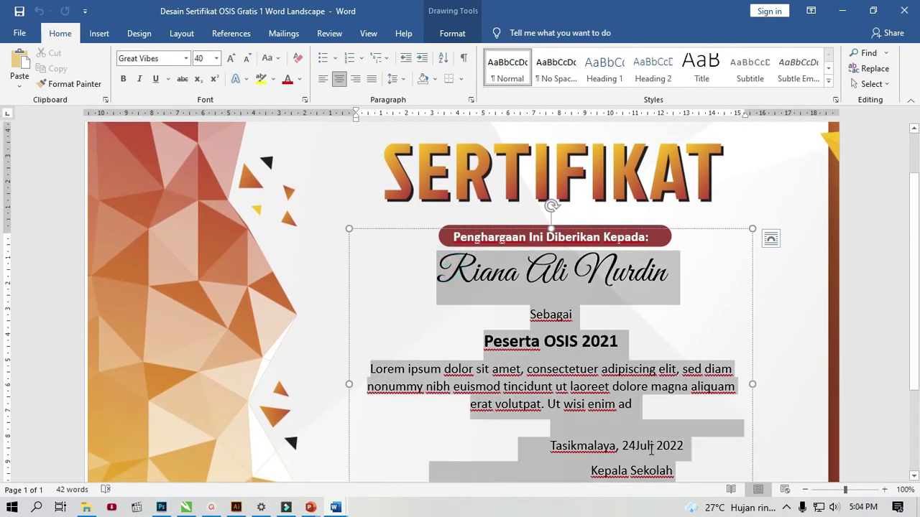
scroll(614, 374, "down", 3)
scroll(609, 362, "up", 2)
scroll(609, 363, "up", 1)
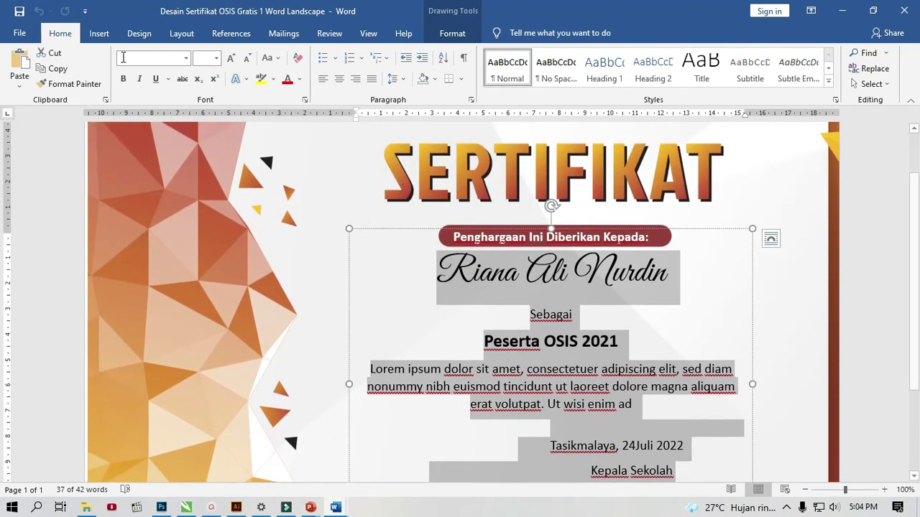
left_click(108, 32)
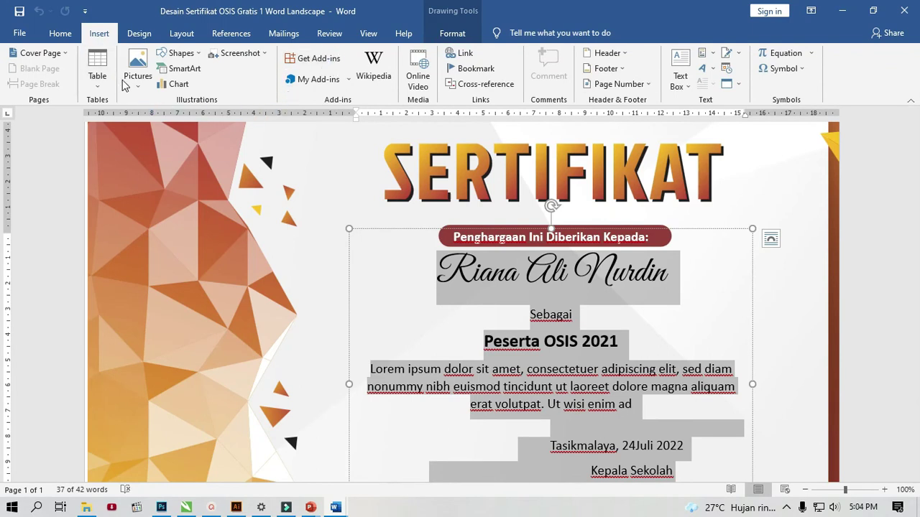
Draw a rectangle over the certificate text area
left_click(180, 54)
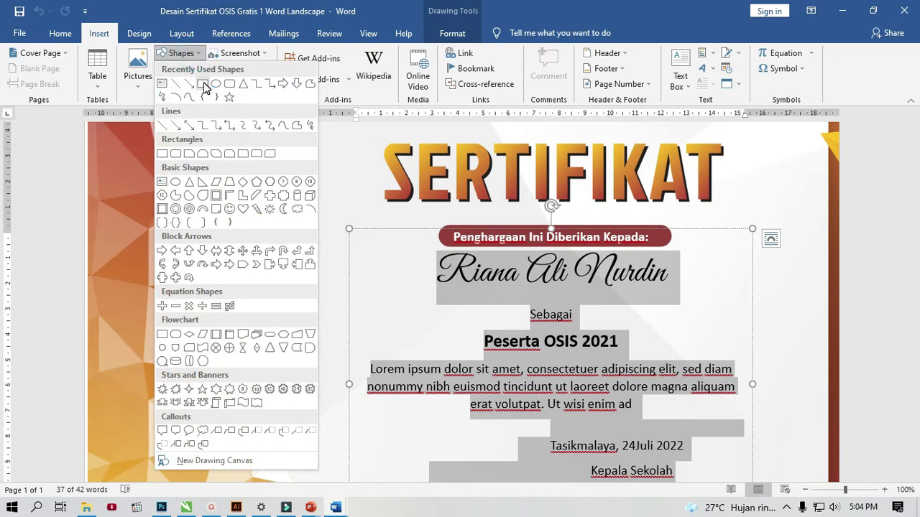
left_click(203, 85)
mouse_move(349, 164)
left_mouse_down()
mouse_move(657, 460)
mouse_move(639, 467)
left_mouse_up()
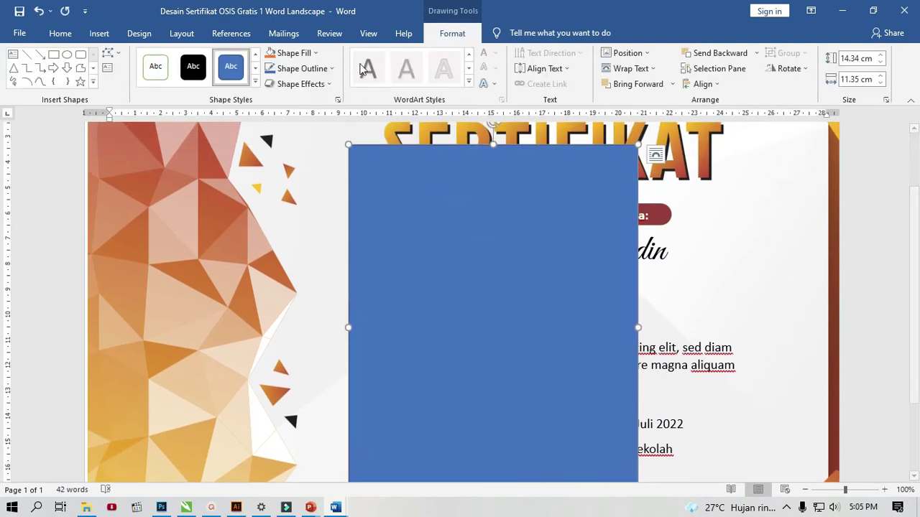
Fill the rectangle with the Logo Osis picture from the certificate download folder
left_click(303, 56)
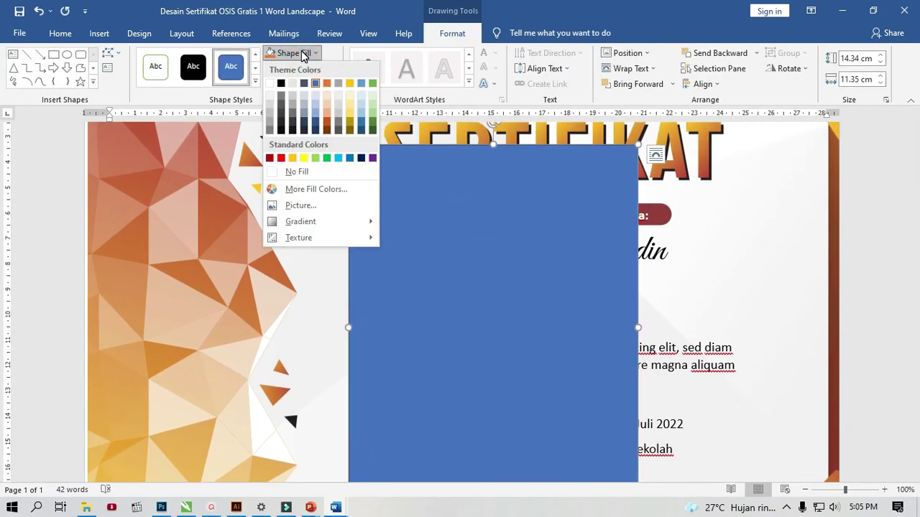
left_click(319, 208)
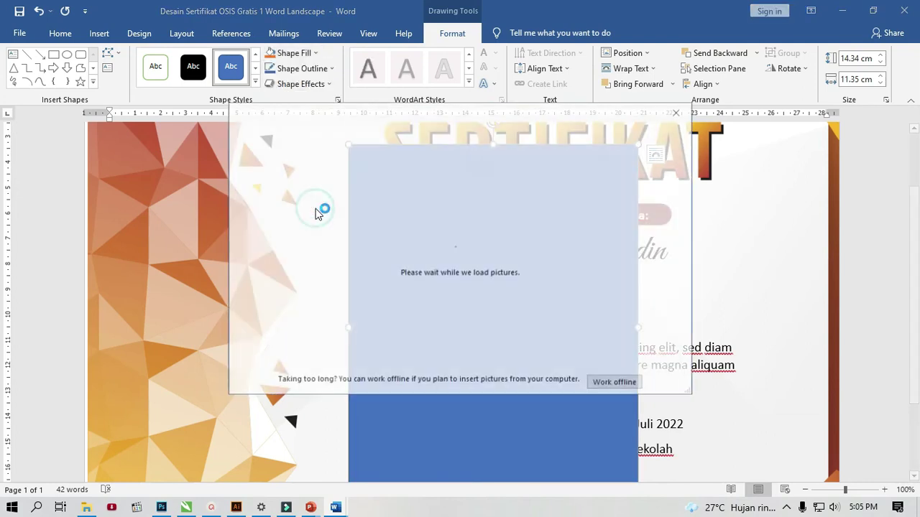
left_click(378, 188)
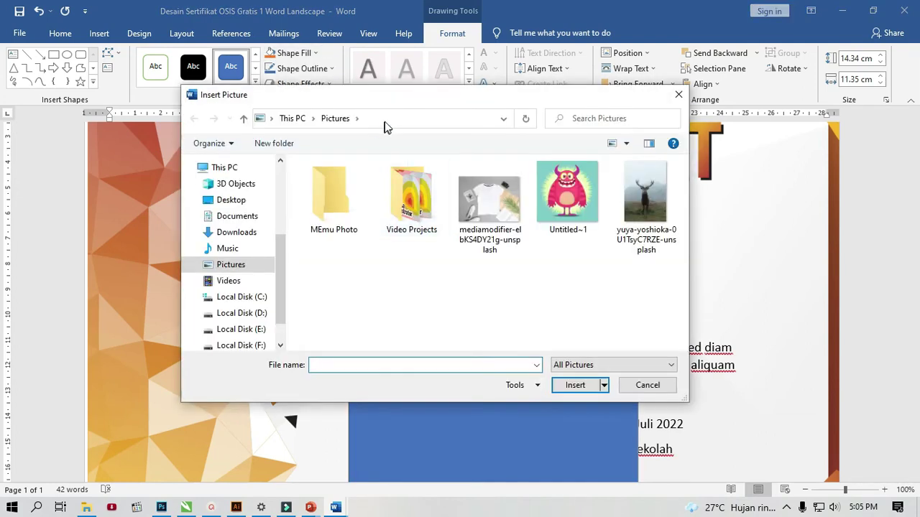
left_click(384, 120)
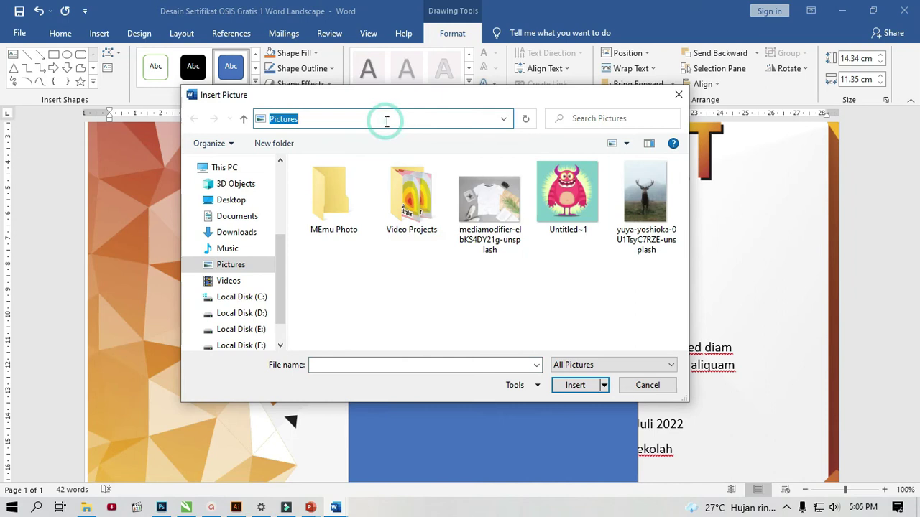
key("ctrl+v")
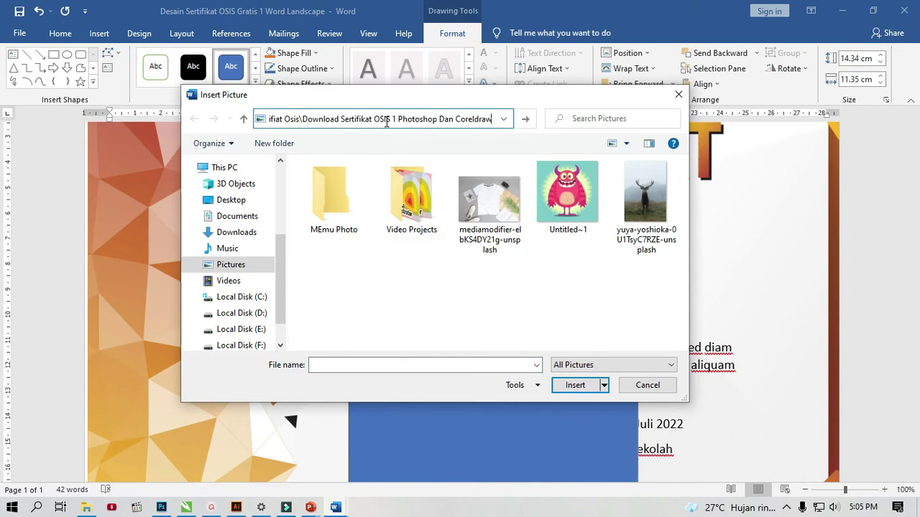
key("Return")
left_click_drag(530, 105, 515, 92)
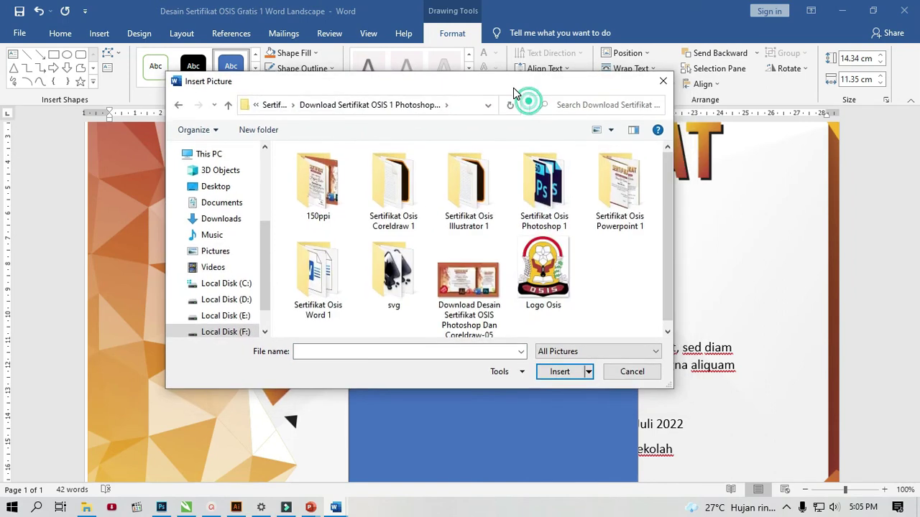
scroll(583, 229, "down", 1)
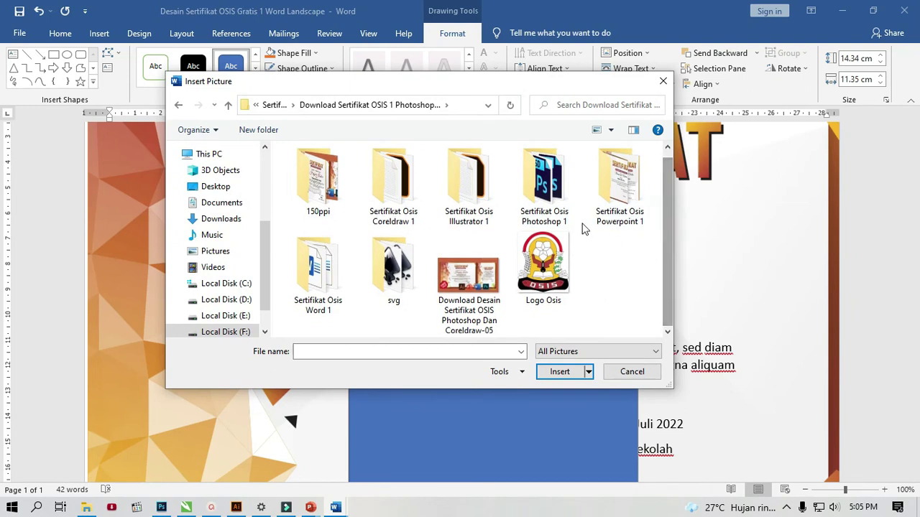
left_click(543, 267)
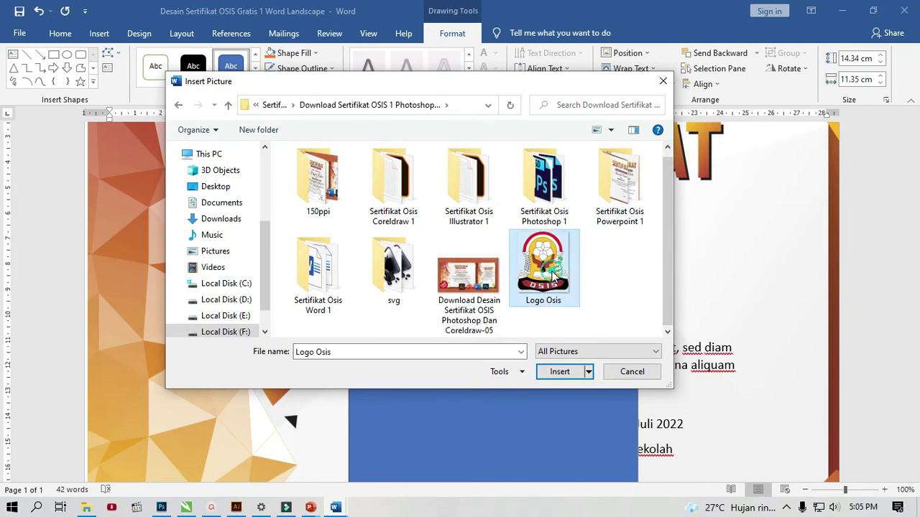
left_click(560, 371)
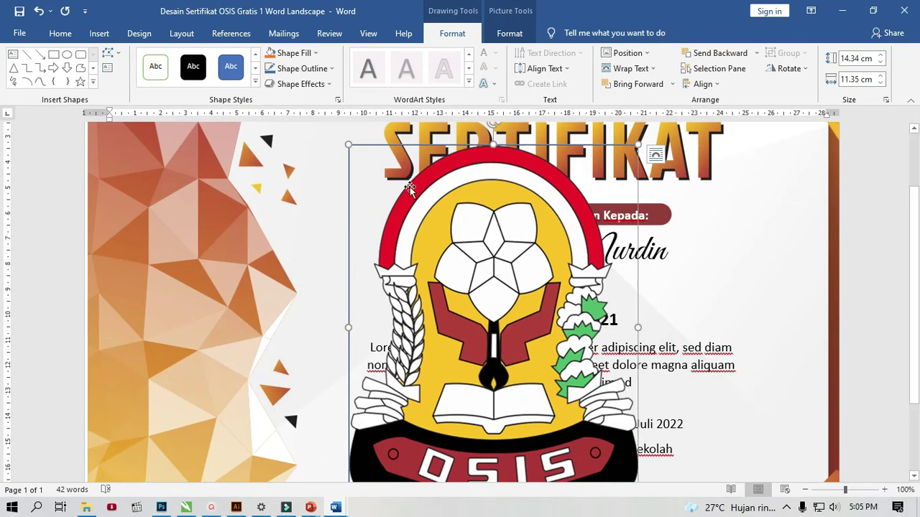
Remove the logo's outline and move it up and right over the certificate text
left_click(303, 70)
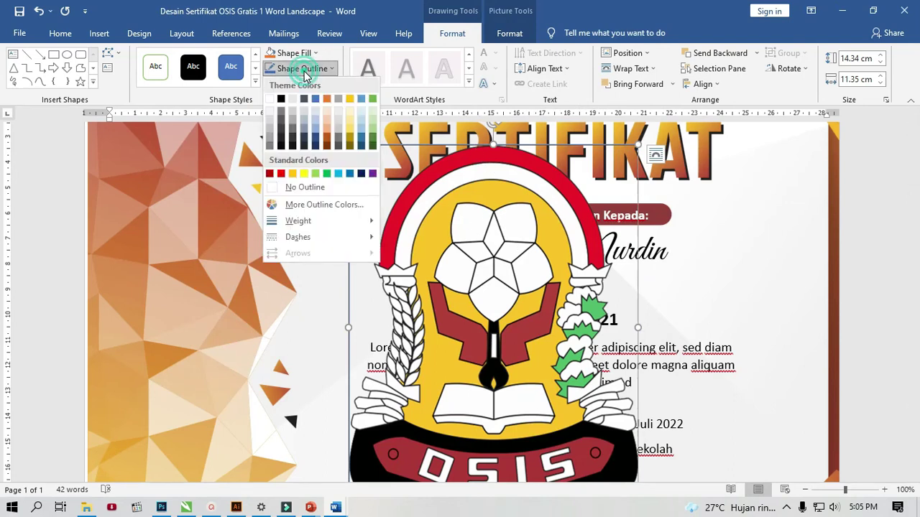
left_click(311, 187)
left_click_drag(491, 247, 541, 231)
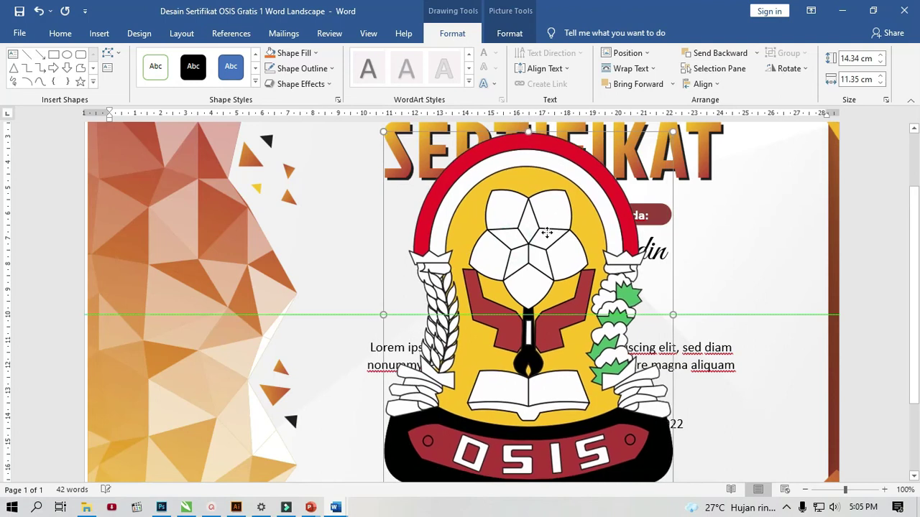
Set the logo's fill transparency to 76% in Format Picture
left_click(309, 85)
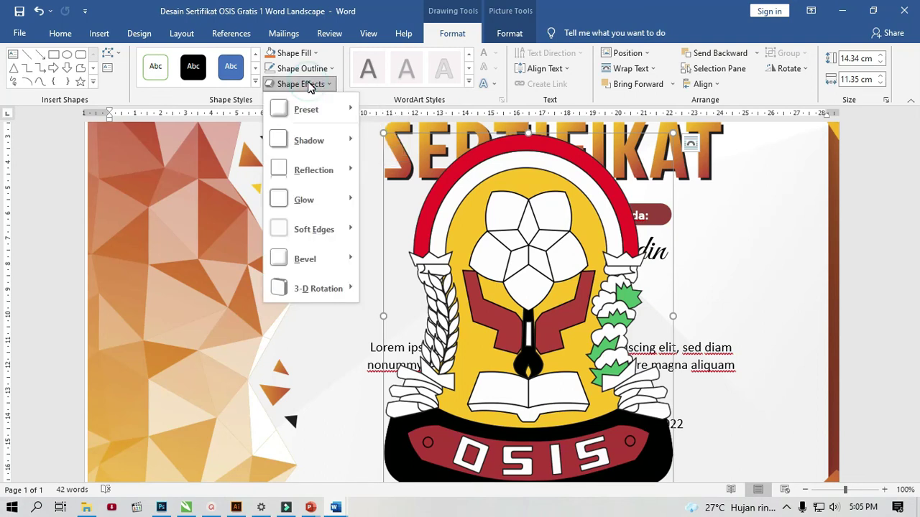
mouse_move(316, 288)
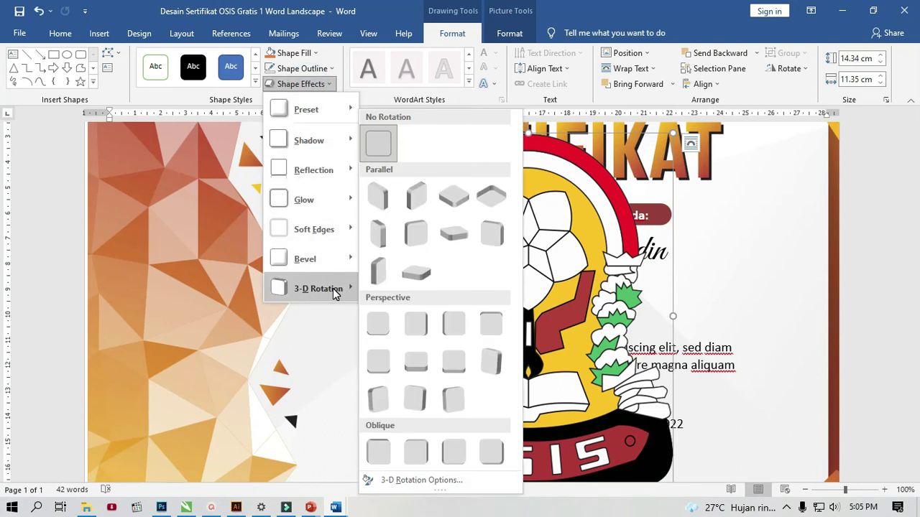
left_click(435, 481)
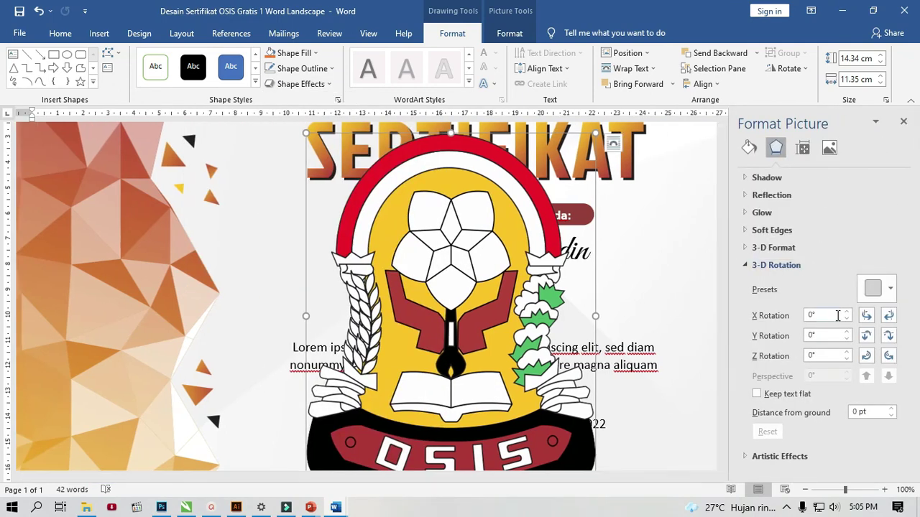
left_click(749, 147)
left_click(749, 180)
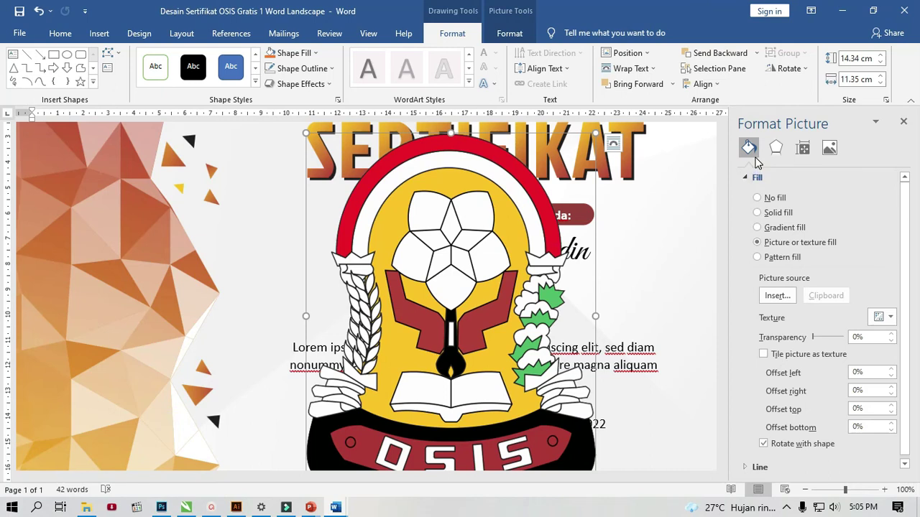
left_click_drag(814, 337, 837, 337)
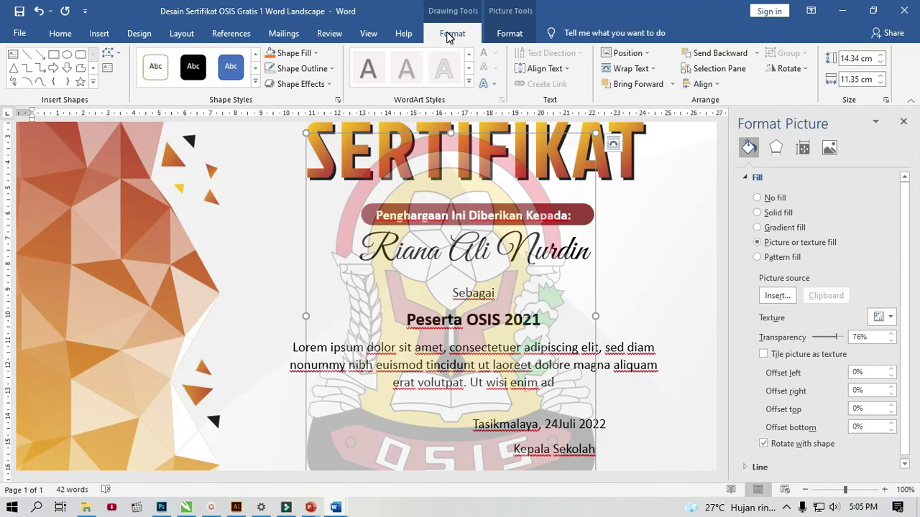
Stack Rectangle 2 below Graphic 6 and Graphic 2, and raise its transparency to 88%
left_click(715, 69)
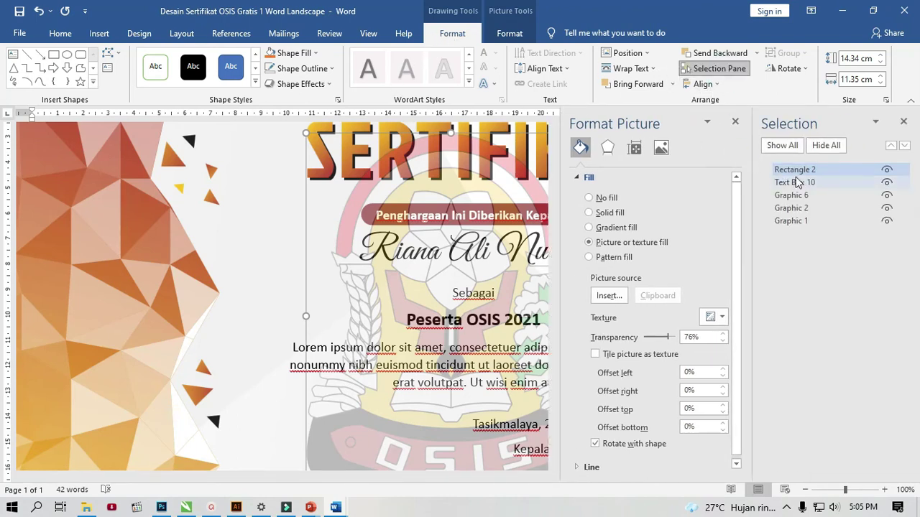
left_click_drag(803, 171, 812, 200)
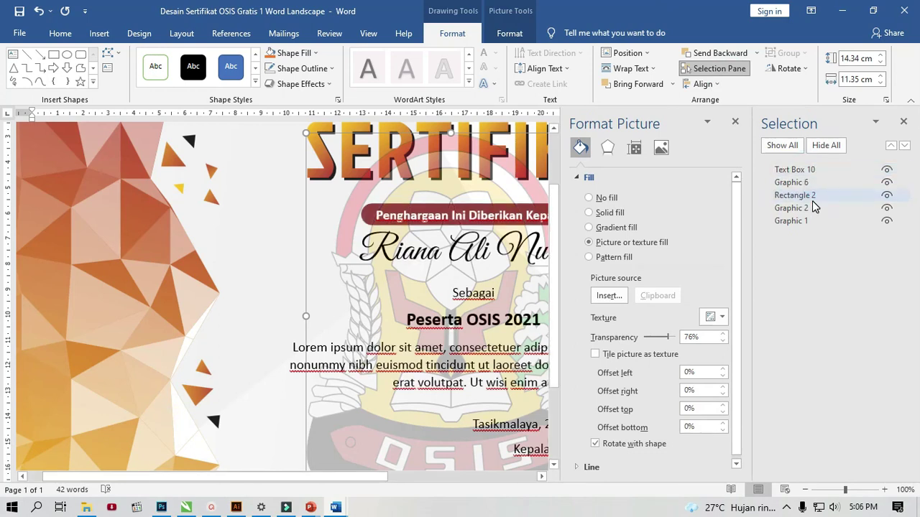
left_click(812, 201)
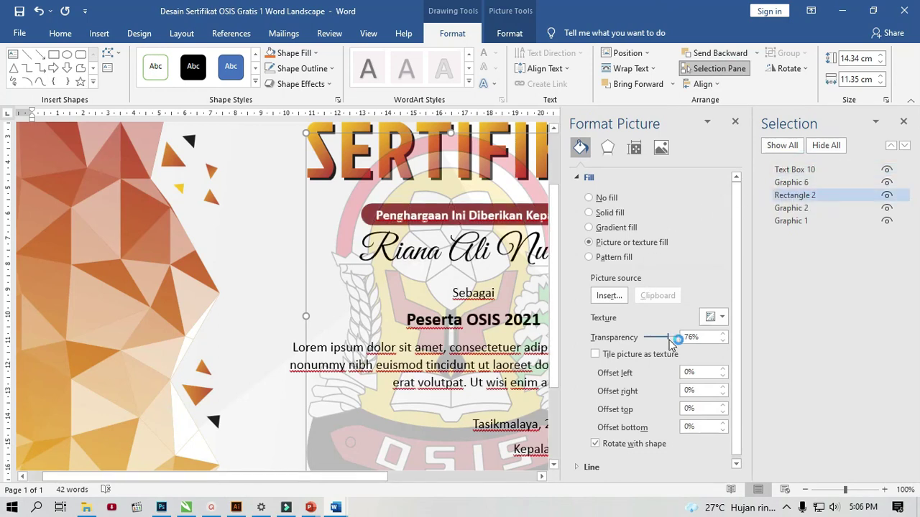
left_click_drag(670, 344, 671, 342)
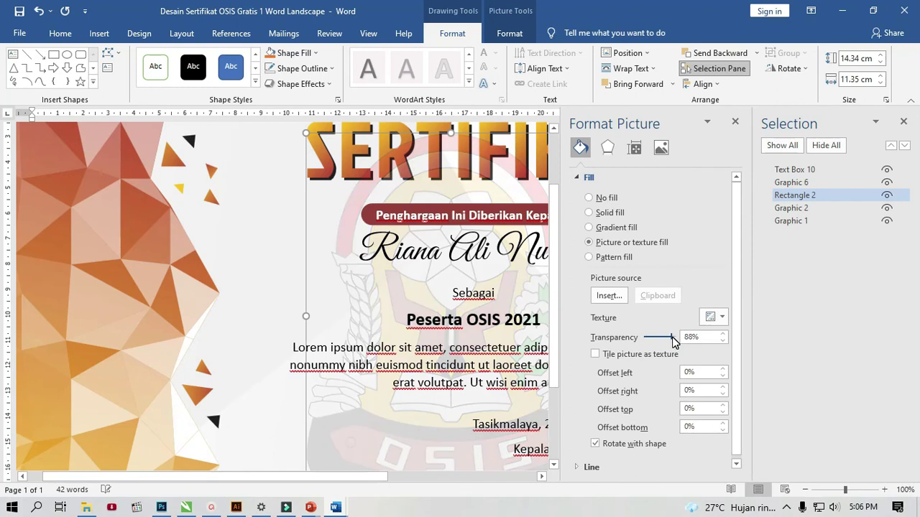
left_click_drag(820, 195, 823, 209)
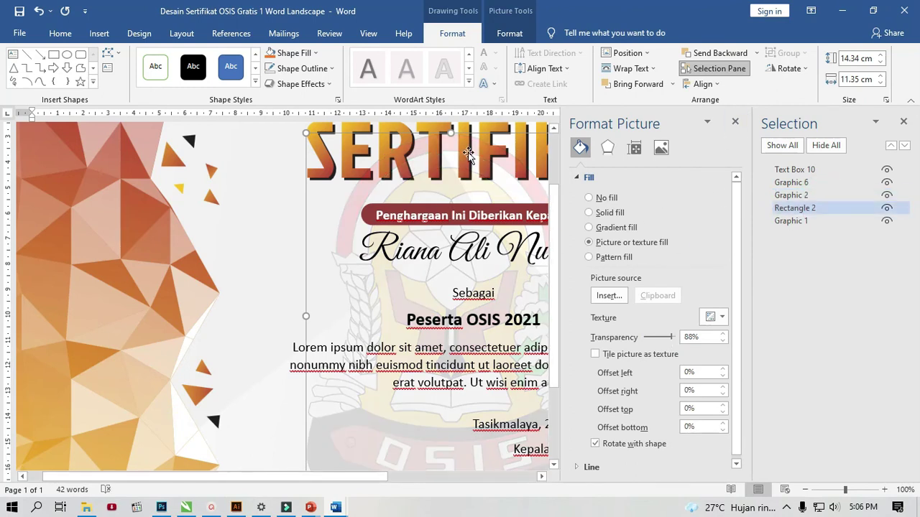
Nudge the faded logo slightly right under the title and deselect it
left_click(735, 122)
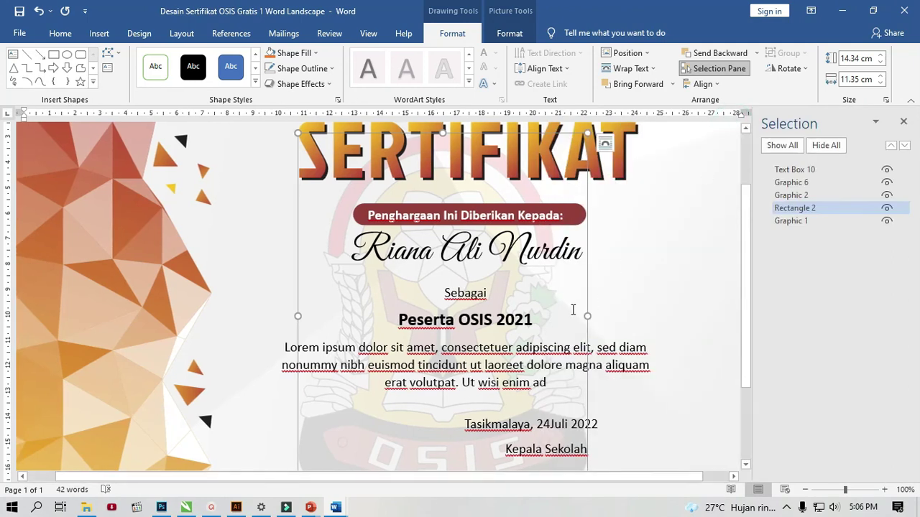
scroll(571, 313, "down", 2)
scroll(574, 305, "down", 2)
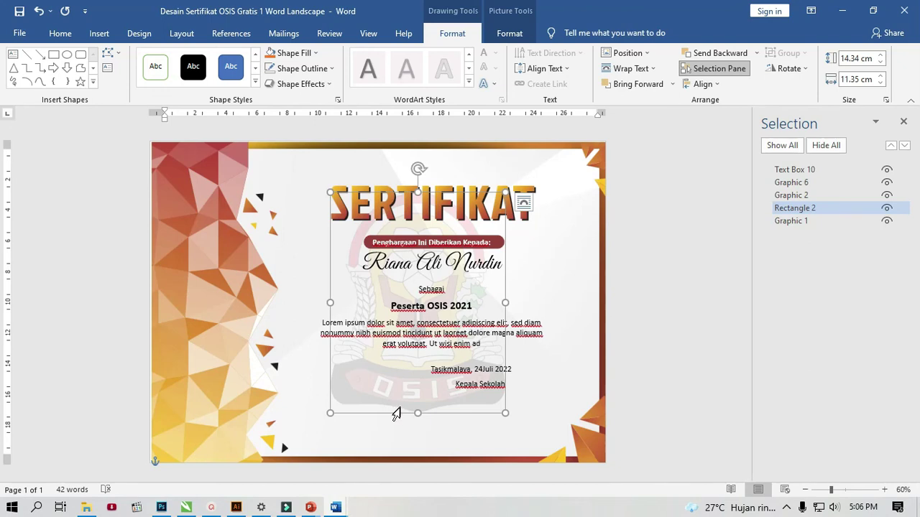
left_click_drag(397, 415, 408, 417)
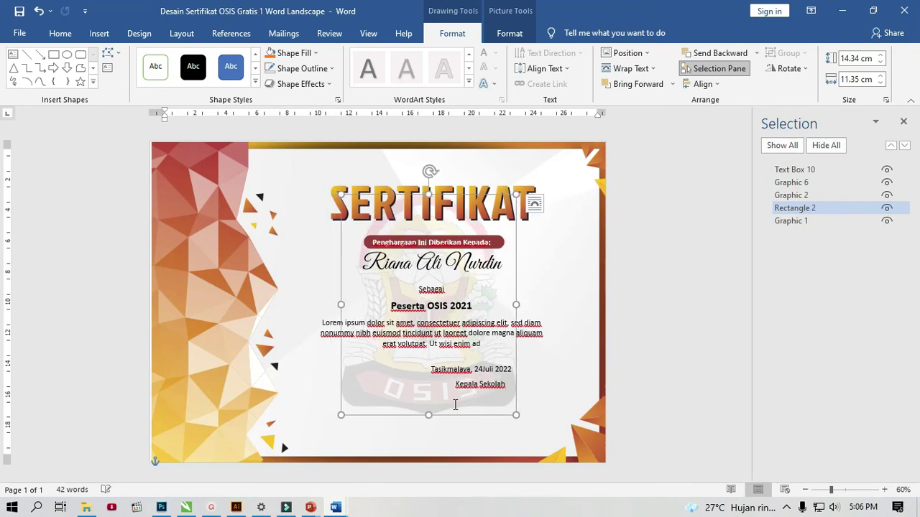
left_click(680, 282)
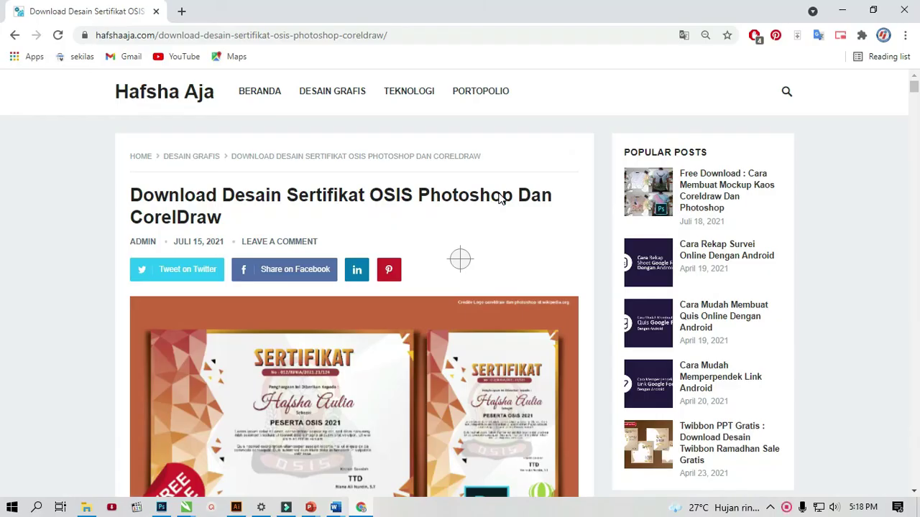
scroll(499, 197, "down", 1)
scroll(501, 199, "down", 1)
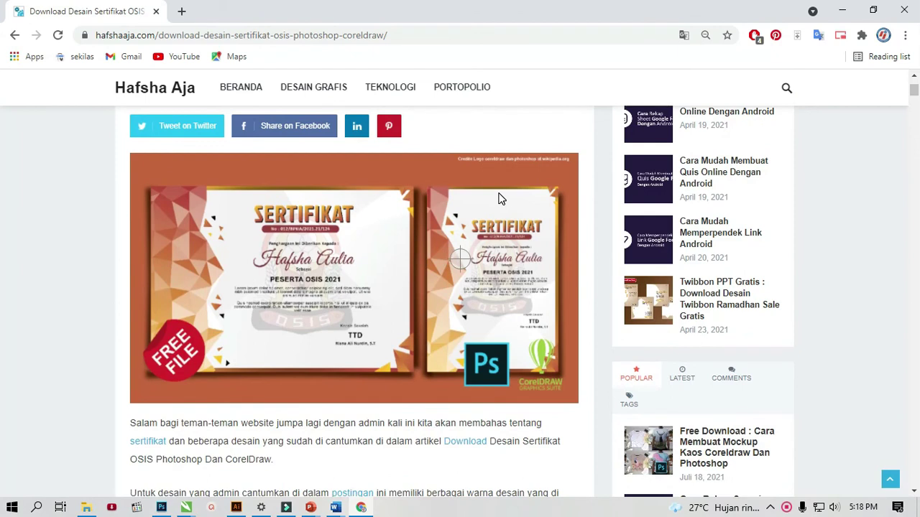
scroll(501, 198, "down", 3)
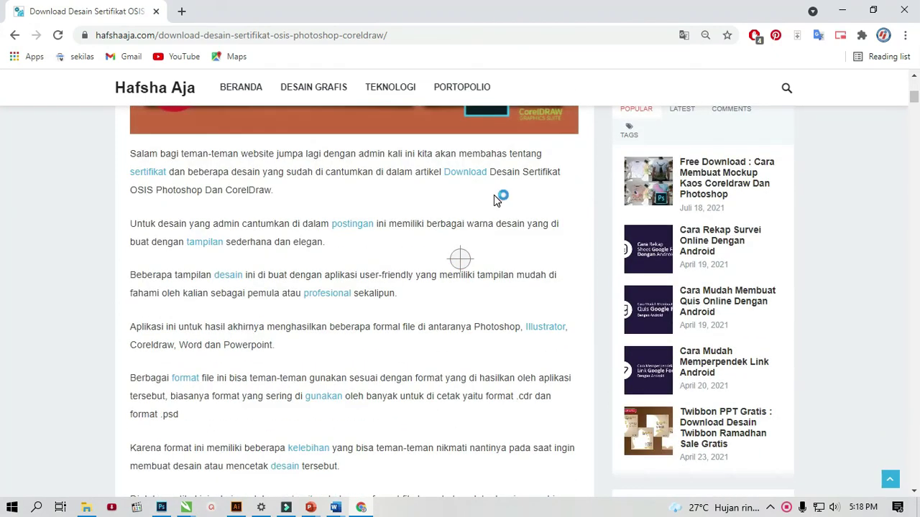
mouse_move(913, 97)
left_mouse_down()
mouse_move(899, 142)
mouse_move(897, 237)
left_mouse_up()
scroll(280, 360, "down", 1)
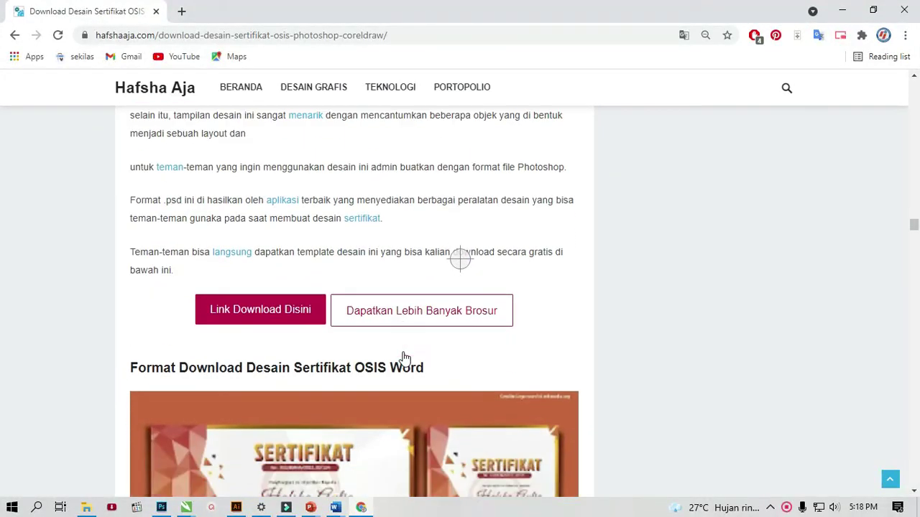
scroll(405, 362, "down", 1)
scroll(425, 314, "down", 3)
scroll(302, 285, "down", 2)
scroll(302, 285, "down", 4)
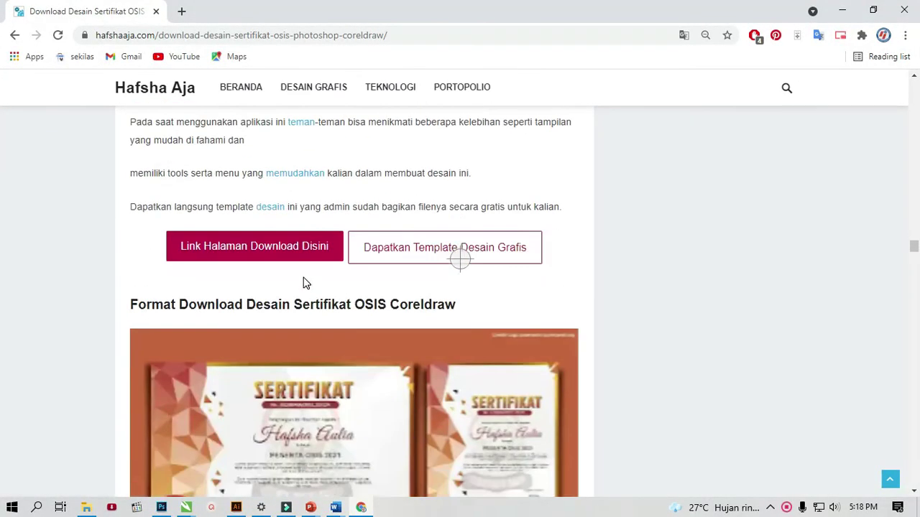
left_click(255, 245)
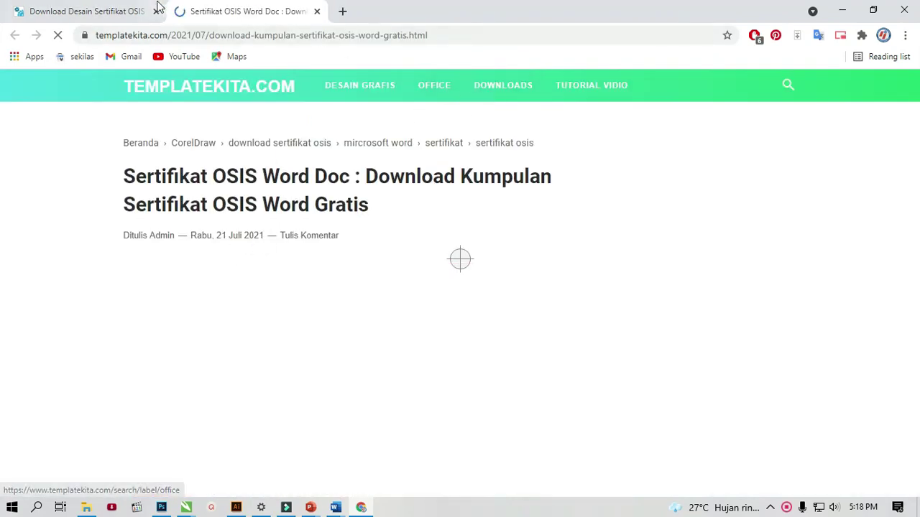
left_click(119, 9)
scroll(432, 309, "down", 5)
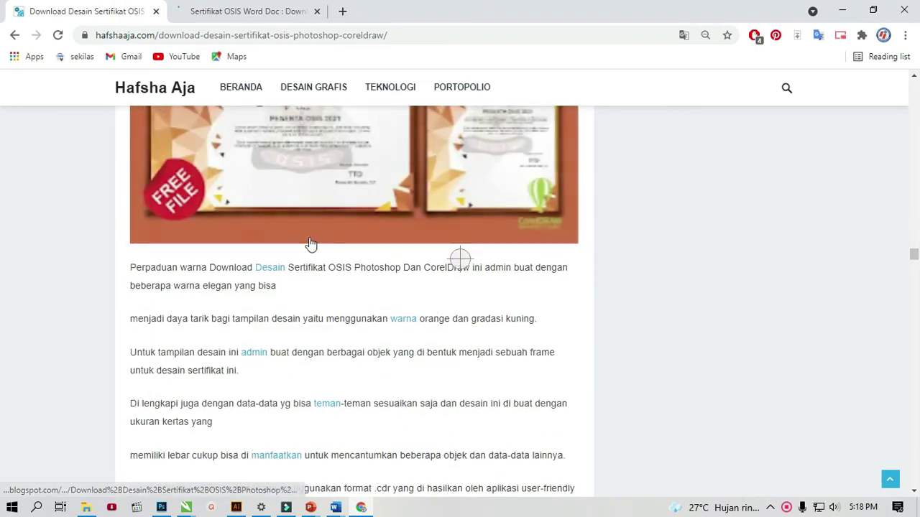
scroll(310, 244, "up", 3)
left_click(234, 11)
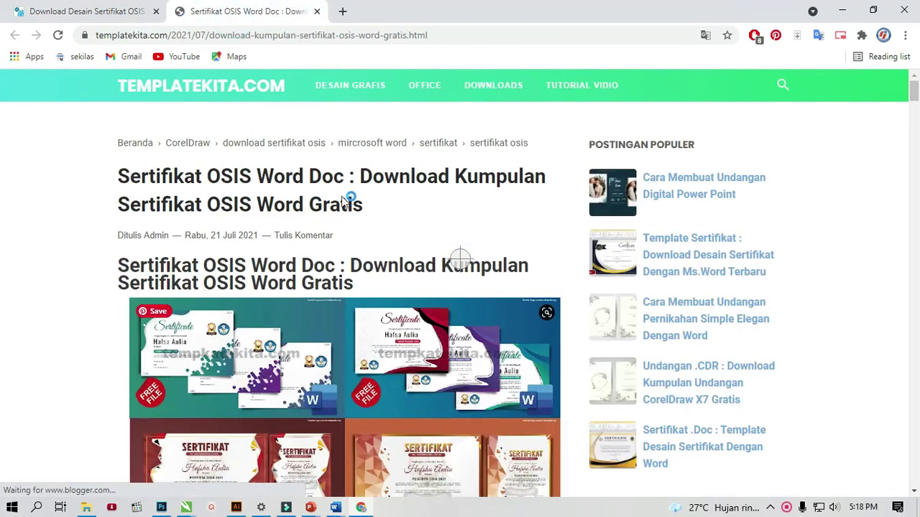
left_click(317, 11)
scroll(353, 318, "down", 2)
scroll(357, 314, "down", 4)
scroll(357, 314, "down", 3)
Follow the 'Link Download Disini' link to the Google Drive folder and show hidden tray icons
left_click(318, 254)
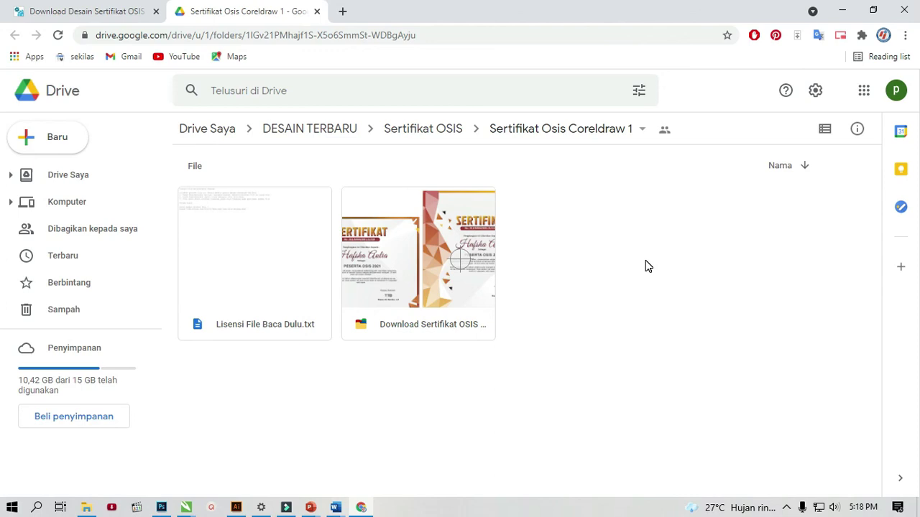
left_click(786, 508)
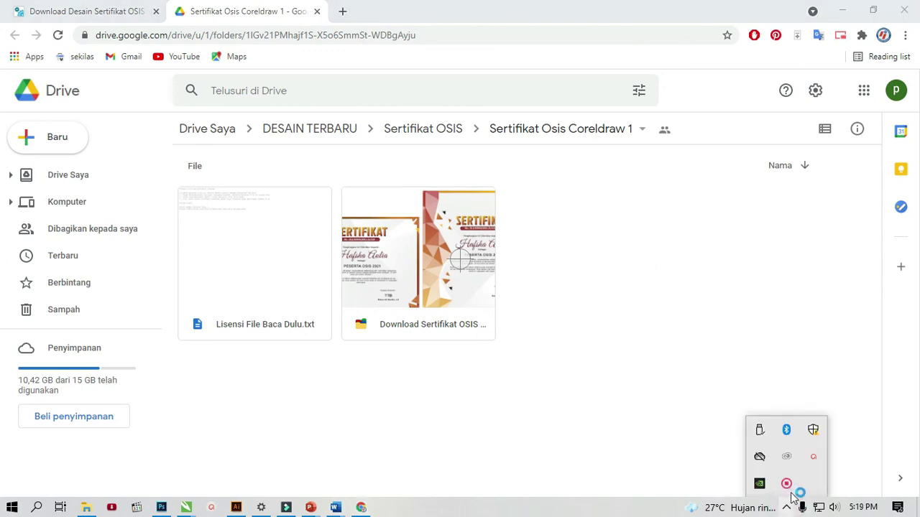